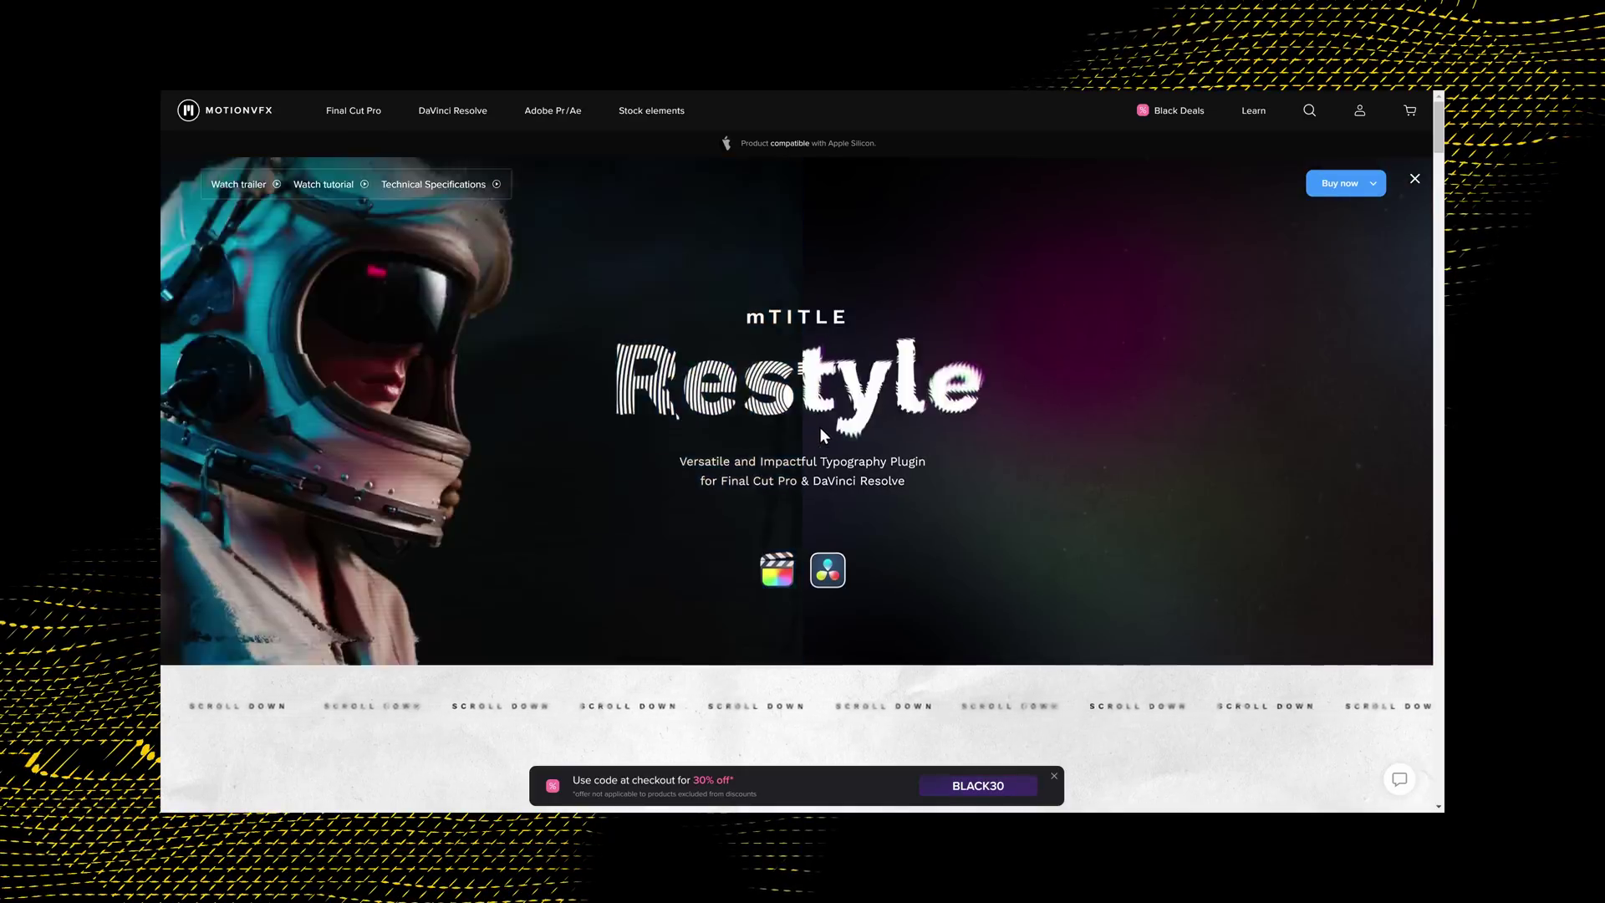
Step: Scroll the mTitle Restyle page from Typography past Add-ons, Backgrounds and Descriptions to Overlay Effects
{"action": "scroll", "coordinate": [819, 428], "scroll_direction": "down", "scroll_amount": 8}
{"action": "scroll", "coordinate": [819, 428], "scroll_direction": "down", "scroll_amount": 10}
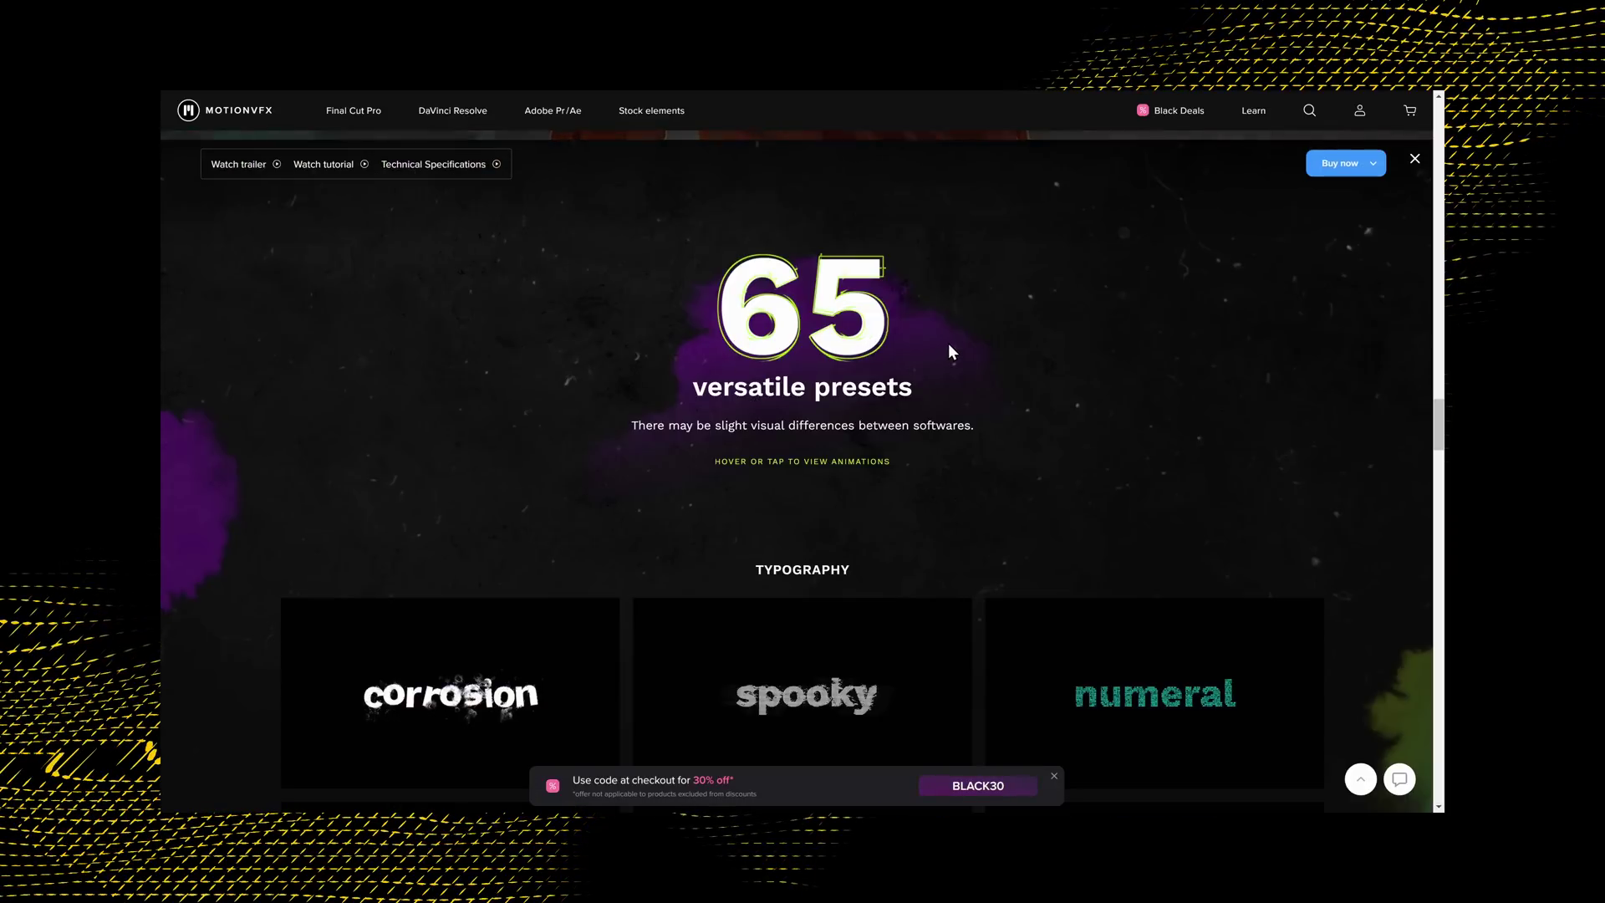
{"action": "scroll", "coordinate": [948, 342], "scroll_direction": "down", "scroll_amount": 5}
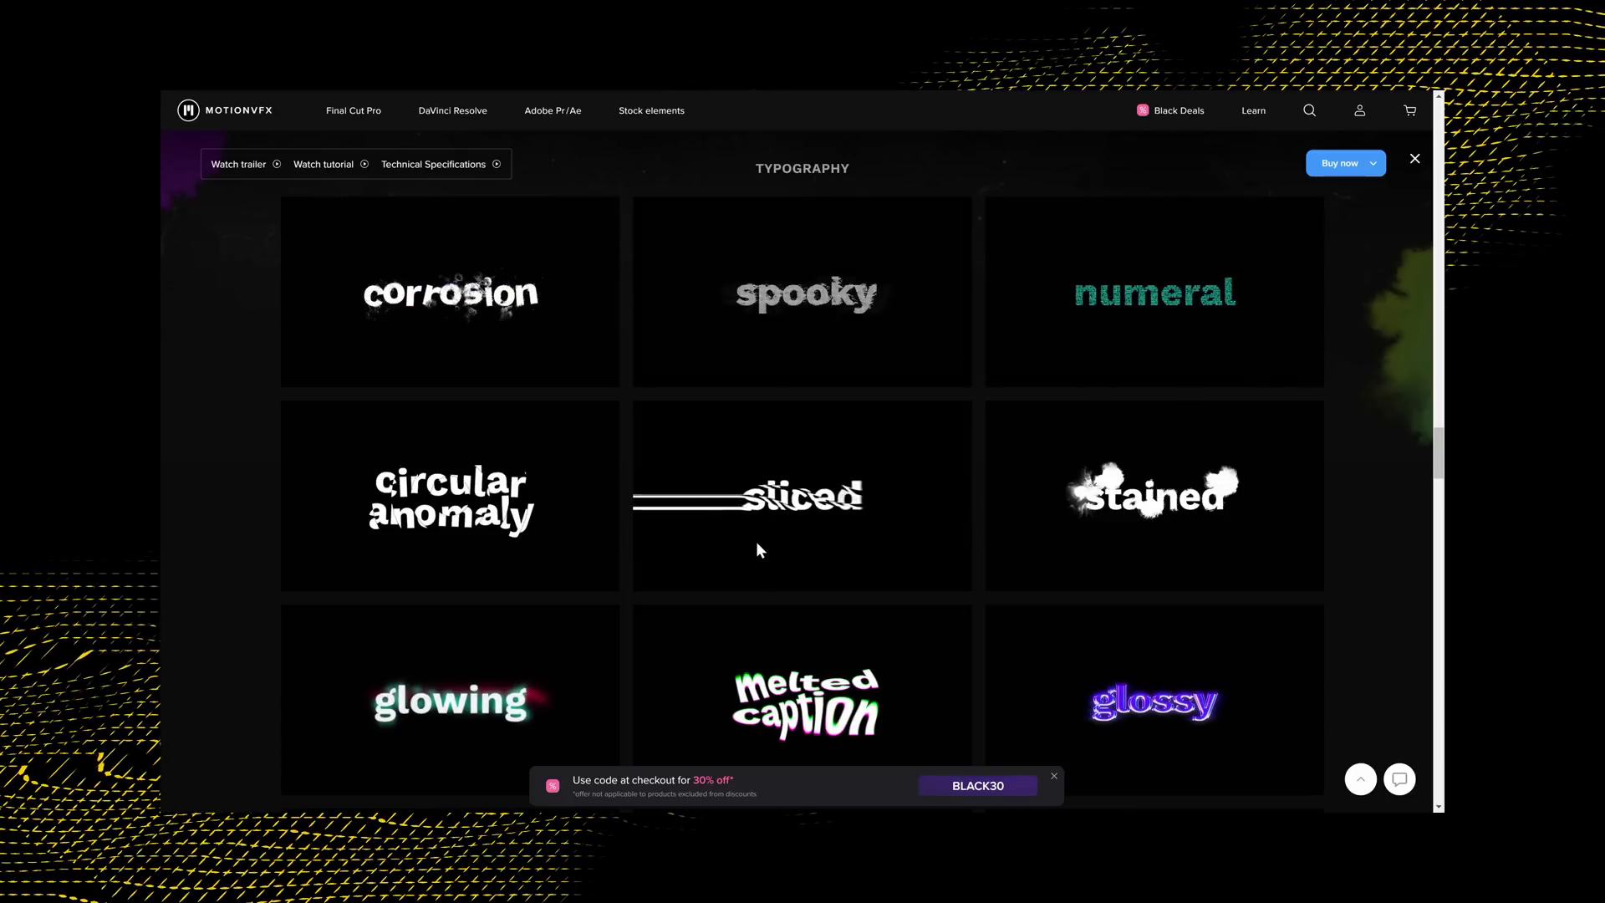
{"action": "scroll", "coordinate": [803, 494], "scroll_direction": "down", "scroll_amount": 3}
{"action": "scroll", "coordinate": [819, 472], "scroll_direction": "down", "scroll_amount": 2}
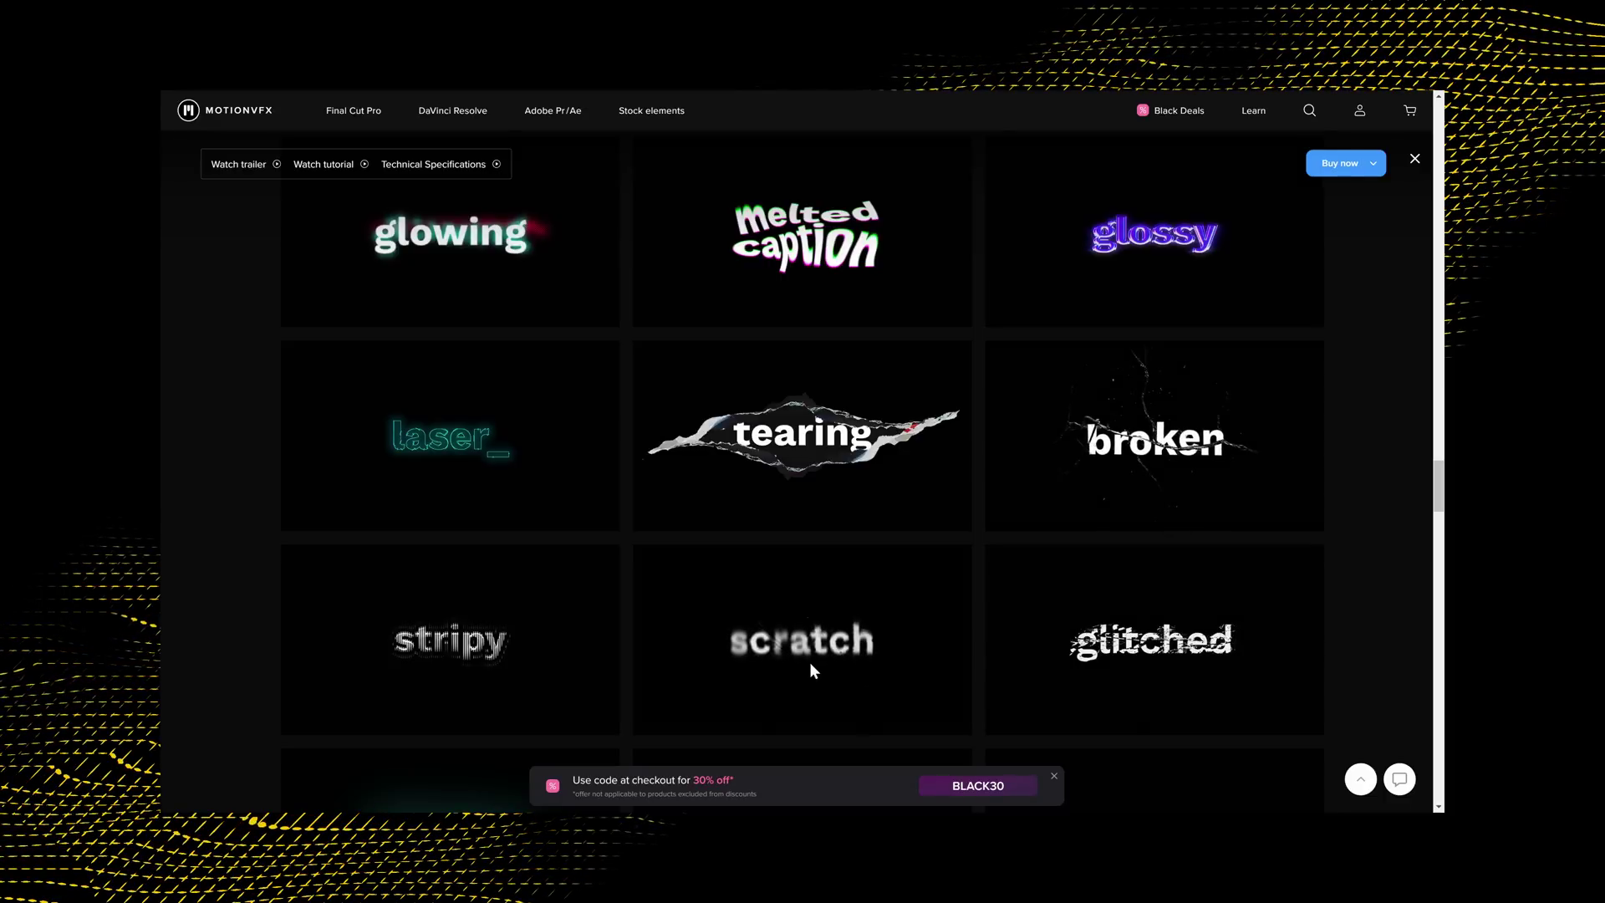
{"action": "scroll", "coordinate": [823, 643], "scroll_direction": "down", "scroll_amount": 4}
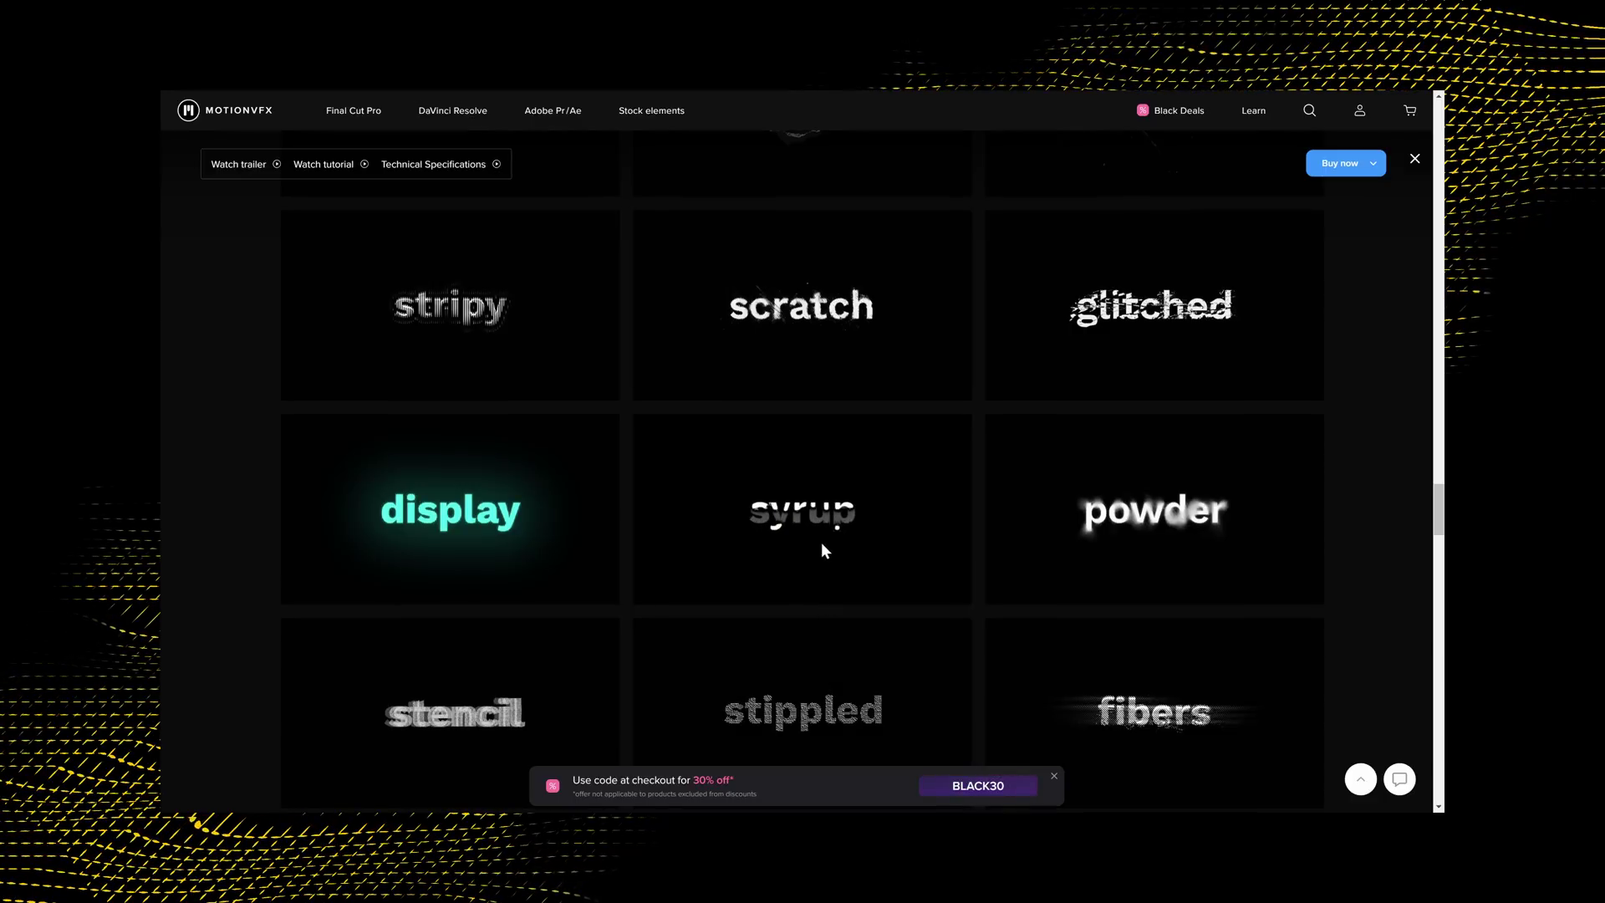
{"action": "scroll", "coordinate": [822, 549], "scroll_direction": "down", "scroll_amount": 2}
{"action": "scroll", "coordinate": [822, 545], "scroll_direction": "down", "scroll_amount": 12}
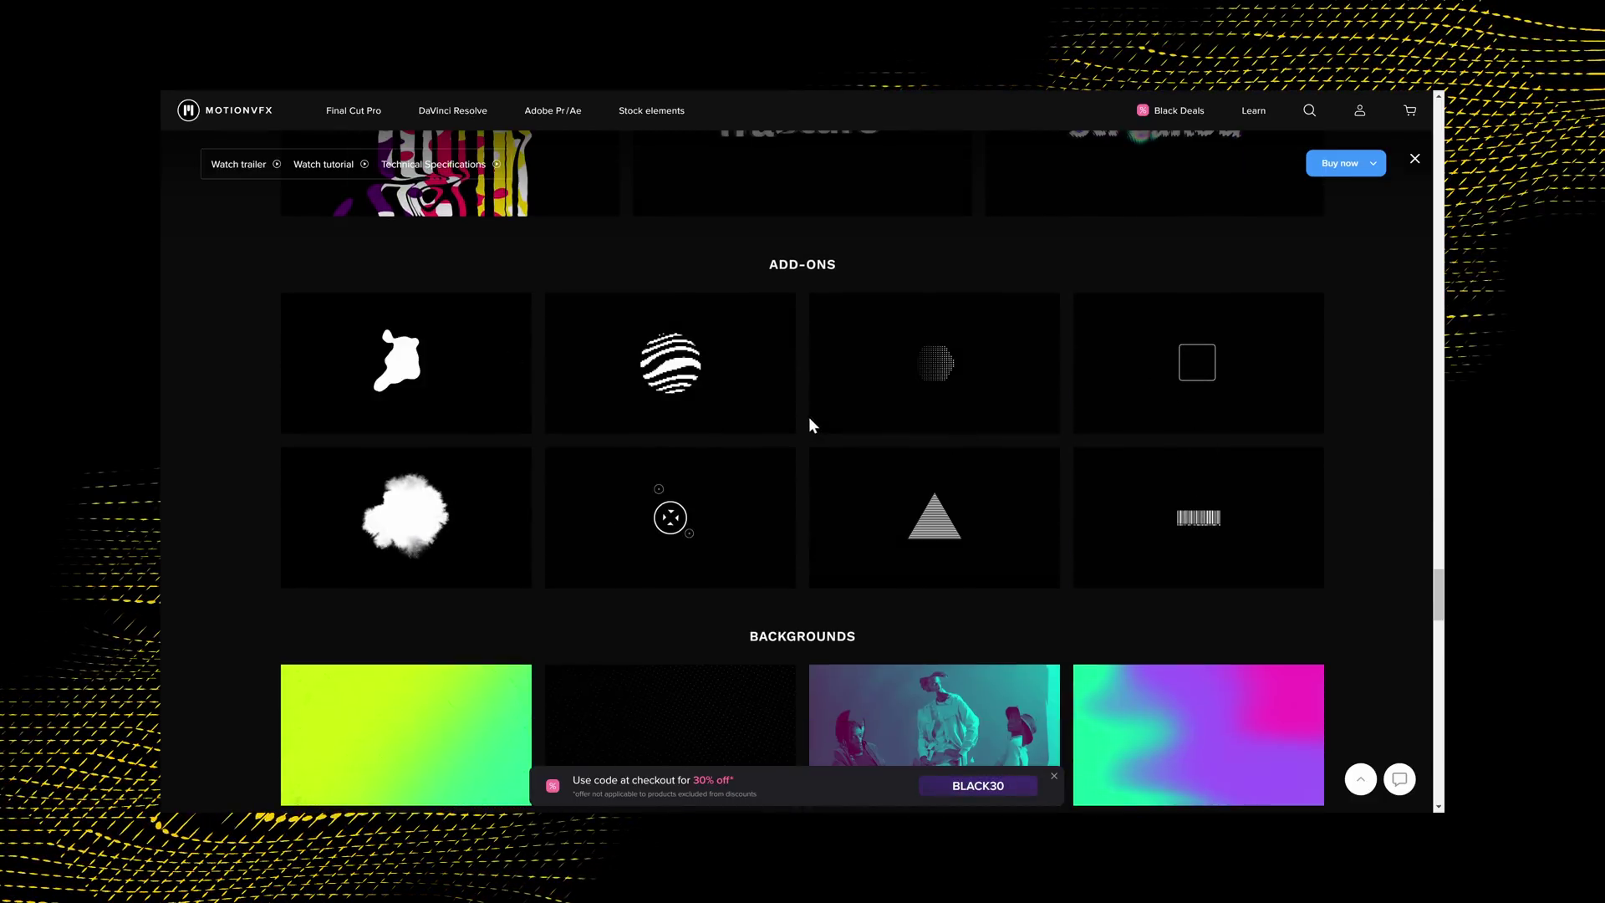
{"action": "scroll", "coordinate": [809, 418], "scroll_direction": "down", "scroll_amount": 4}
{"action": "scroll", "coordinate": [960, 551], "scroll_direction": "down", "scroll_amount": 7}
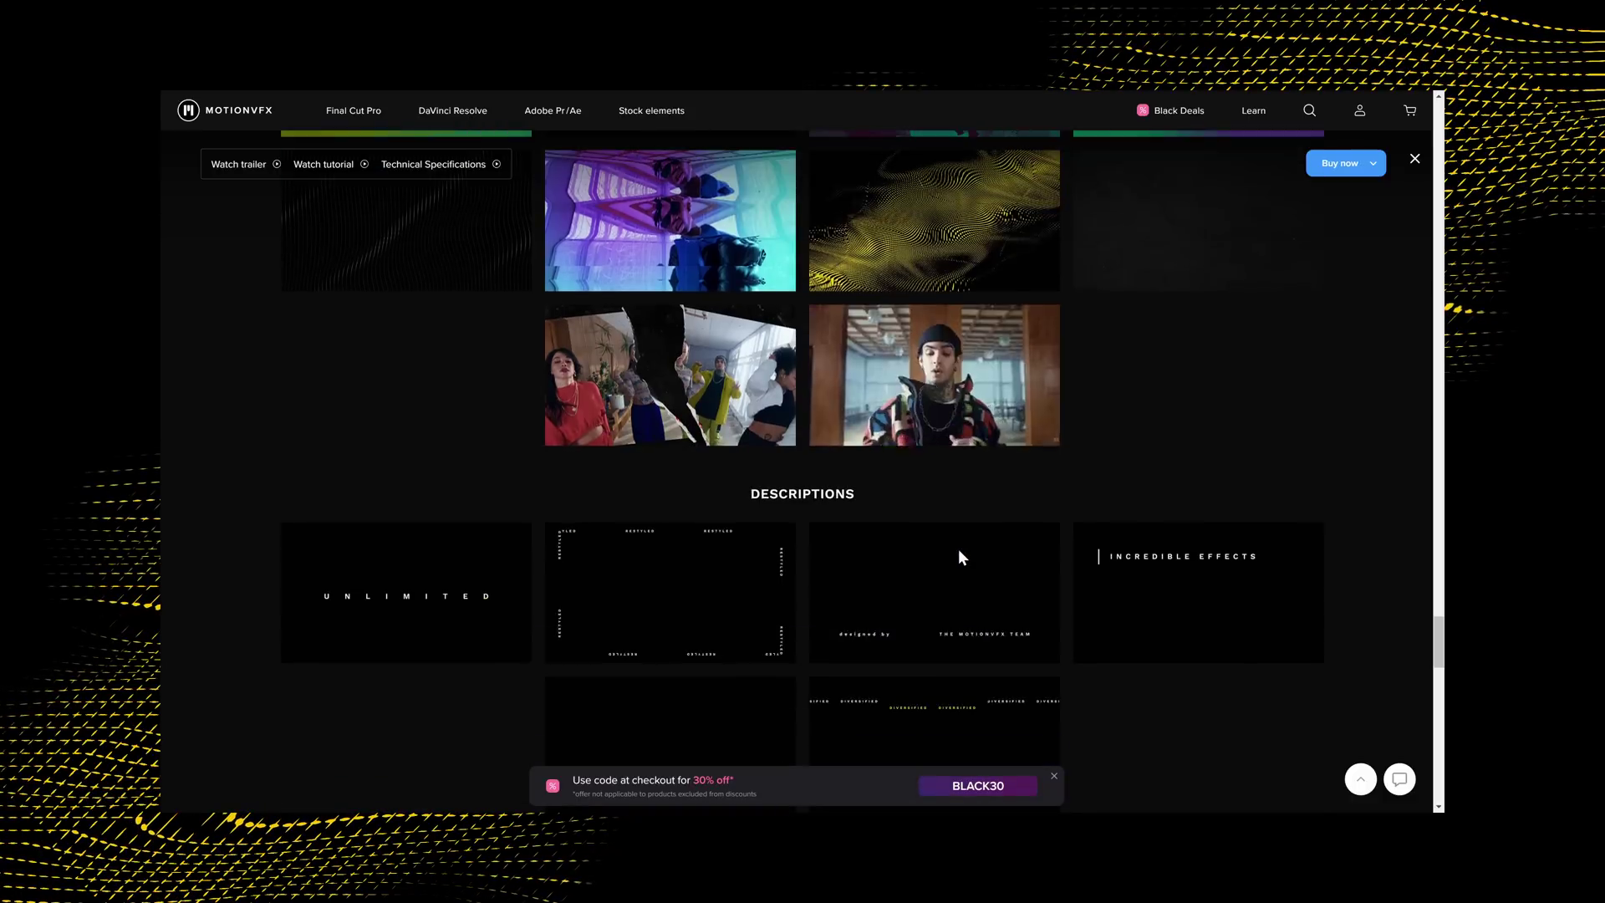
{"action": "scroll", "coordinate": [804, 405], "scroll_direction": "down", "scroll_amount": 3}
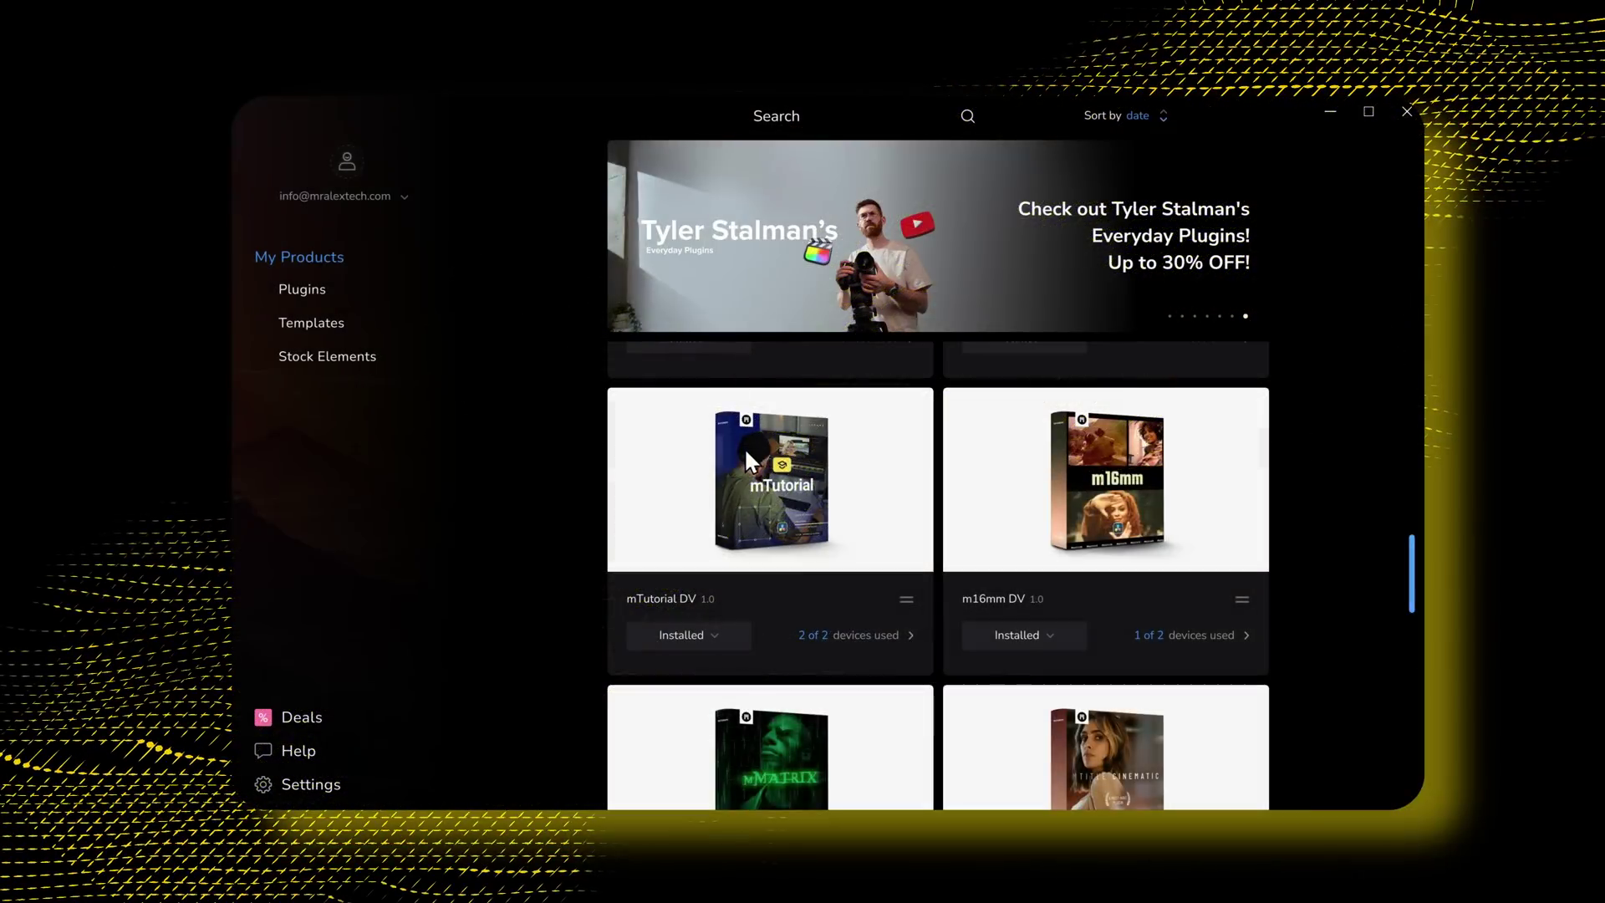
Step: Scroll My Products to check mCallouts Simple 2 DV, mTuber 3, mMessage 2 DV and mTitle Restyle DV show Installed
{"action": "scroll", "coordinate": [796, 497], "scroll_direction": "down", "scroll_amount": 5}
{"action": "scroll", "coordinate": [796, 502], "scroll_direction": "down", "scroll_amount": 3}
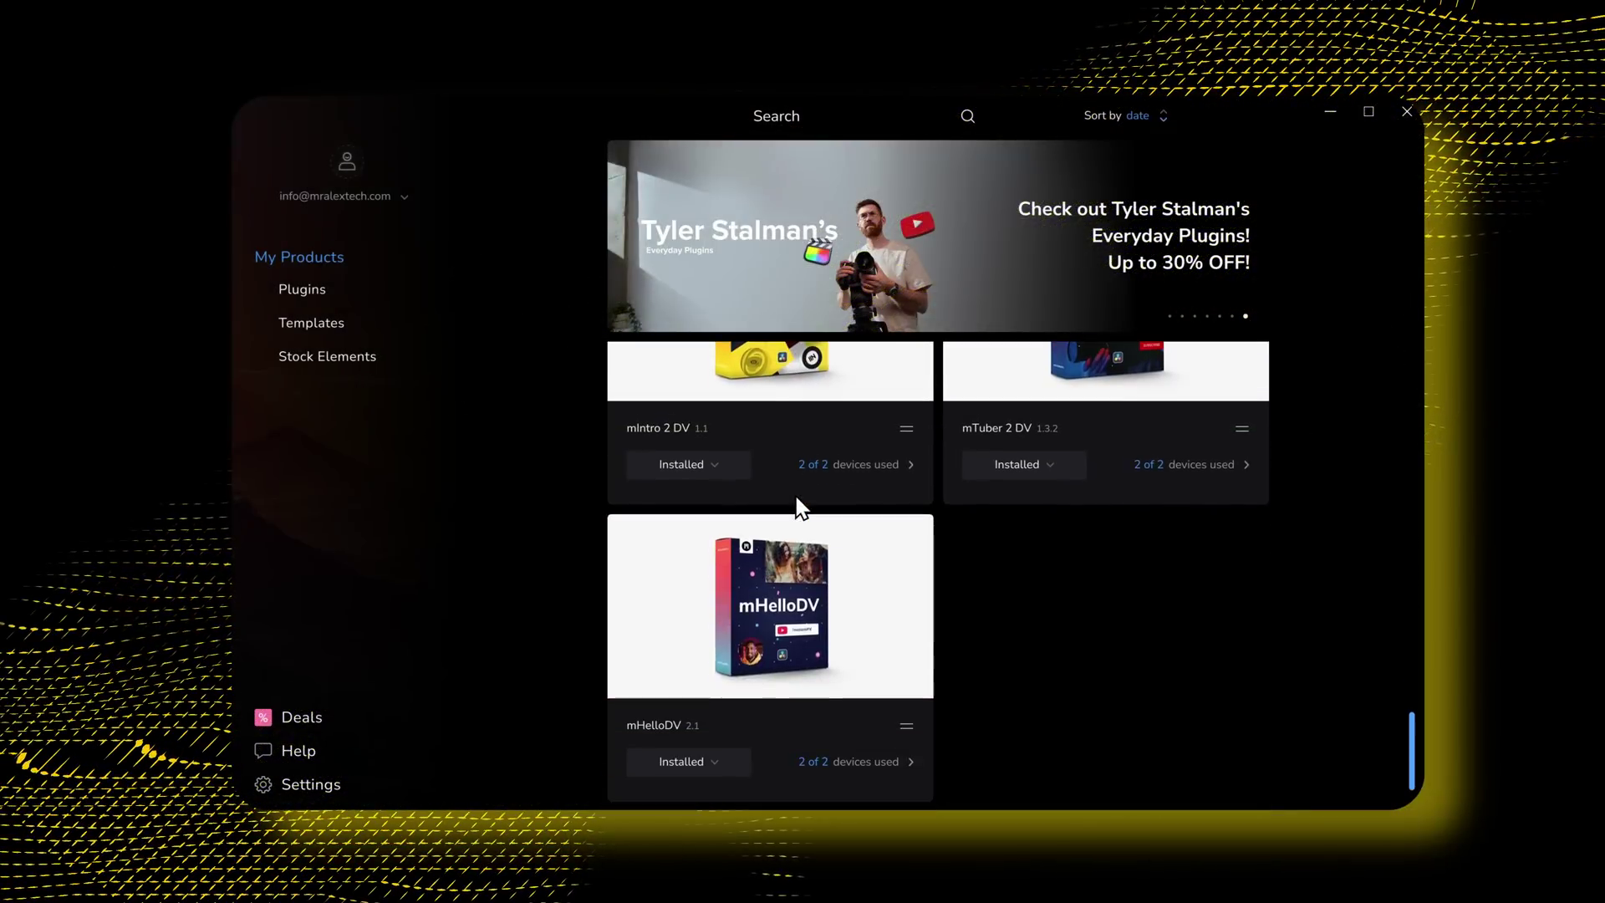
{"action": "scroll", "coordinate": [863, 656], "scroll_direction": "up", "scroll_amount": 6}
{"action": "scroll", "coordinate": [867, 660], "scroll_direction": "up", "scroll_amount": 5}
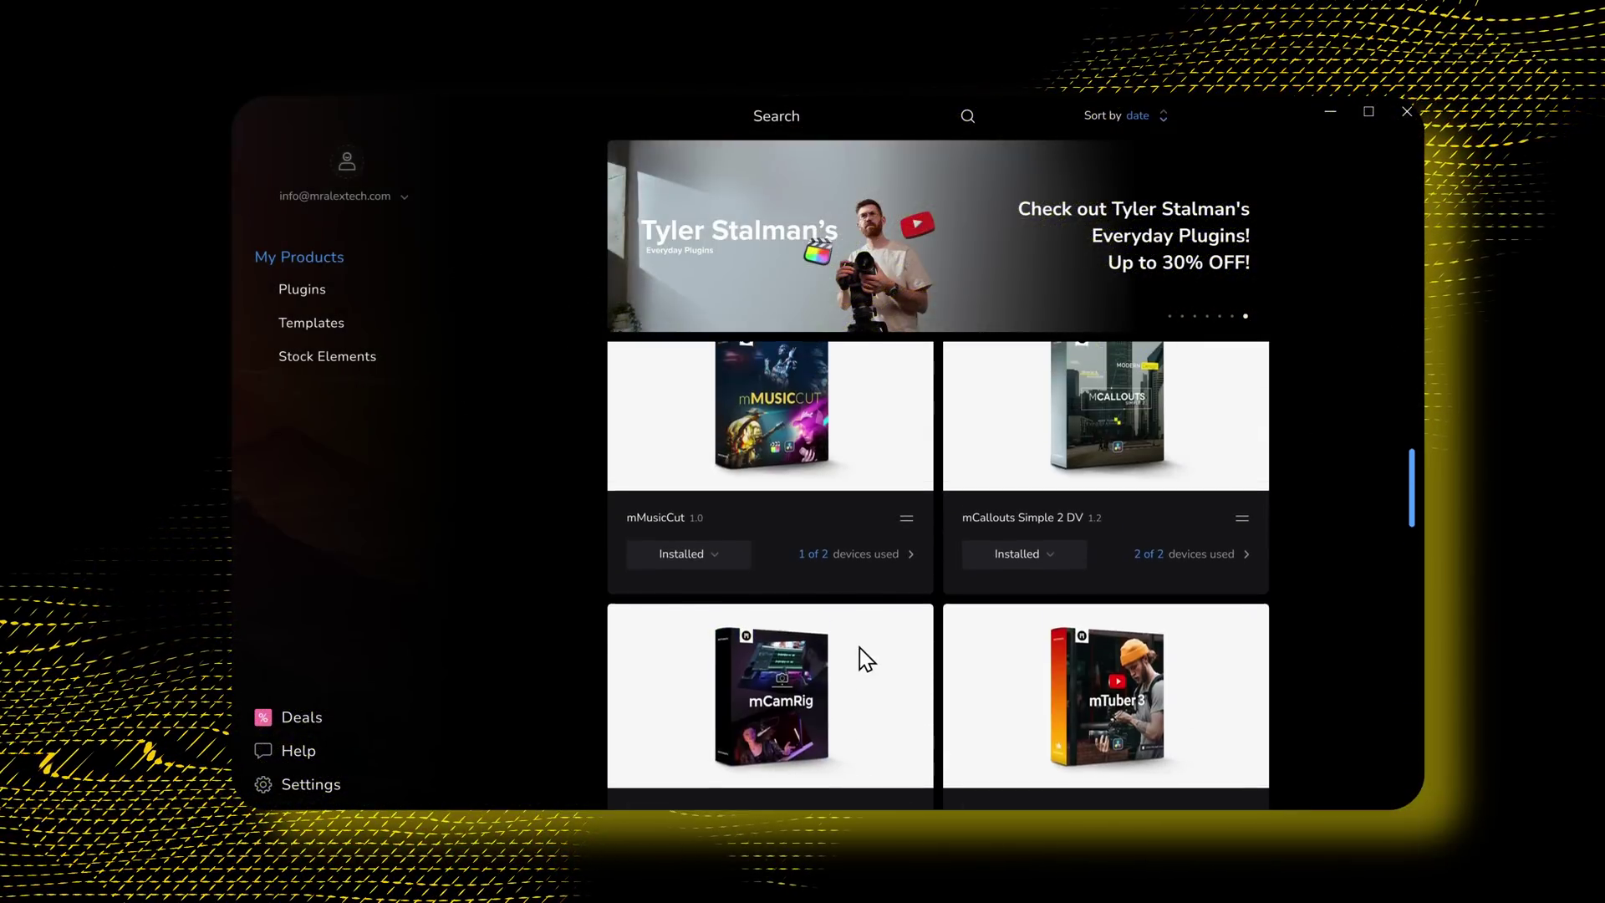
{"action": "scroll", "coordinate": [854, 641], "scroll_direction": "up", "scroll_amount": 1}
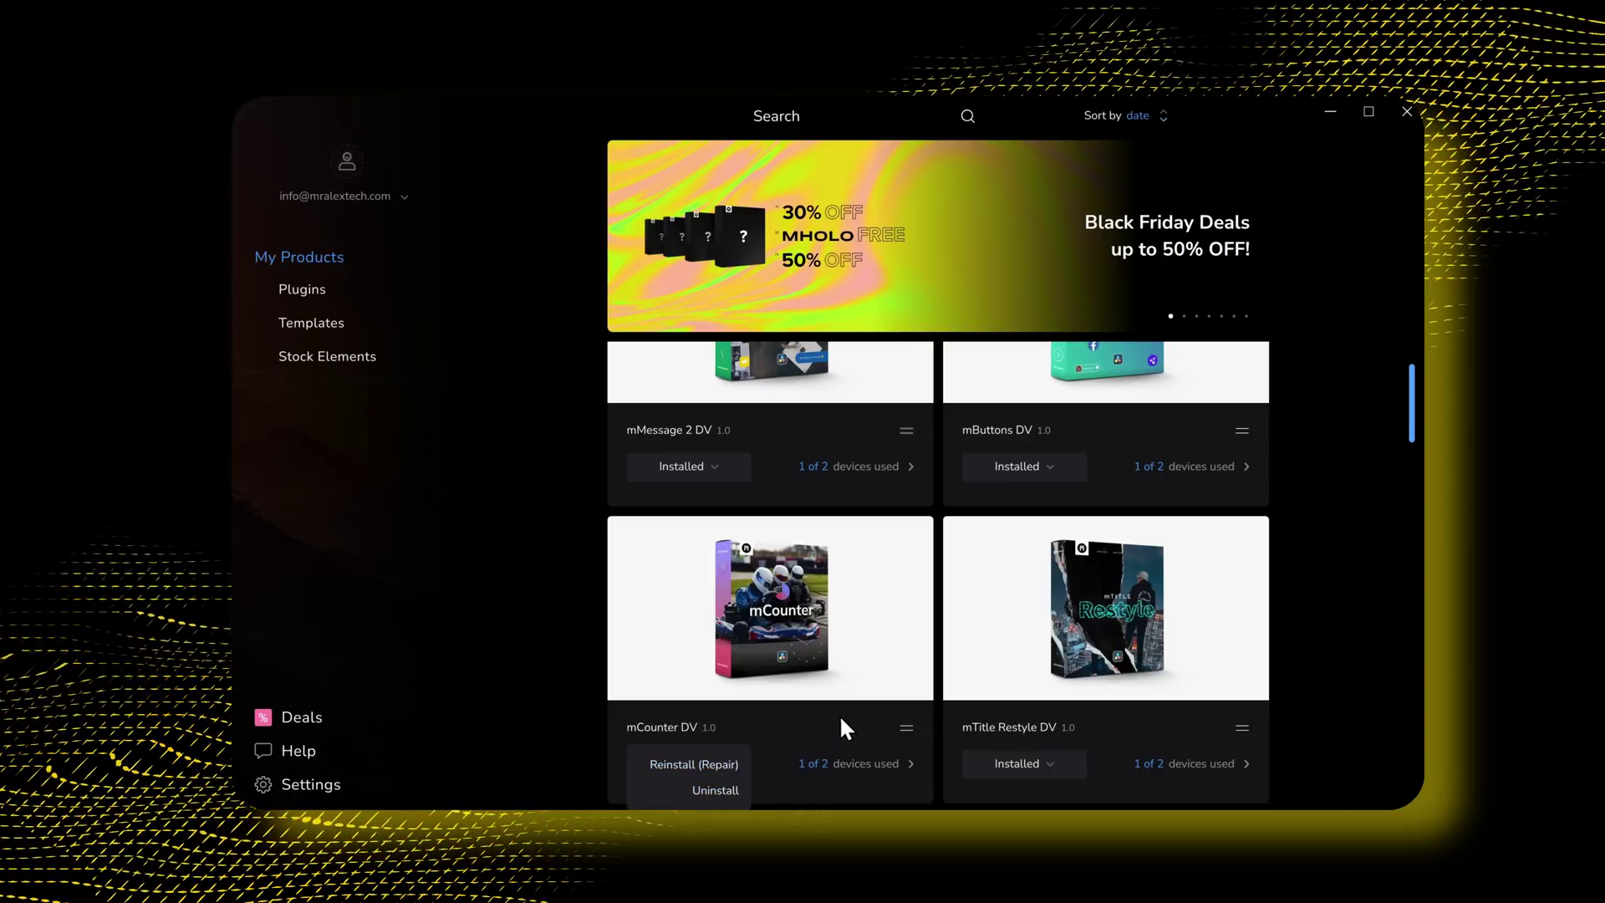
{"action": "mouse_move", "coordinate": [906, 725]}
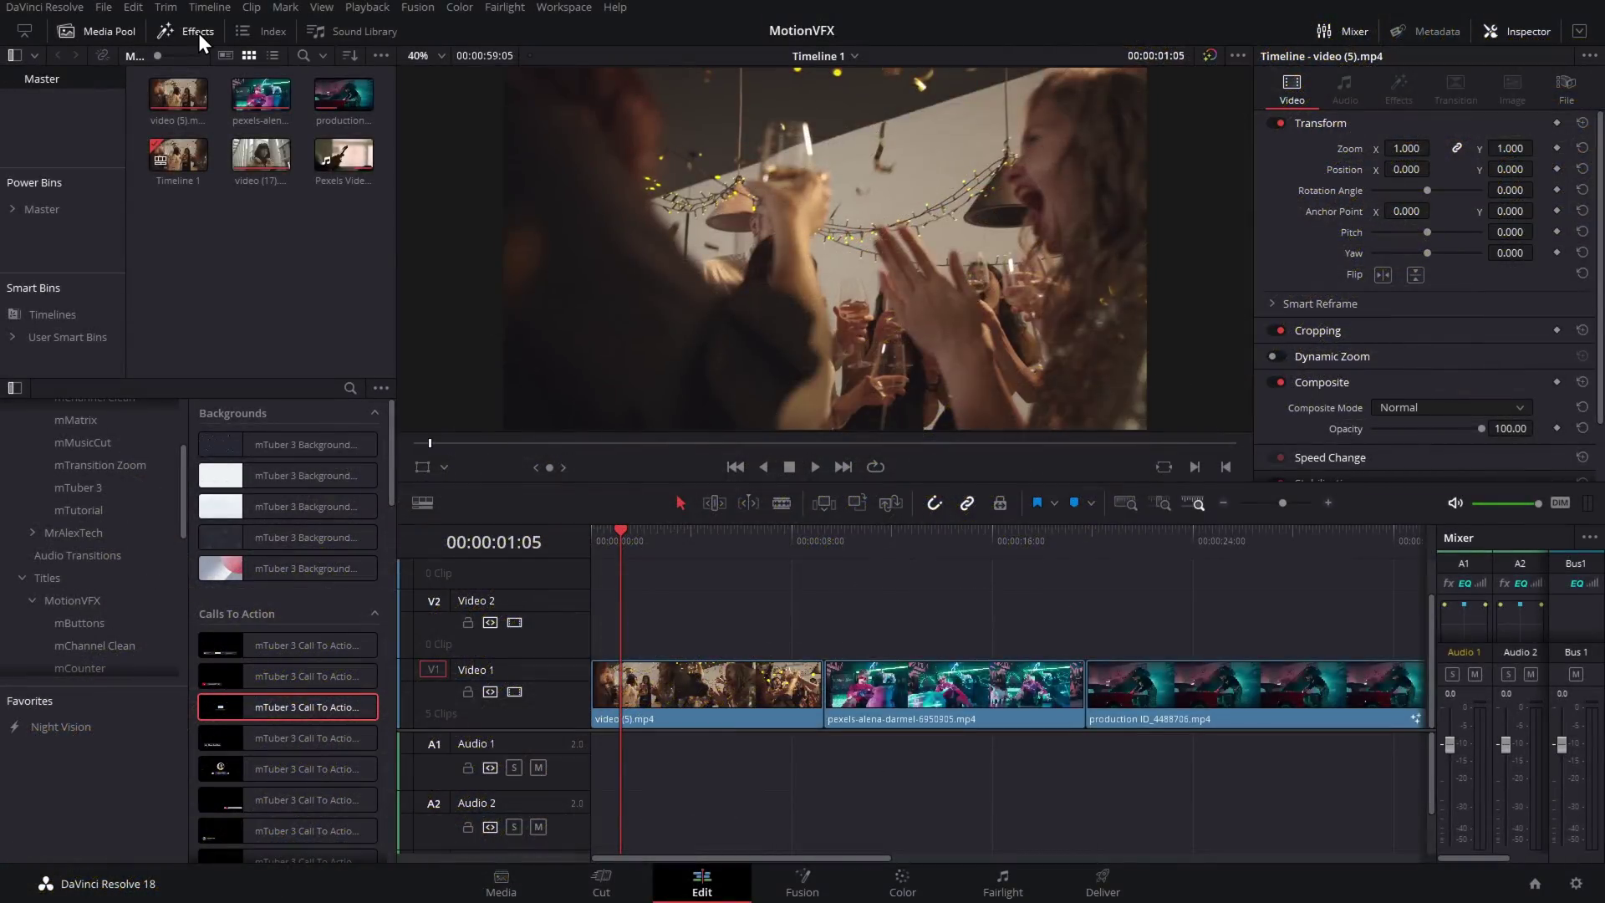
Step: Collapse the MotionVFX transitions group, expand Titles > MotionVFX and select the mTutorial pack
{"action": "scroll", "coordinate": [62, 438], "scroll_direction": "up", "scroll_amount": 5}
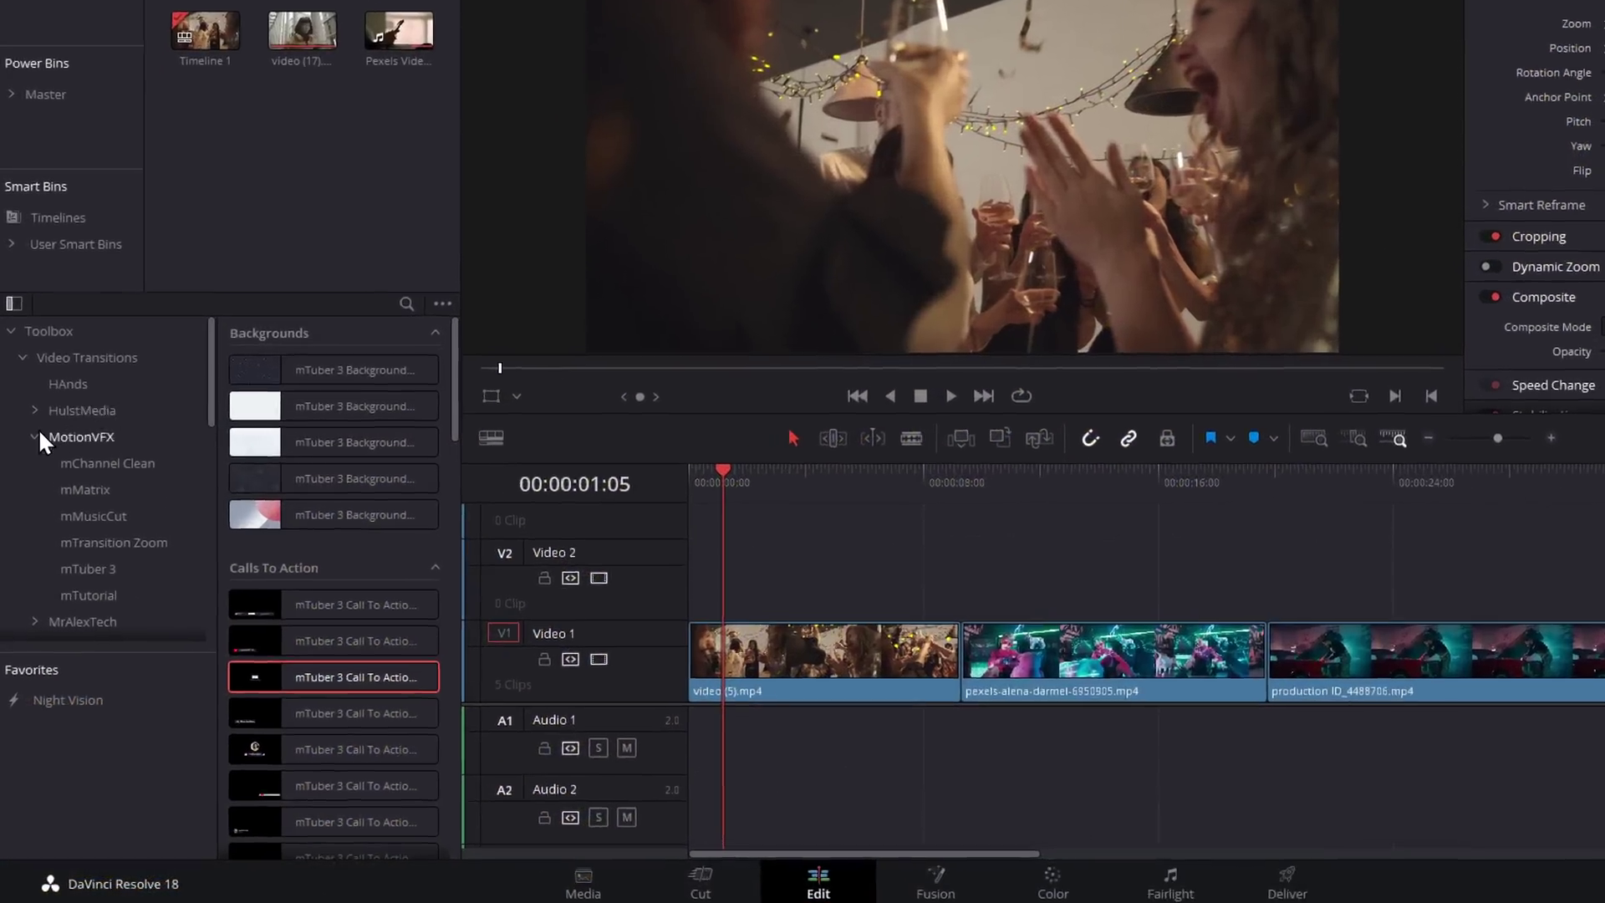
{"action": "left_click", "coordinate": [36, 436]}
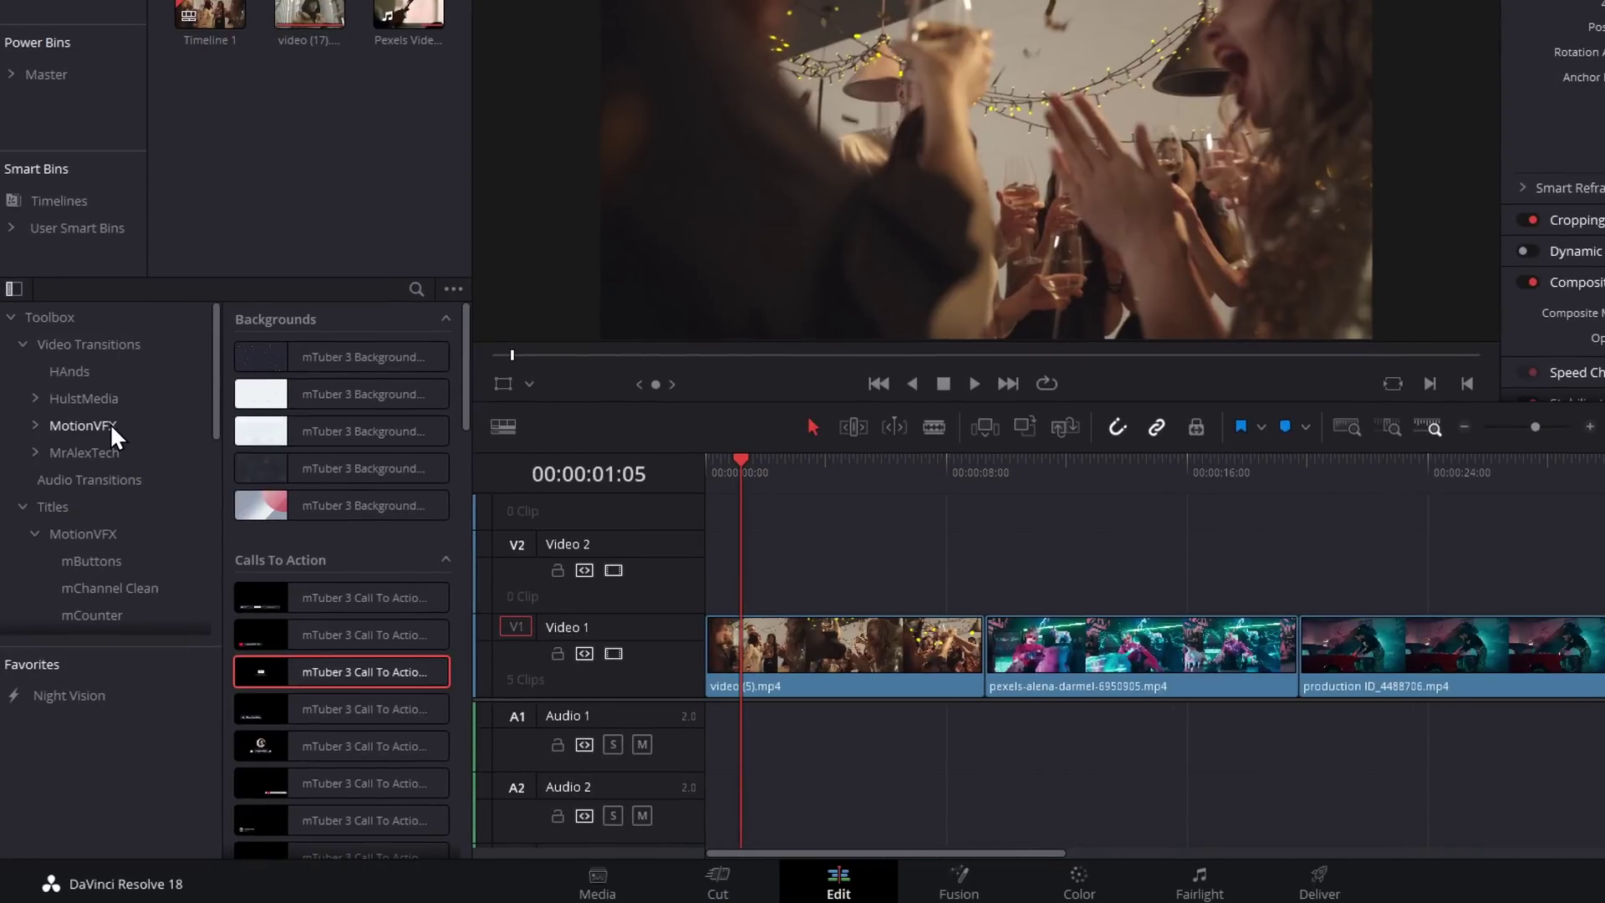
{"action": "scroll", "coordinate": [108, 423], "scroll_direction": "down", "scroll_amount": 3}
{"action": "left_click", "coordinate": [37, 435]}
{"action": "scroll", "coordinate": [90, 444], "scroll_direction": "down", "scroll_amount": 1}
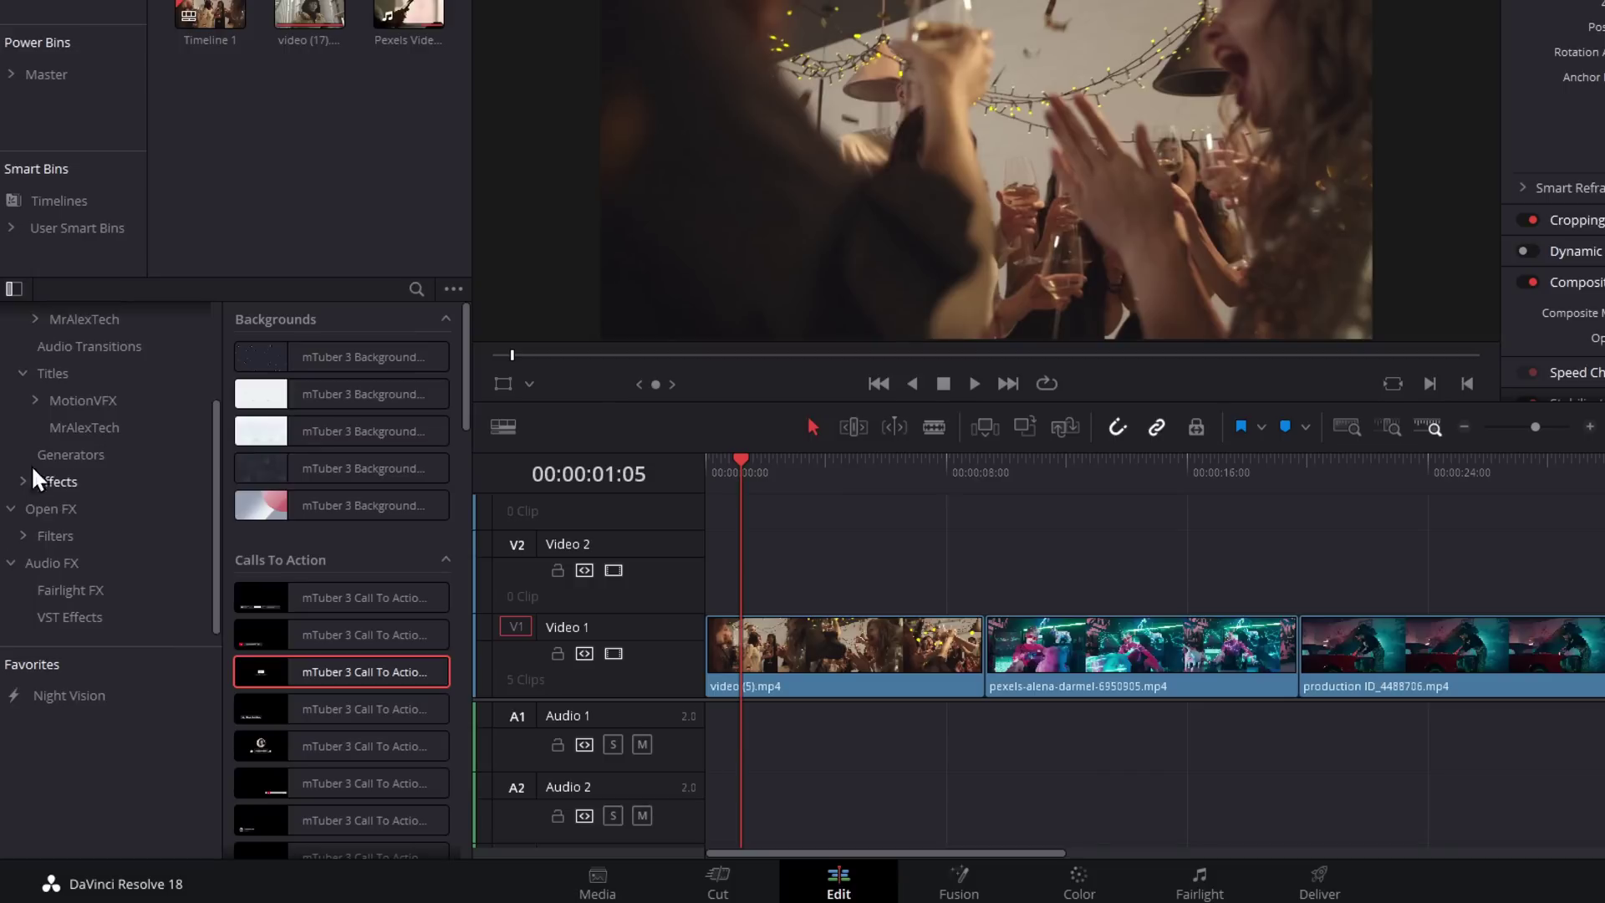
{"action": "left_click", "coordinate": [32, 400]}
{"action": "scroll", "coordinate": [59, 414], "scroll_direction": "down", "scroll_amount": 3}
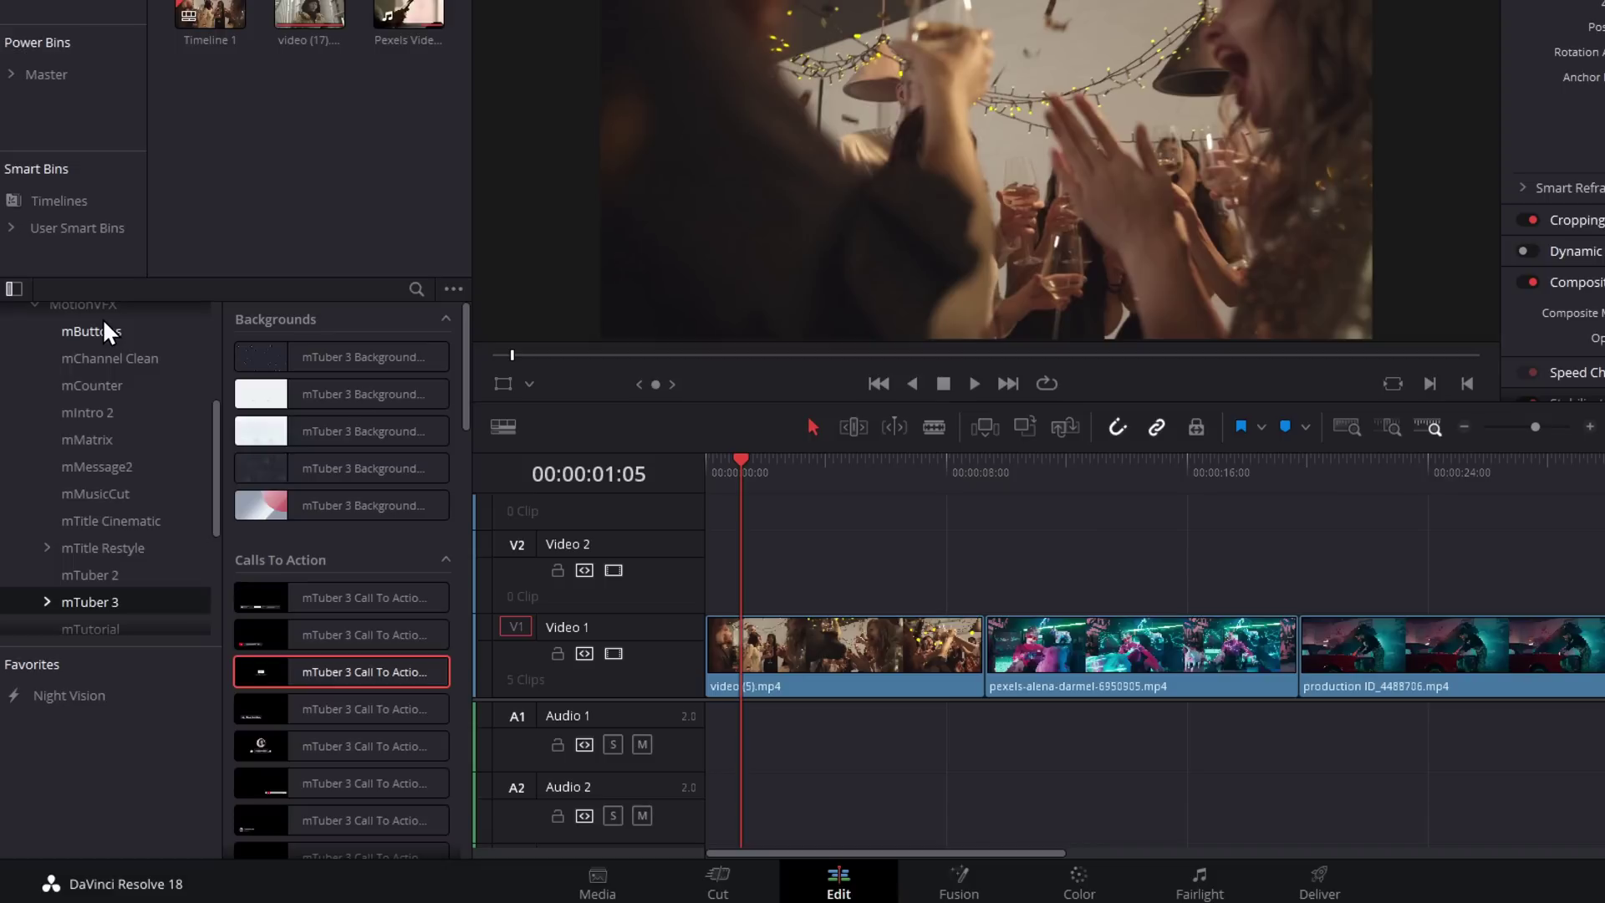
{"action": "scroll", "coordinate": [106, 332], "scroll_direction": "down", "scroll_amount": 1}
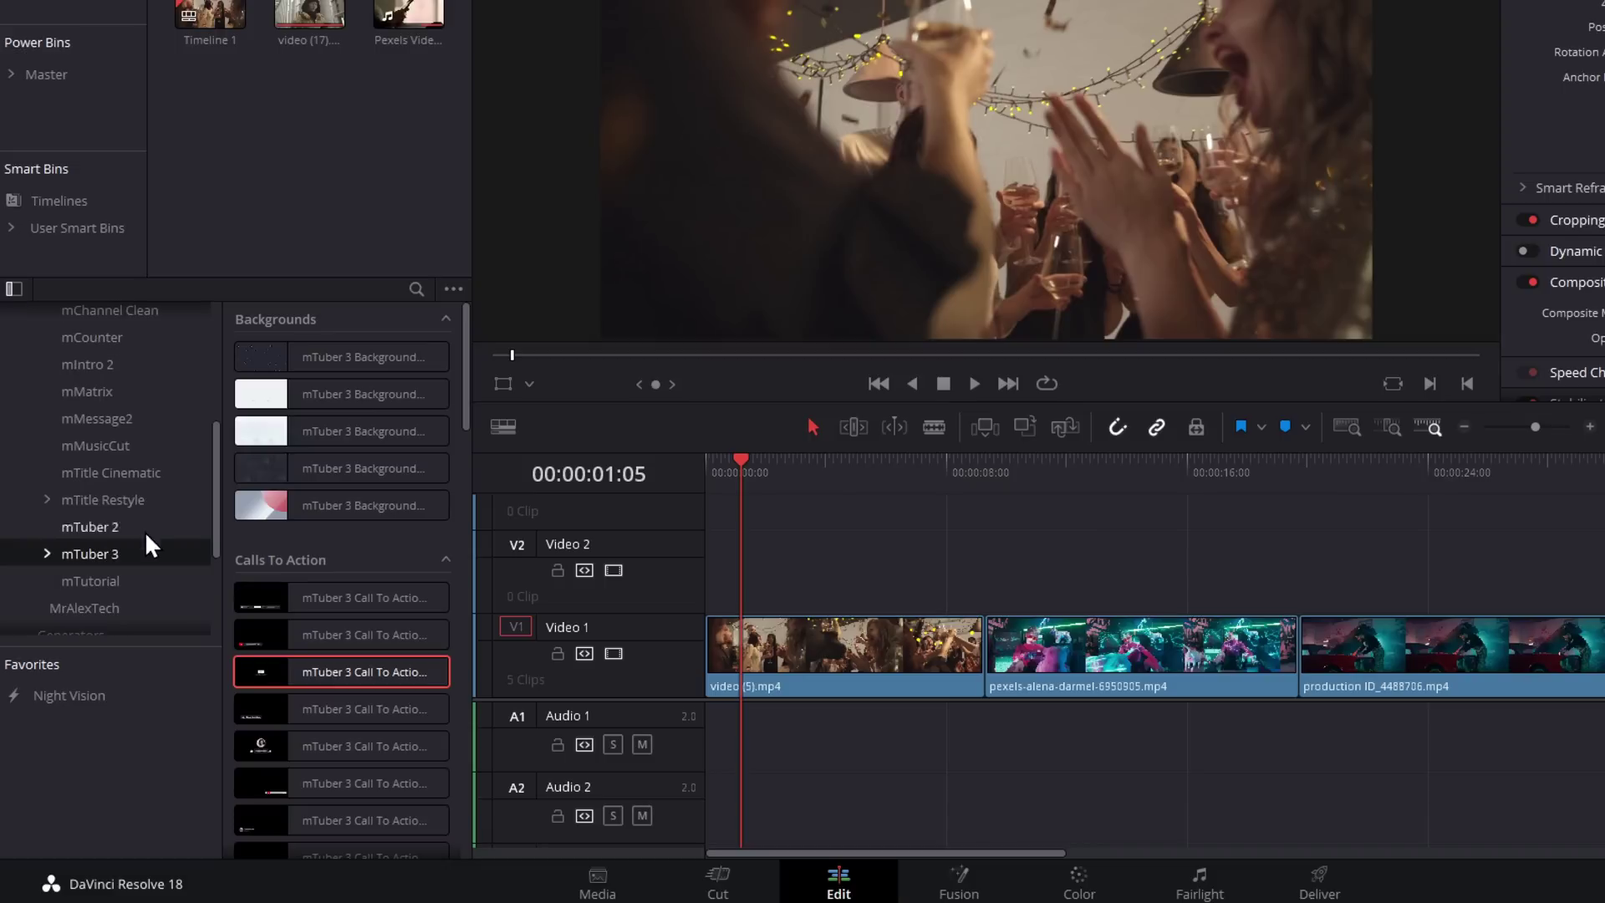
{"action": "left_click", "coordinate": [98, 581]}
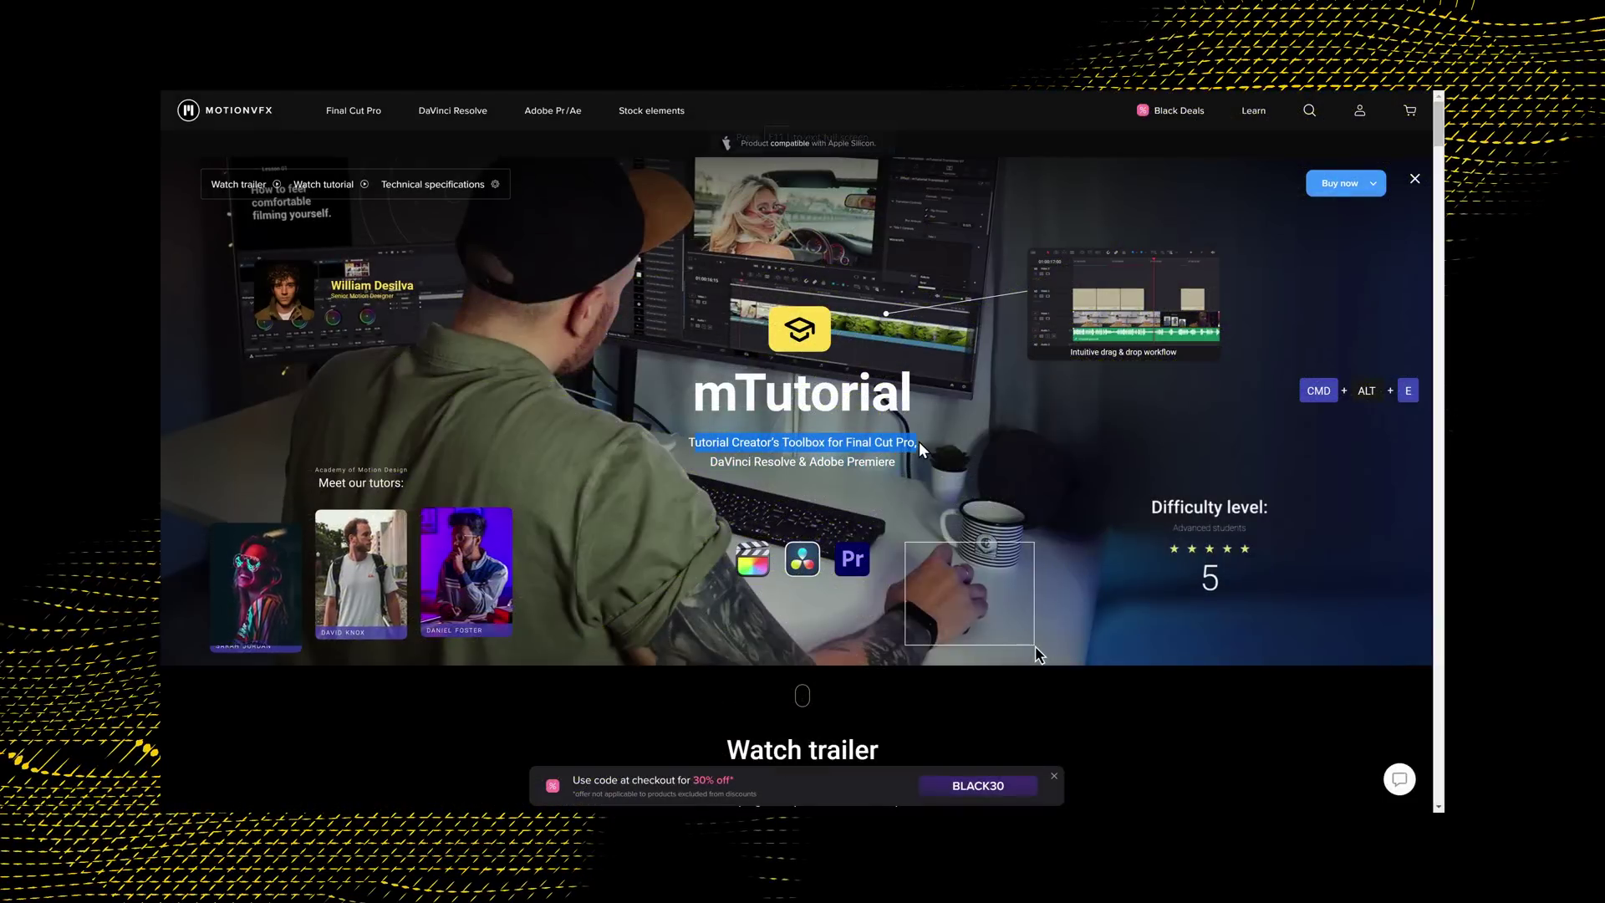
Step: Scroll the mTutorial page past the 107 presets heading through Titles, Lower 3rds, Pointers and Backgrounds to Guides
{"action": "scroll", "coordinate": [770, 459], "scroll_direction": "down", "scroll_amount": 15}
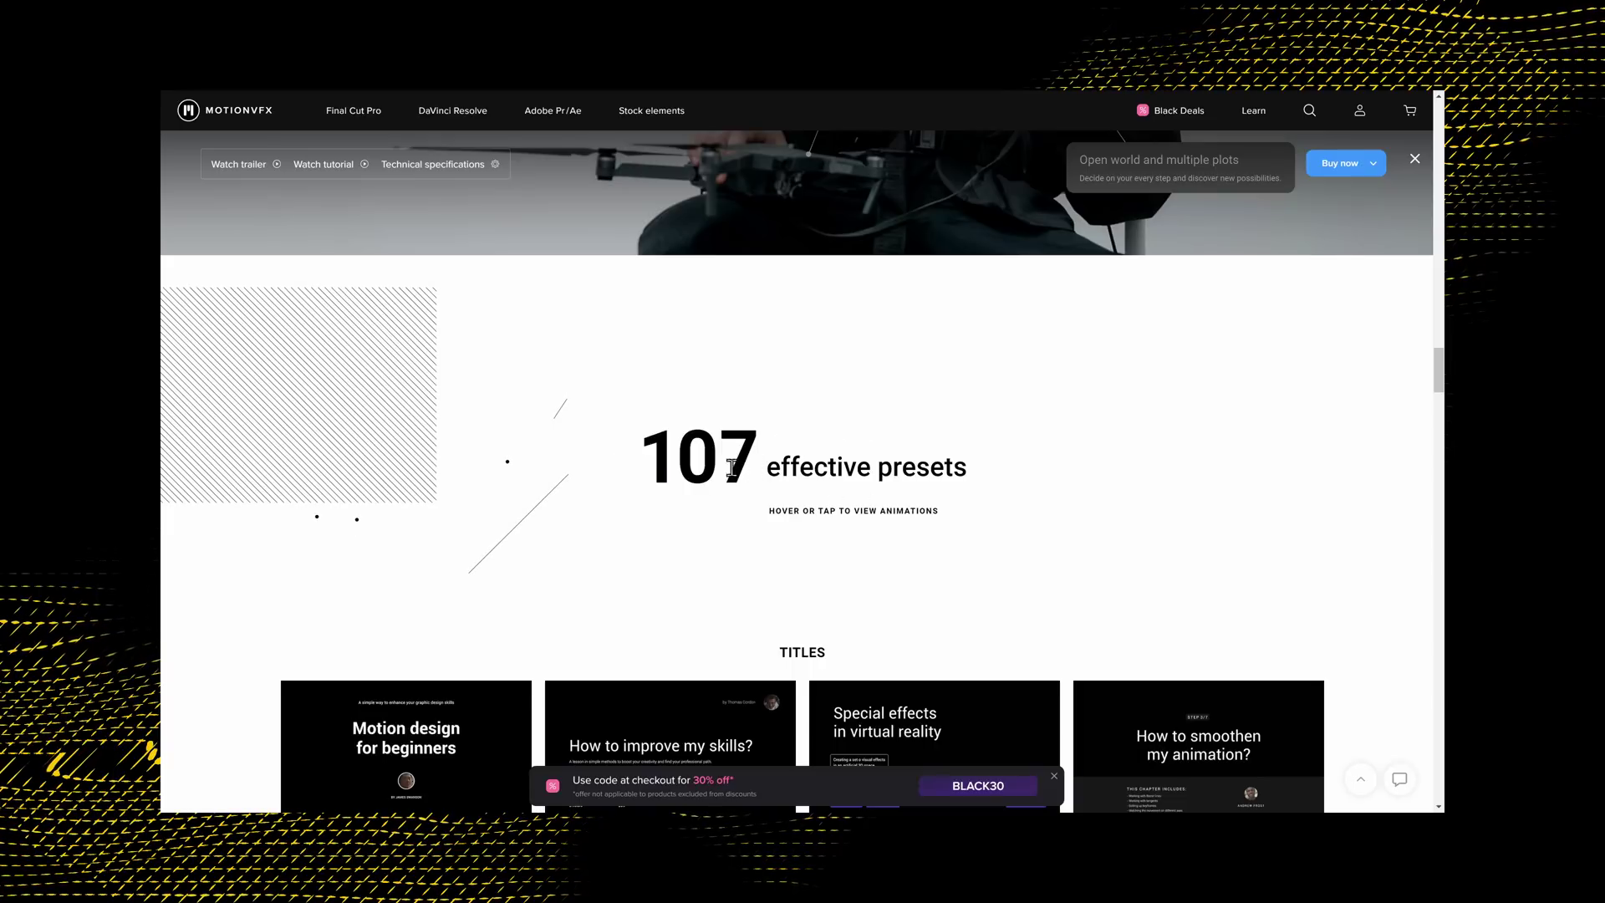
{"action": "left_click_drag", "start_coordinate": [679, 466], "coordinate": [978, 483]}
{"action": "left_click", "coordinate": [978, 484]}
{"action": "scroll", "coordinate": [978, 468], "scroll_direction": "down", "scroll_amount": 15}
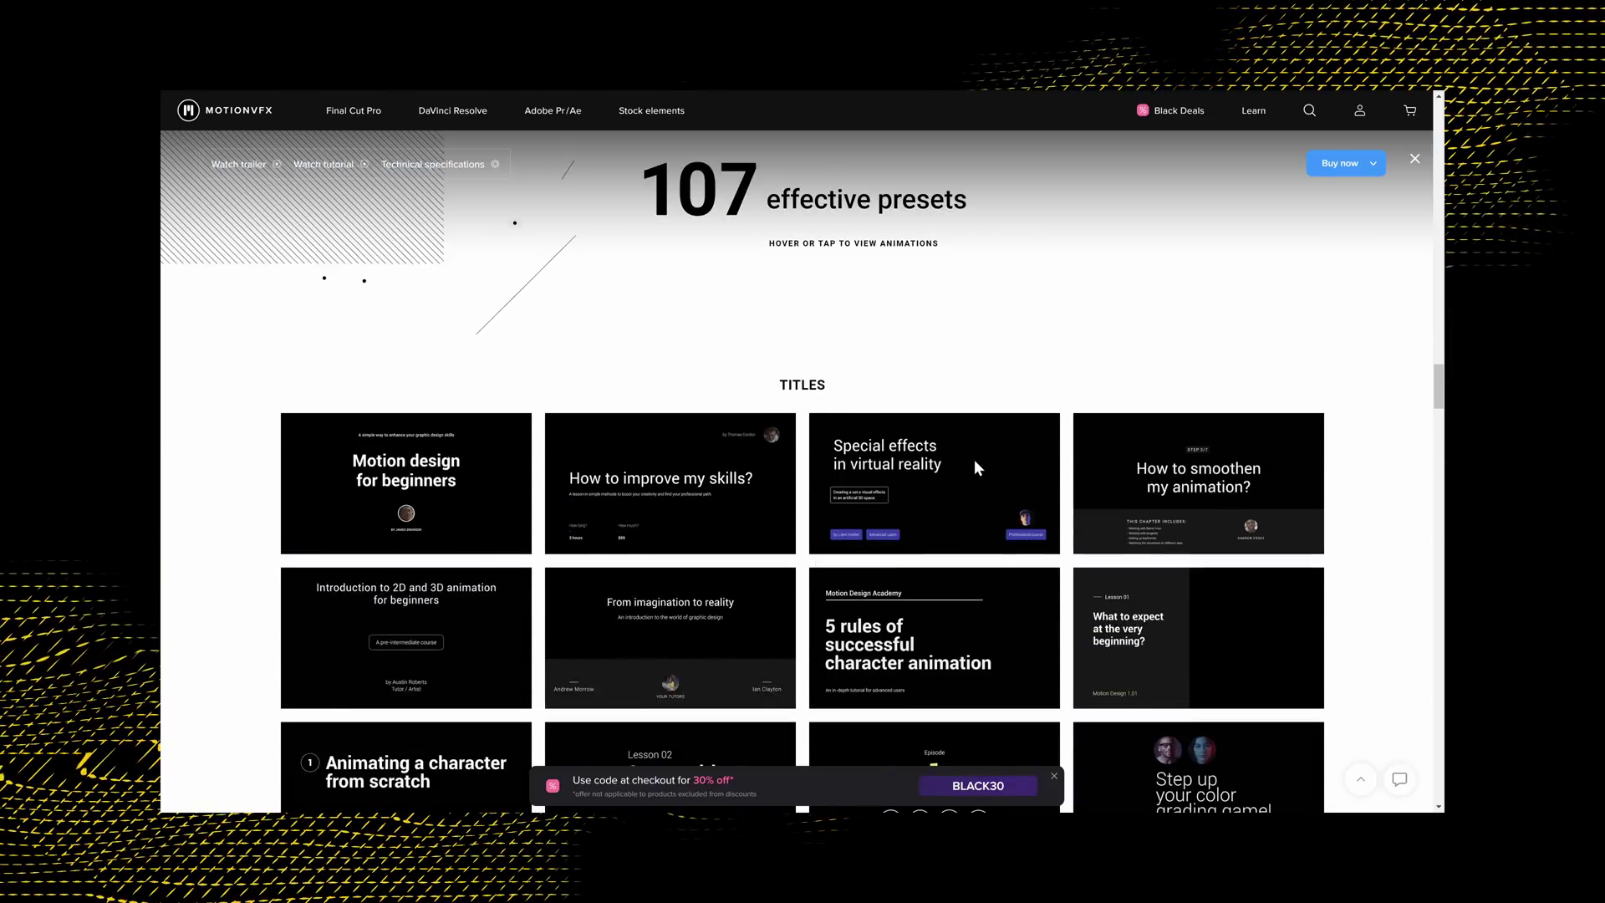
{"action": "scroll", "coordinate": [975, 467], "scroll_direction": "down", "scroll_amount": 10}
{"action": "scroll", "coordinate": [724, 517], "scroll_direction": "down", "scroll_amount": 5}
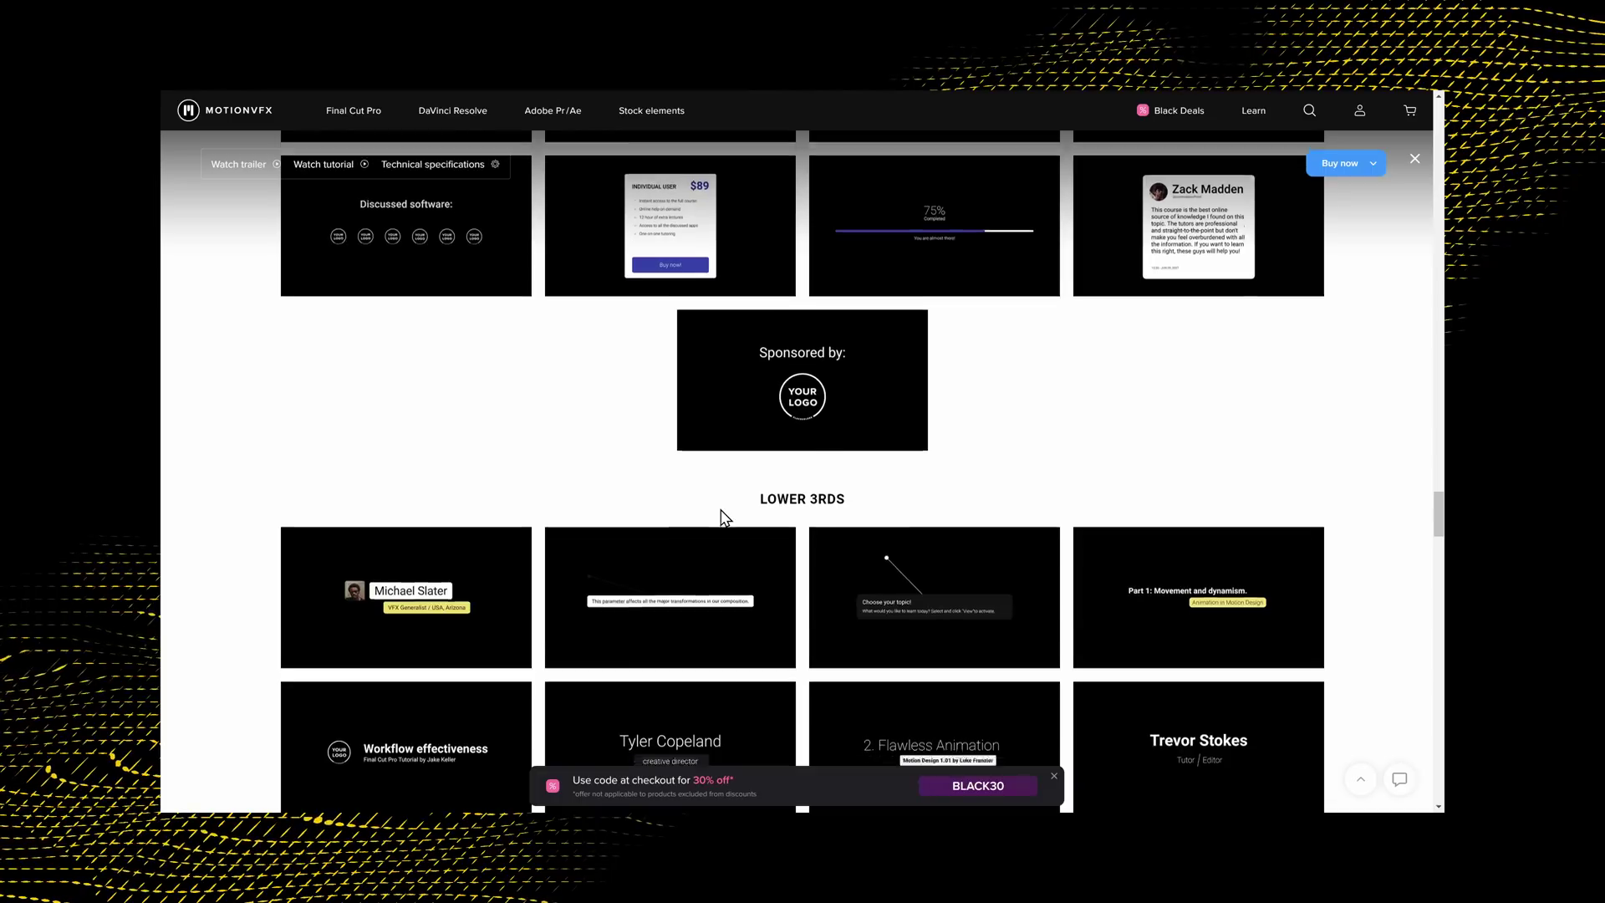
{"action": "scroll", "coordinate": [724, 517], "scroll_direction": "down", "scroll_amount": 13}
{"action": "scroll", "coordinate": [724, 507], "scroll_direction": "down", "scroll_amount": 13}
{"action": "scroll", "coordinate": [724, 507], "scroll_direction": "down", "scroll_amount": 7}
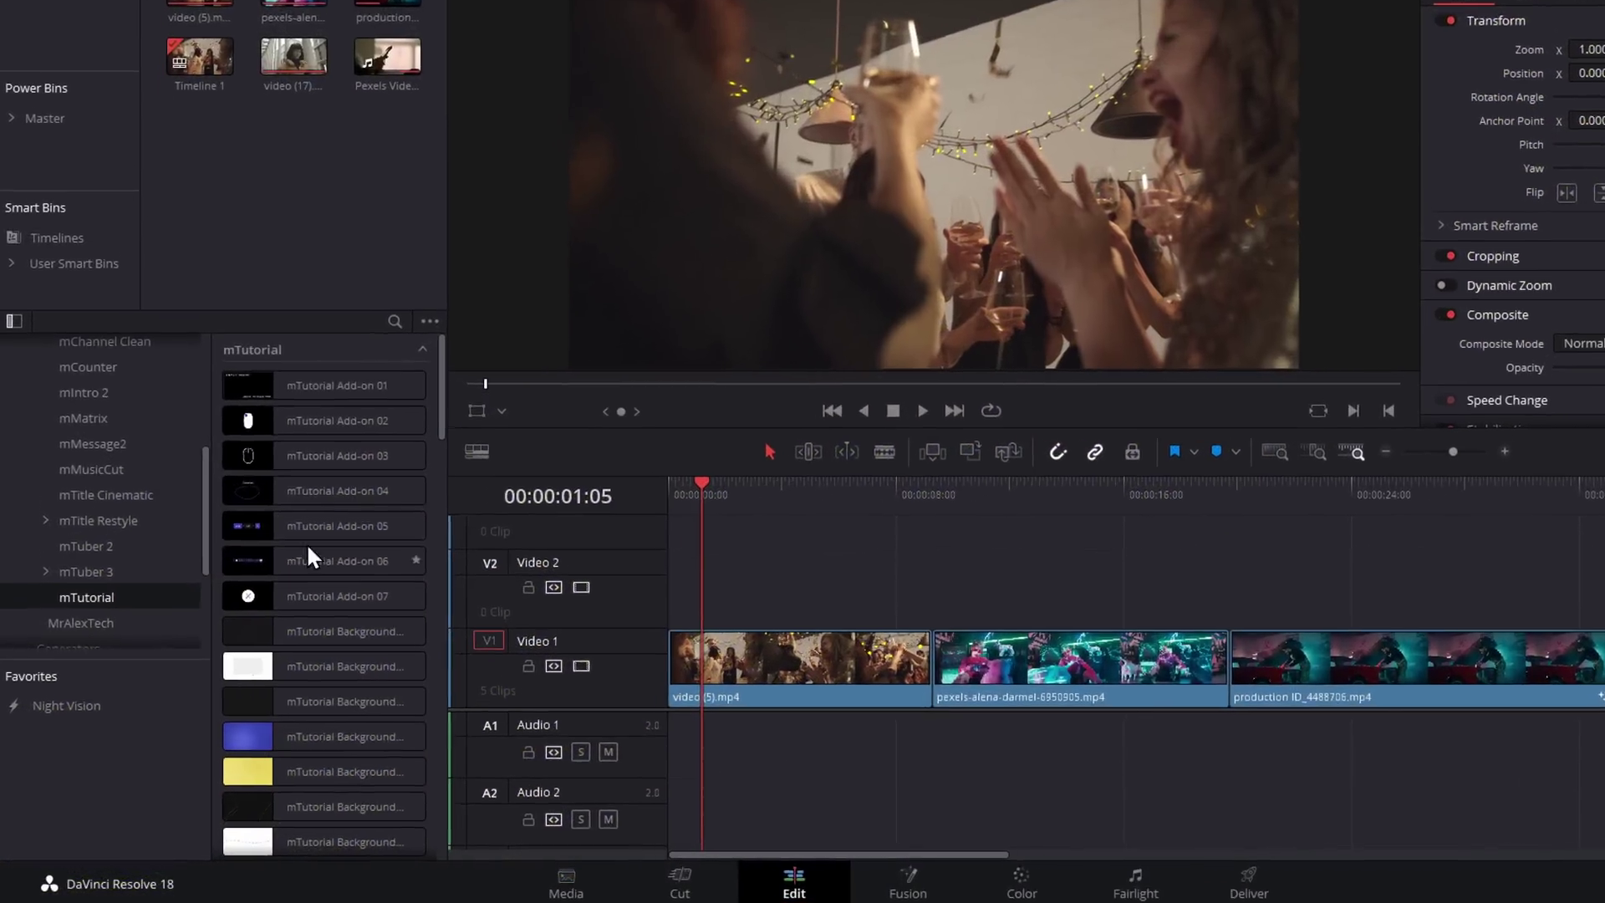
Step: Place mTutorial Title 10 on Video 2 at the playhead and play it back
{"action": "scroll", "coordinate": [78, 556], "scroll_direction": "up", "scroll_amount": 3}
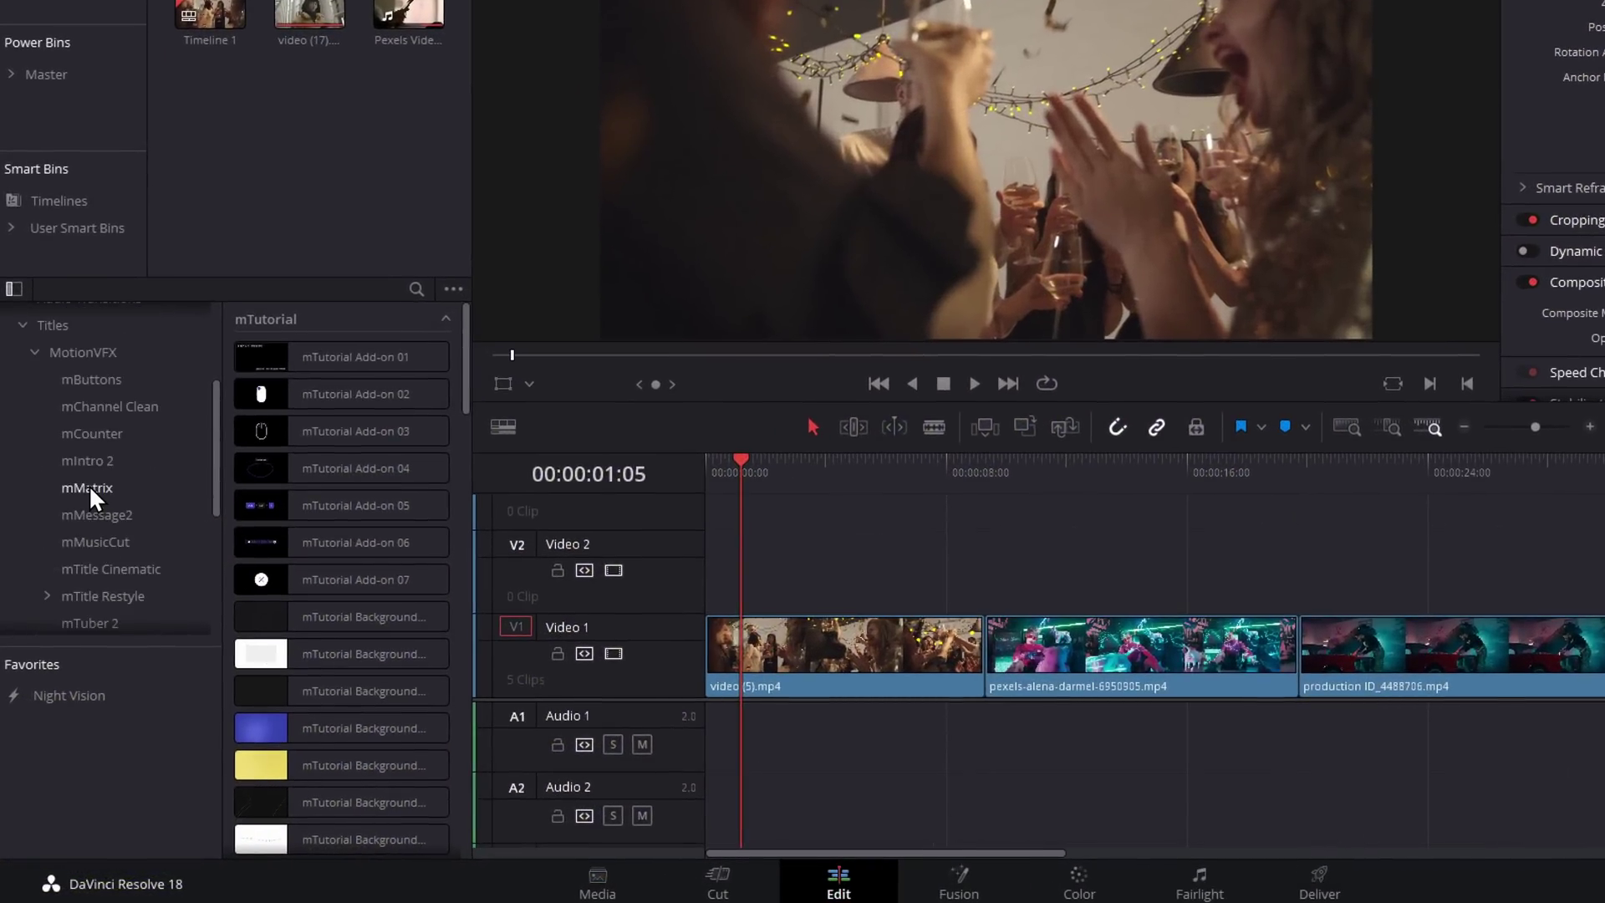
{"action": "scroll", "coordinate": [88, 484], "scroll_direction": "down", "scroll_amount": 3}
{"action": "scroll", "coordinate": [320, 464], "scroll_direction": "down", "scroll_amount": 5}
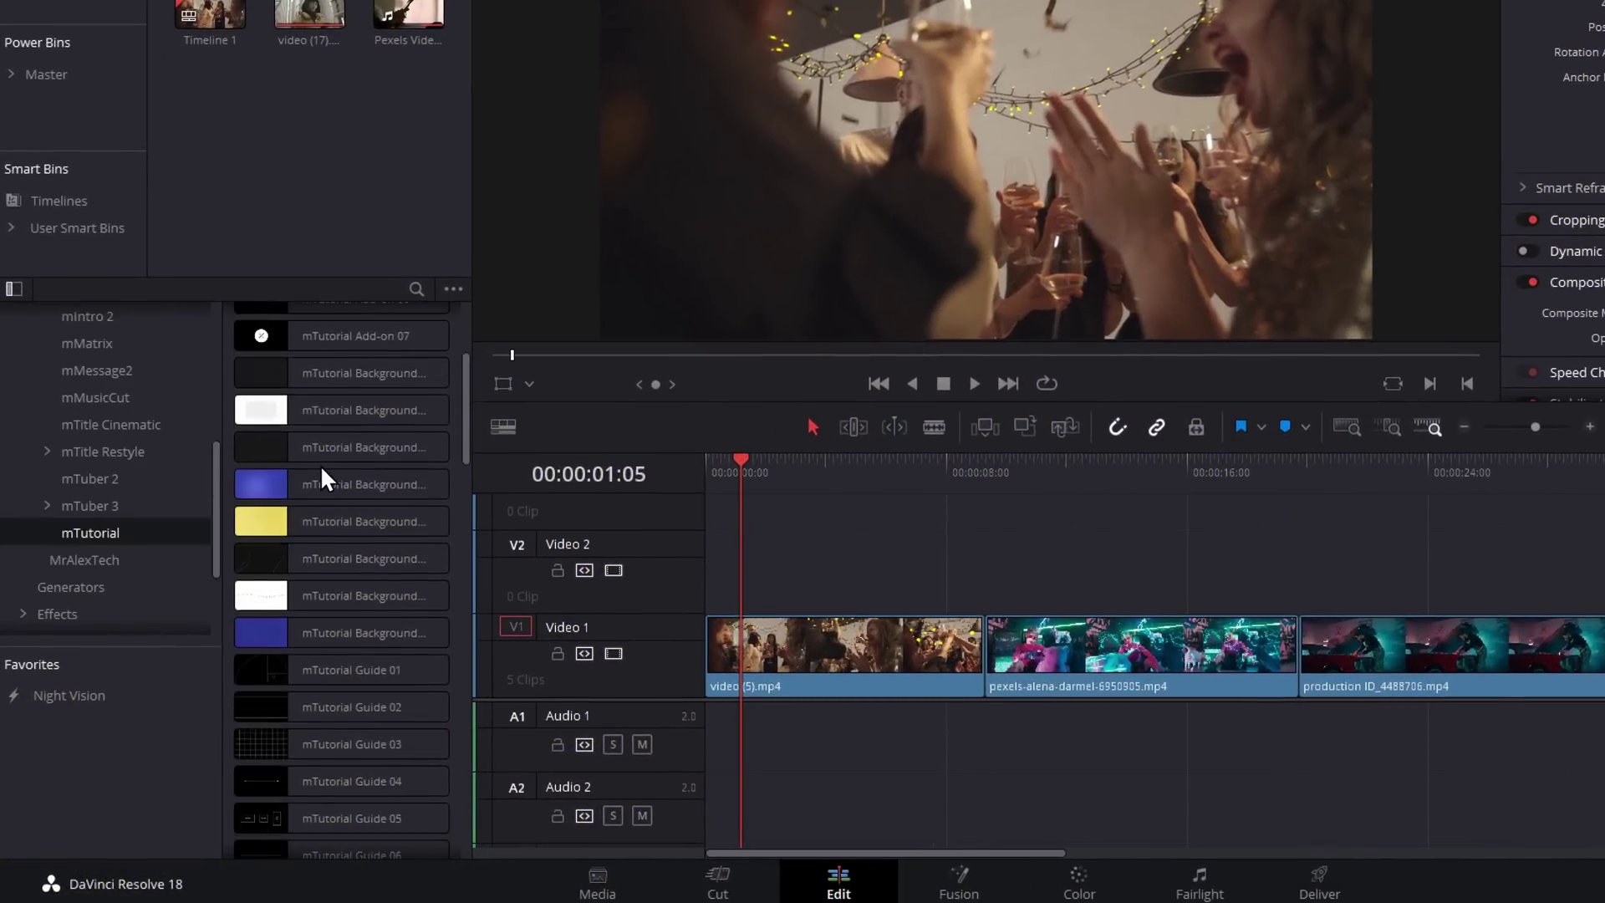
{"action": "scroll", "coordinate": [319, 464], "scroll_direction": "down", "scroll_amount": 10}
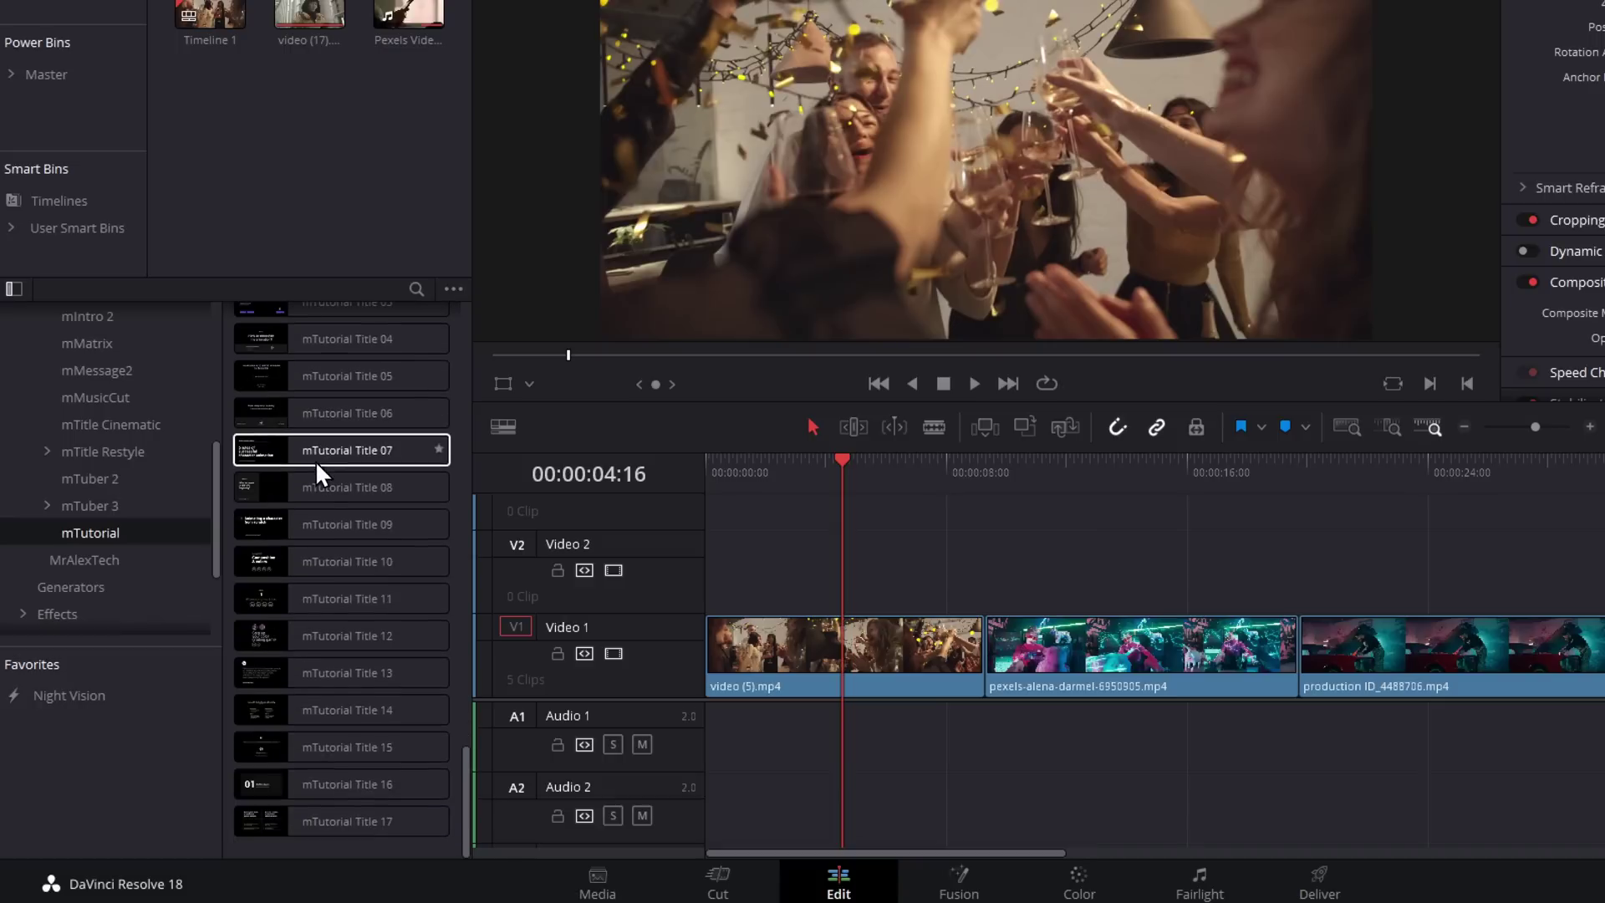
{"action": "left_click_drag", "start_coordinate": [259, 561], "coordinate": [804, 543]}
{"action": "left_click", "coordinate": [823, 465]}
{"action": "key", "text": "space"}
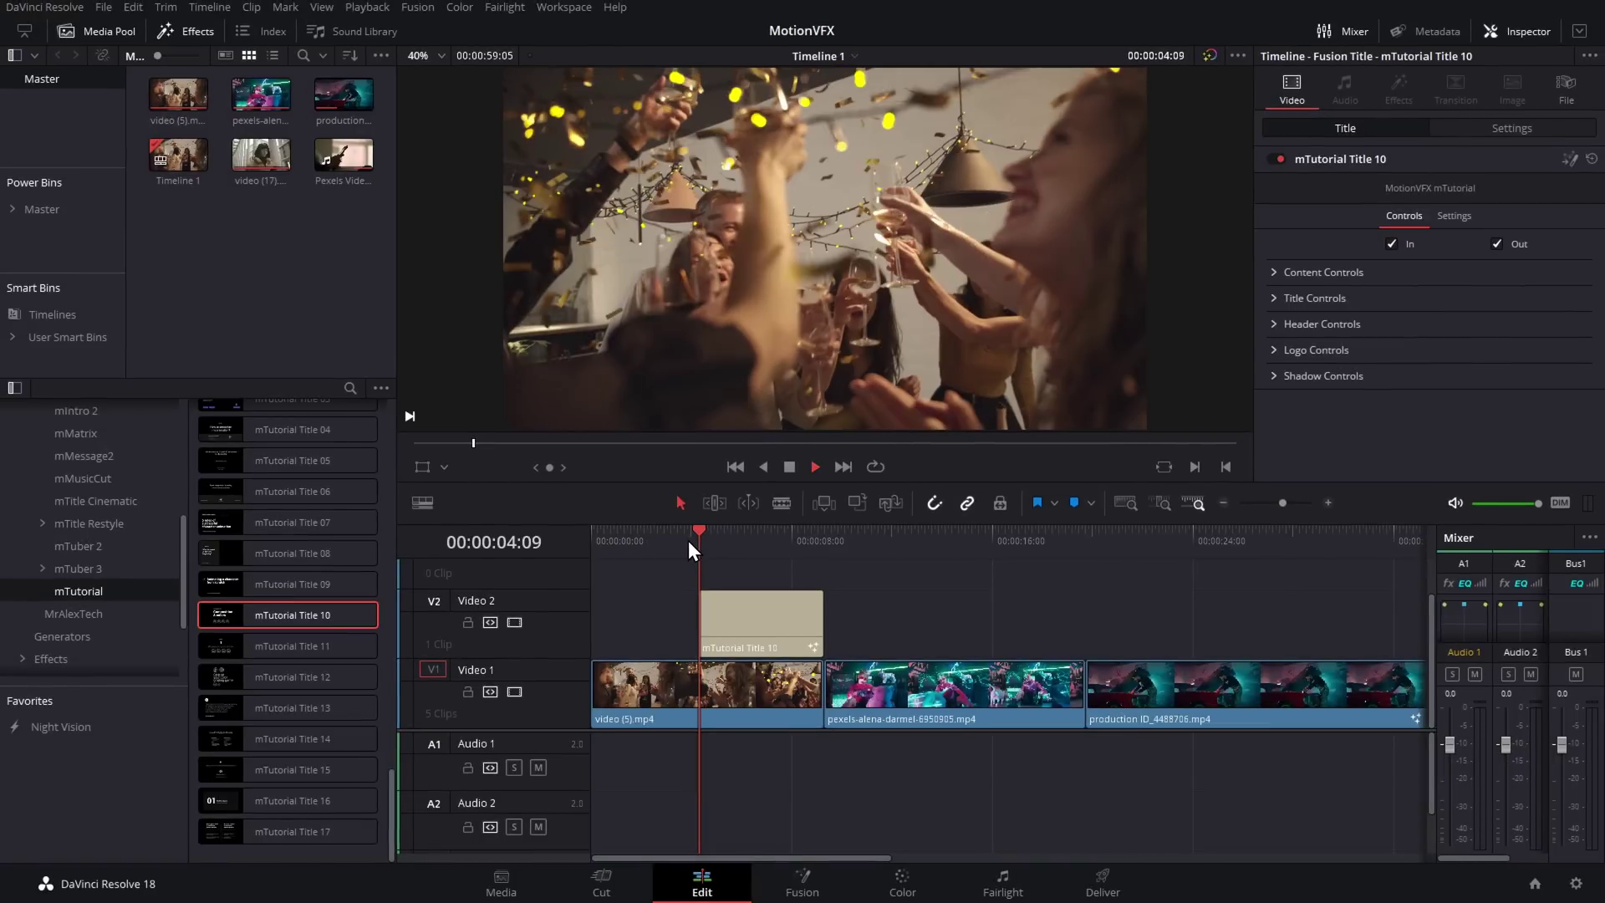
{"action": "key", "text": "space"}
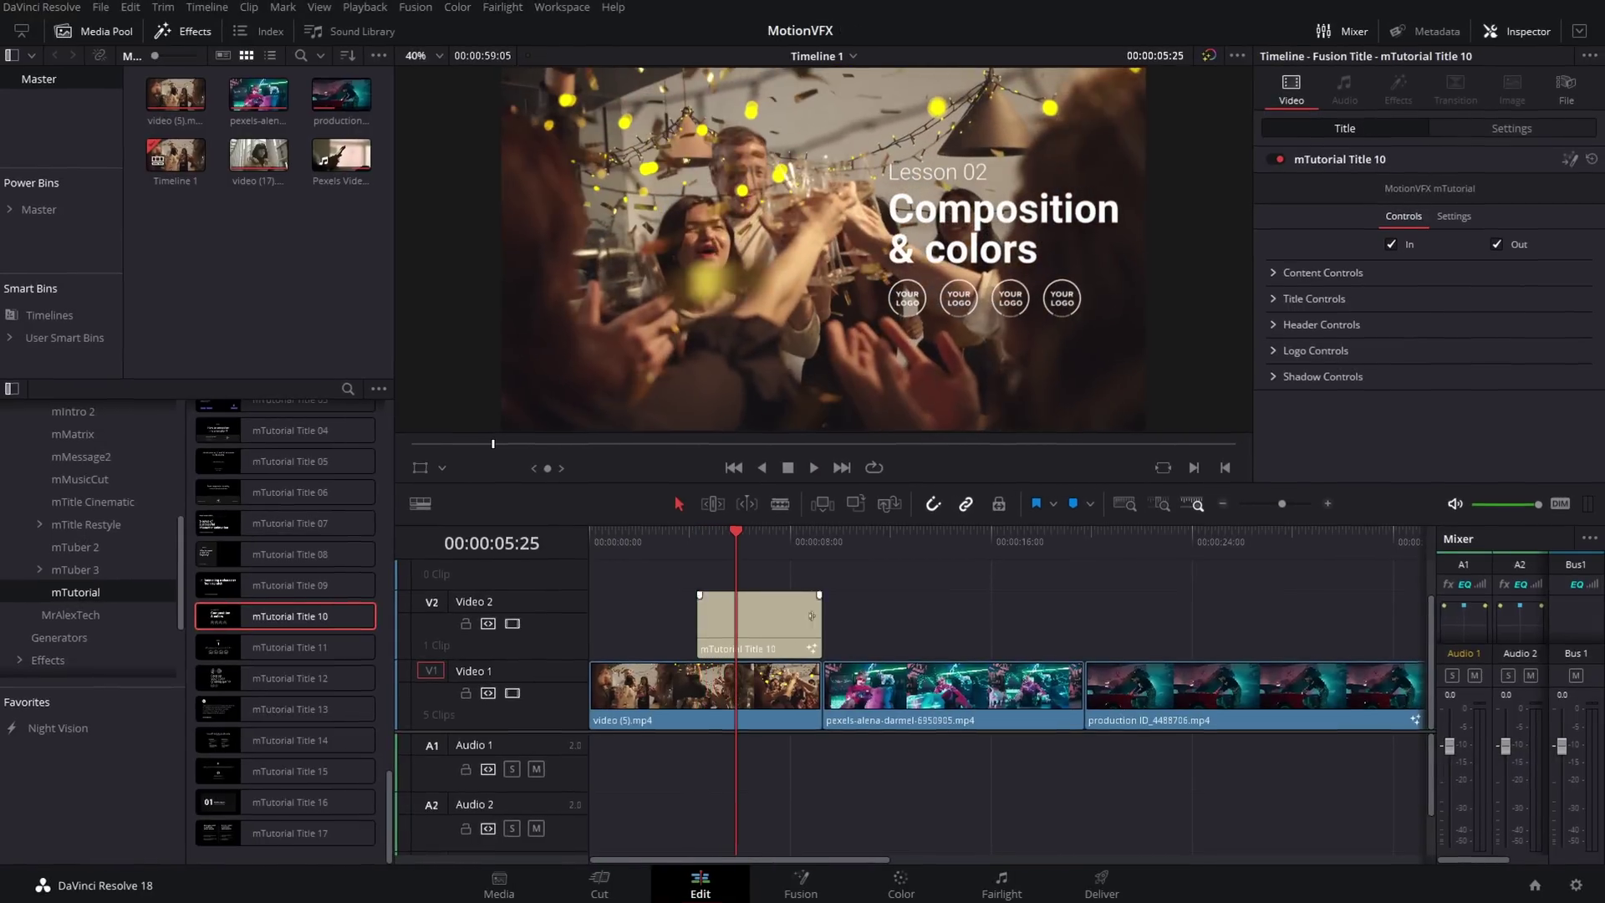
Step: Select the Title 10 clip and replay it from 00:00:04:09
{"action": "left_click", "coordinate": [778, 620]}
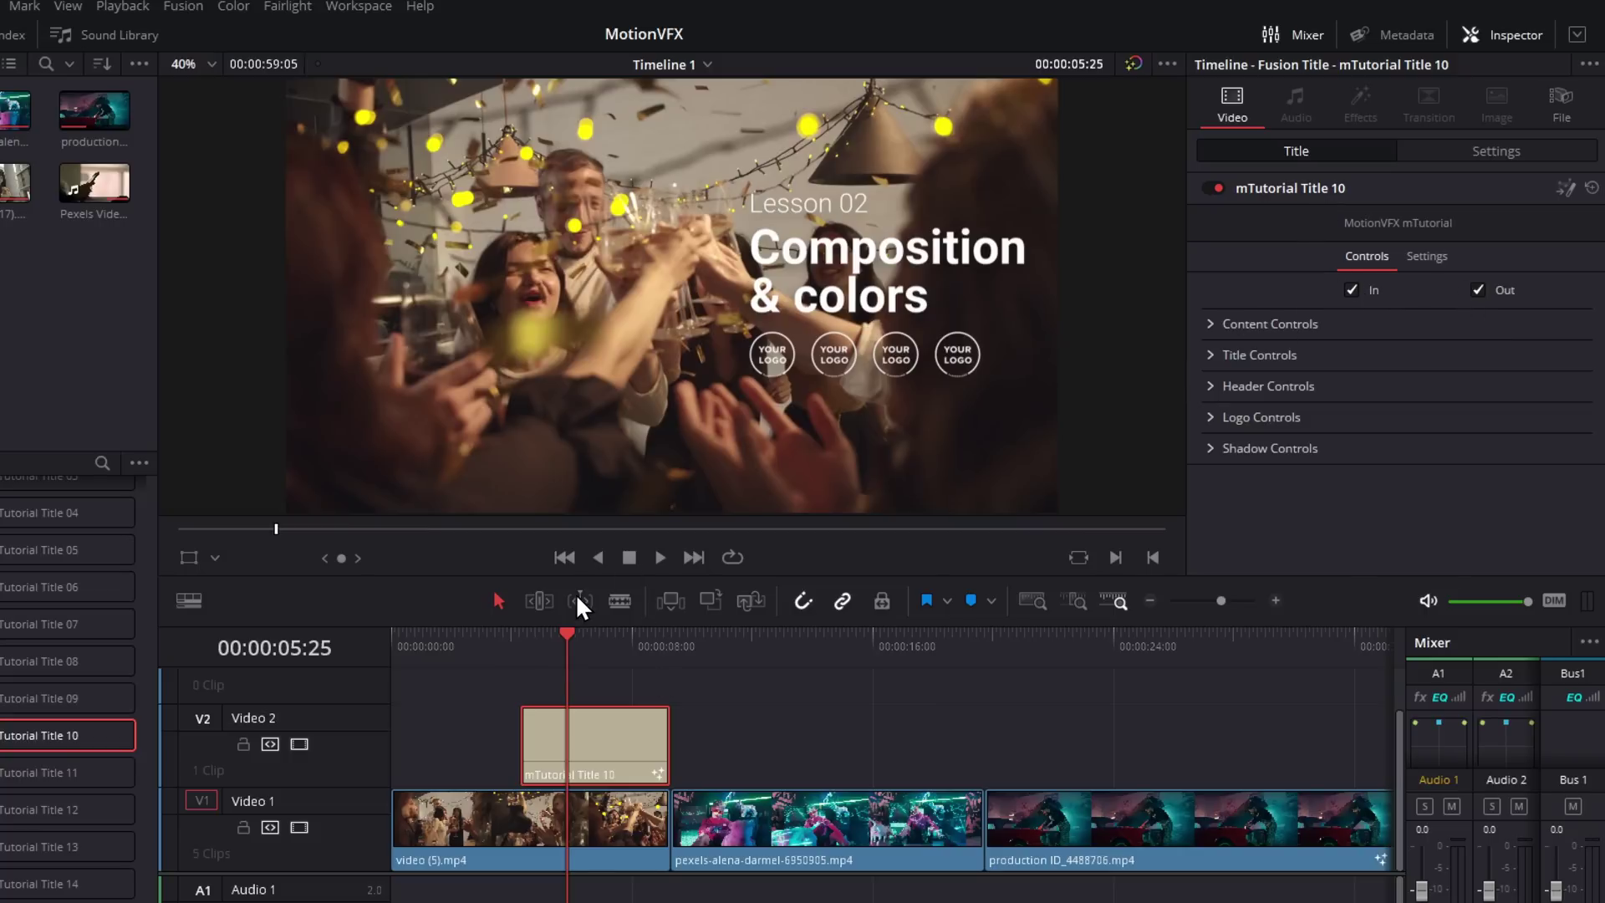
{"action": "left_click", "coordinate": [525, 650]}
{"action": "key", "text": "space"}
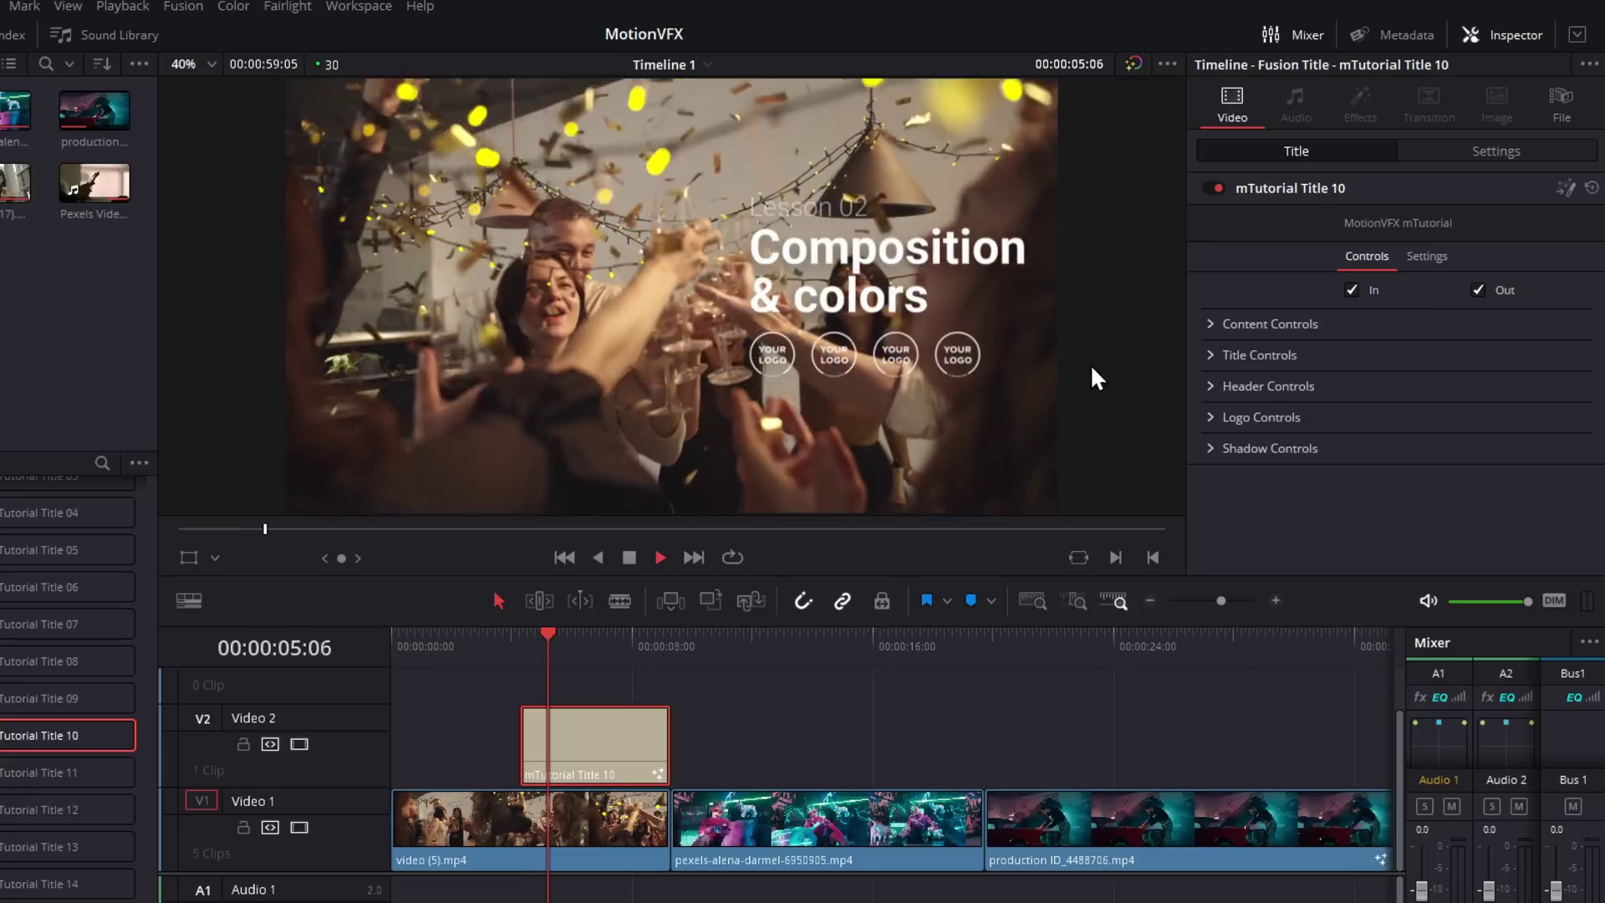
{"action": "key", "text": "space"}
Step: Preview the title with its In animation turned off, then re-enable In
{"action": "left_click", "coordinate": [1351, 290]}
{"action": "left_click", "coordinate": [527, 638]}
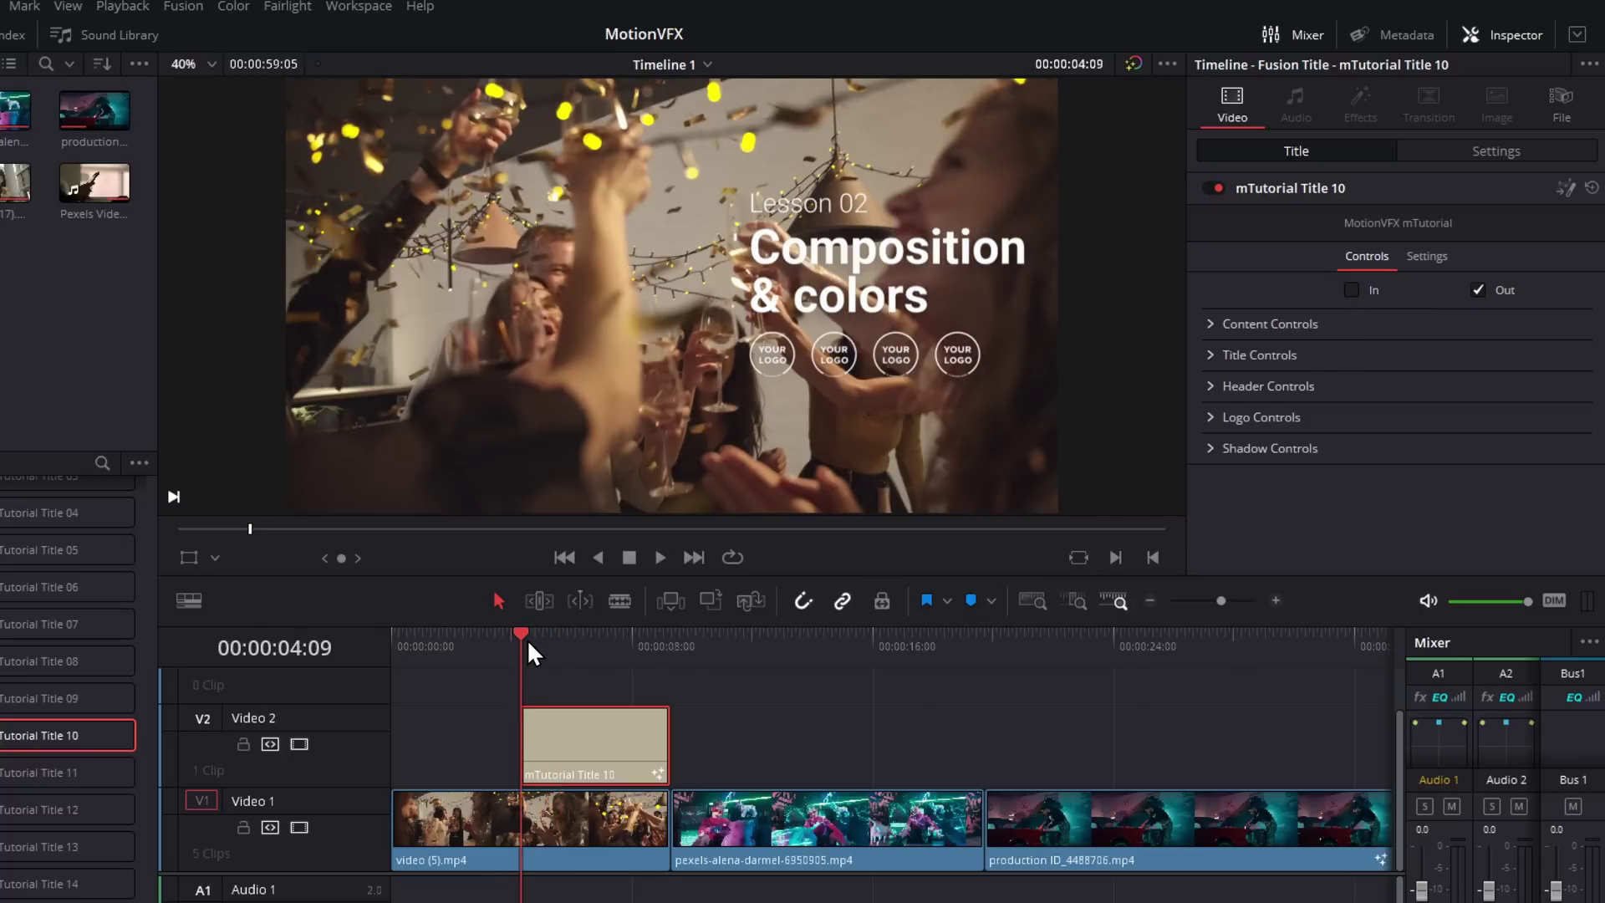
{"action": "key", "text": "space"}
{"action": "key", "text": "space"}
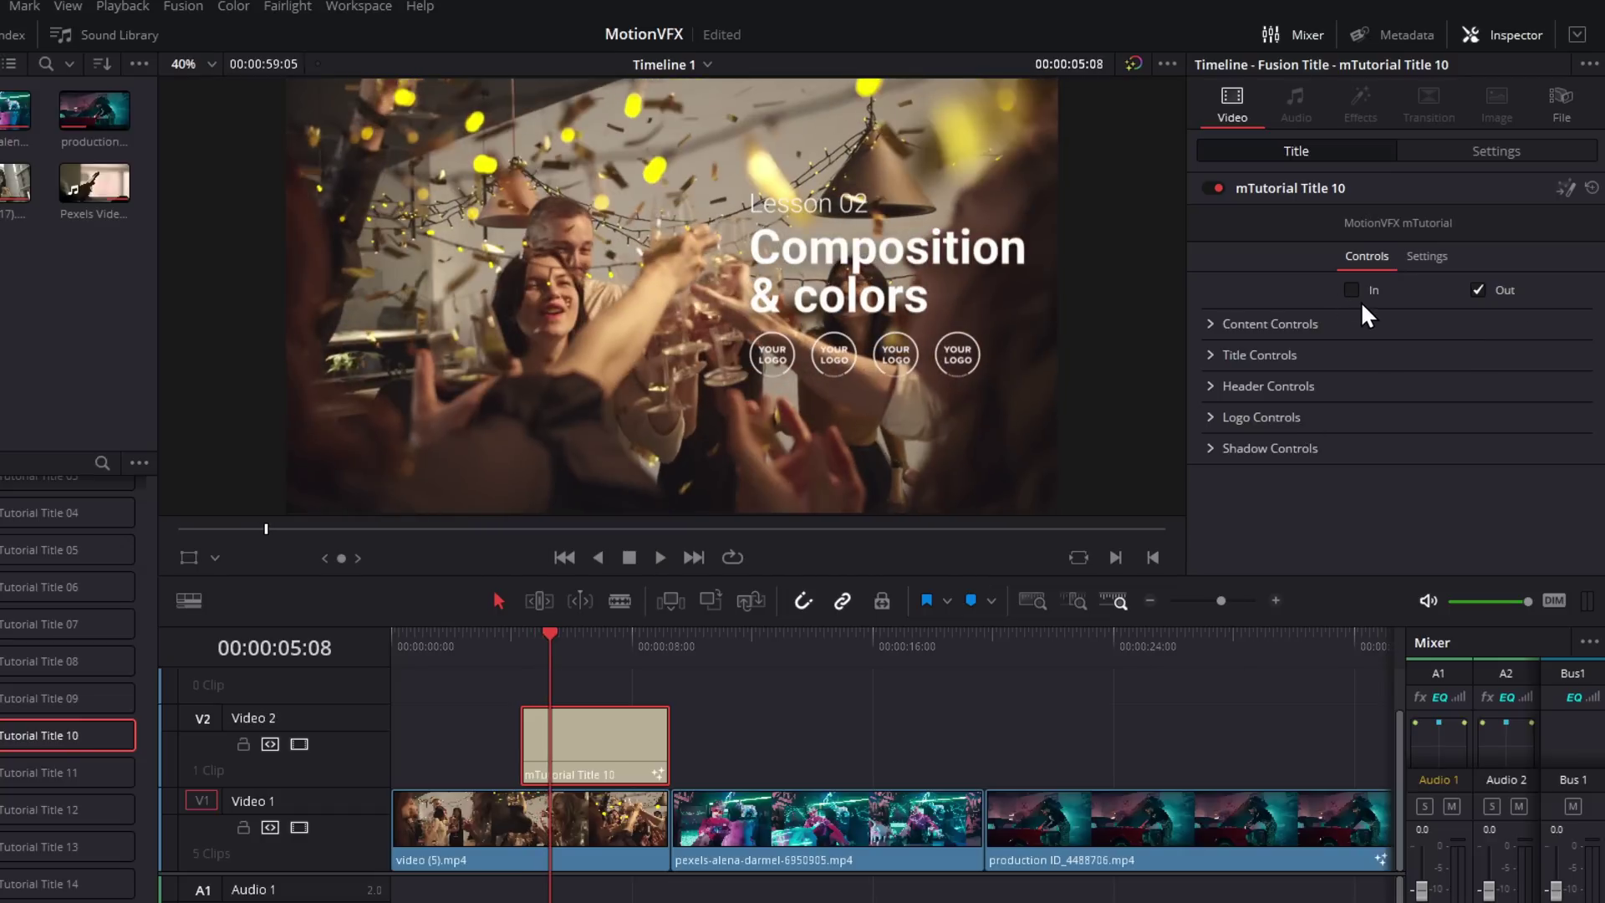
{"action": "left_click", "coordinate": [1351, 290]}
{"action": "mouse_move", "coordinate": [527, 712]}
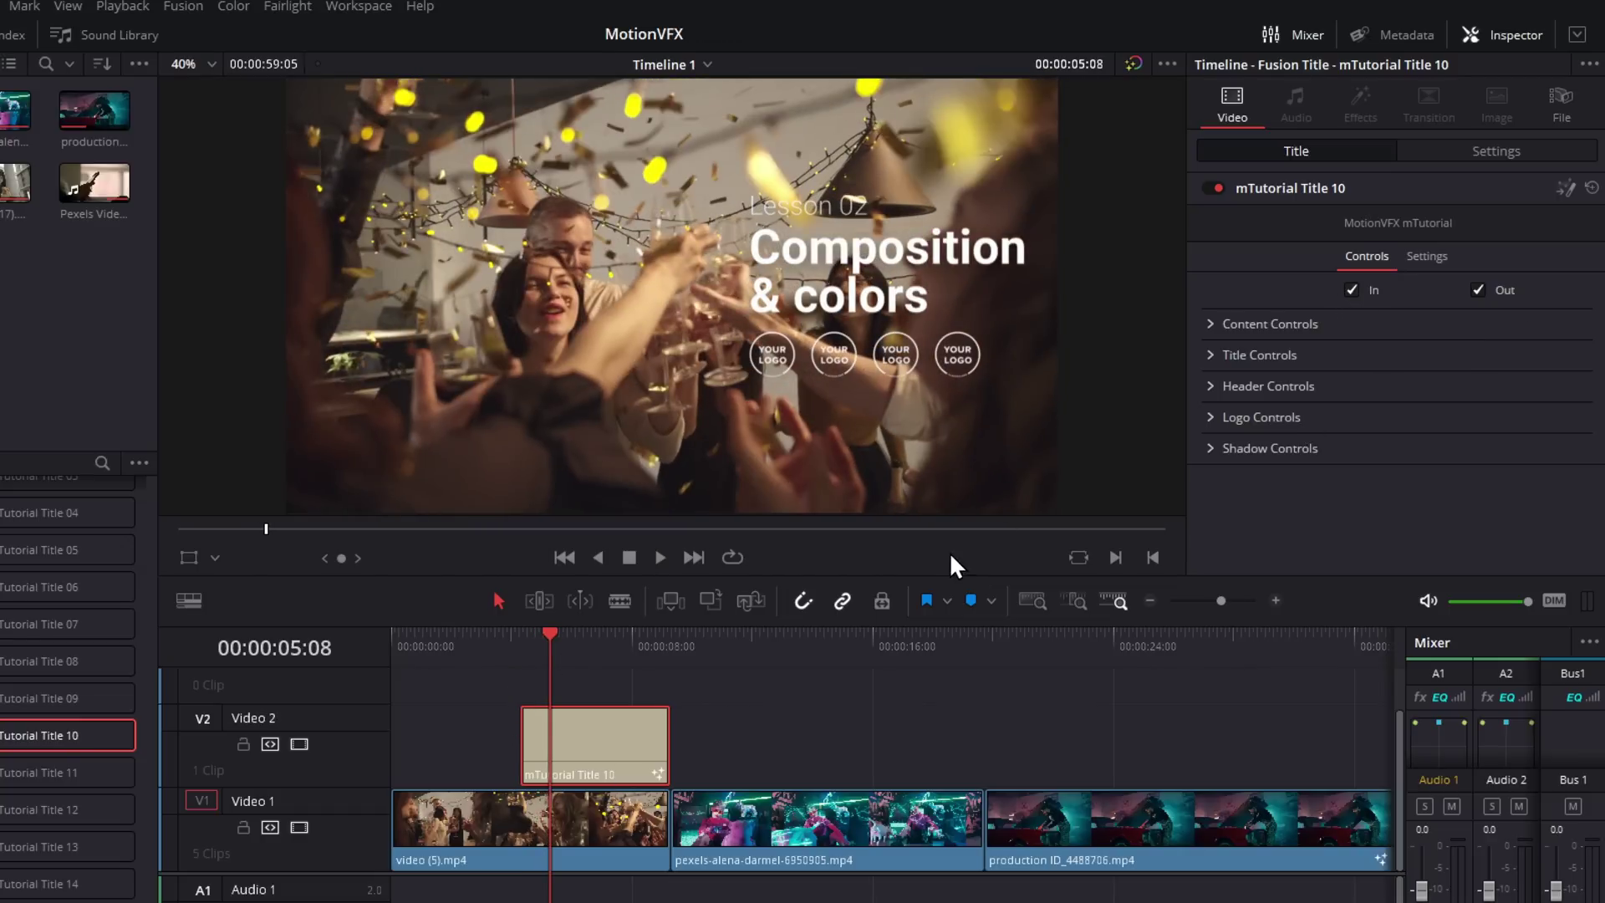
Step: Set the Title 10 content to X 0.455 at scale 0.91 and drag the clip into the Media Pool
{"action": "left_click", "coordinate": [1209, 324]}
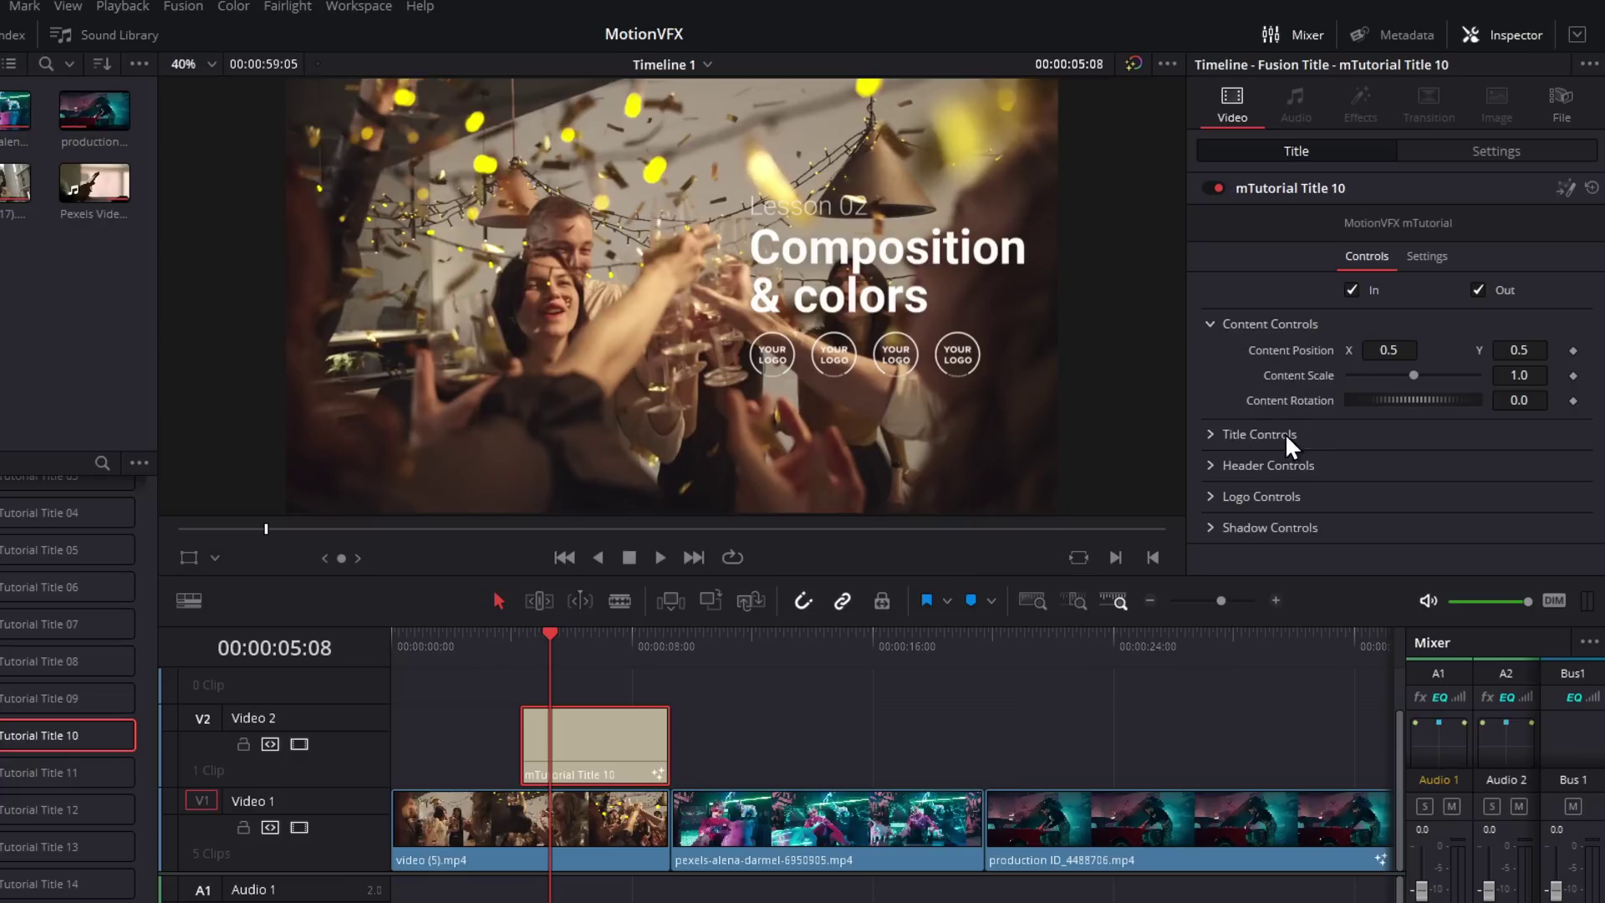
{"action": "left_click_drag", "start_coordinate": [1382, 343], "coordinate": [1398, 378]}
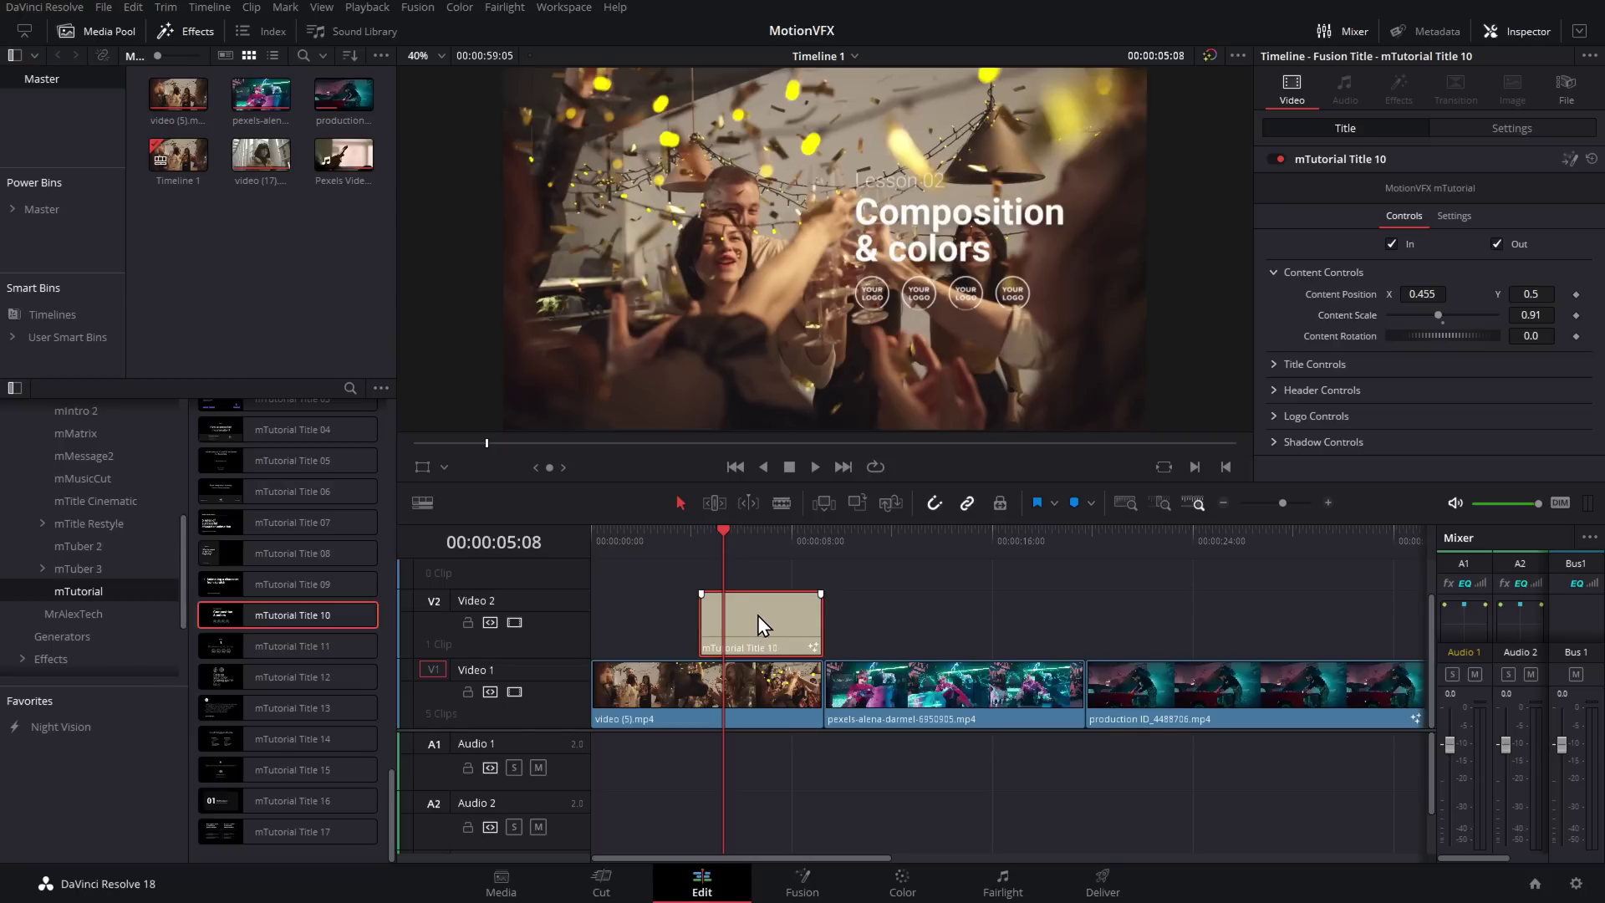
{"action": "left_click_drag", "start_coordinate": [590, 735], "coordinate": [53, 334]}
{"action": "left_click_drag", "start_coordinate": [309, 279], "coordinate": [256, 299]}
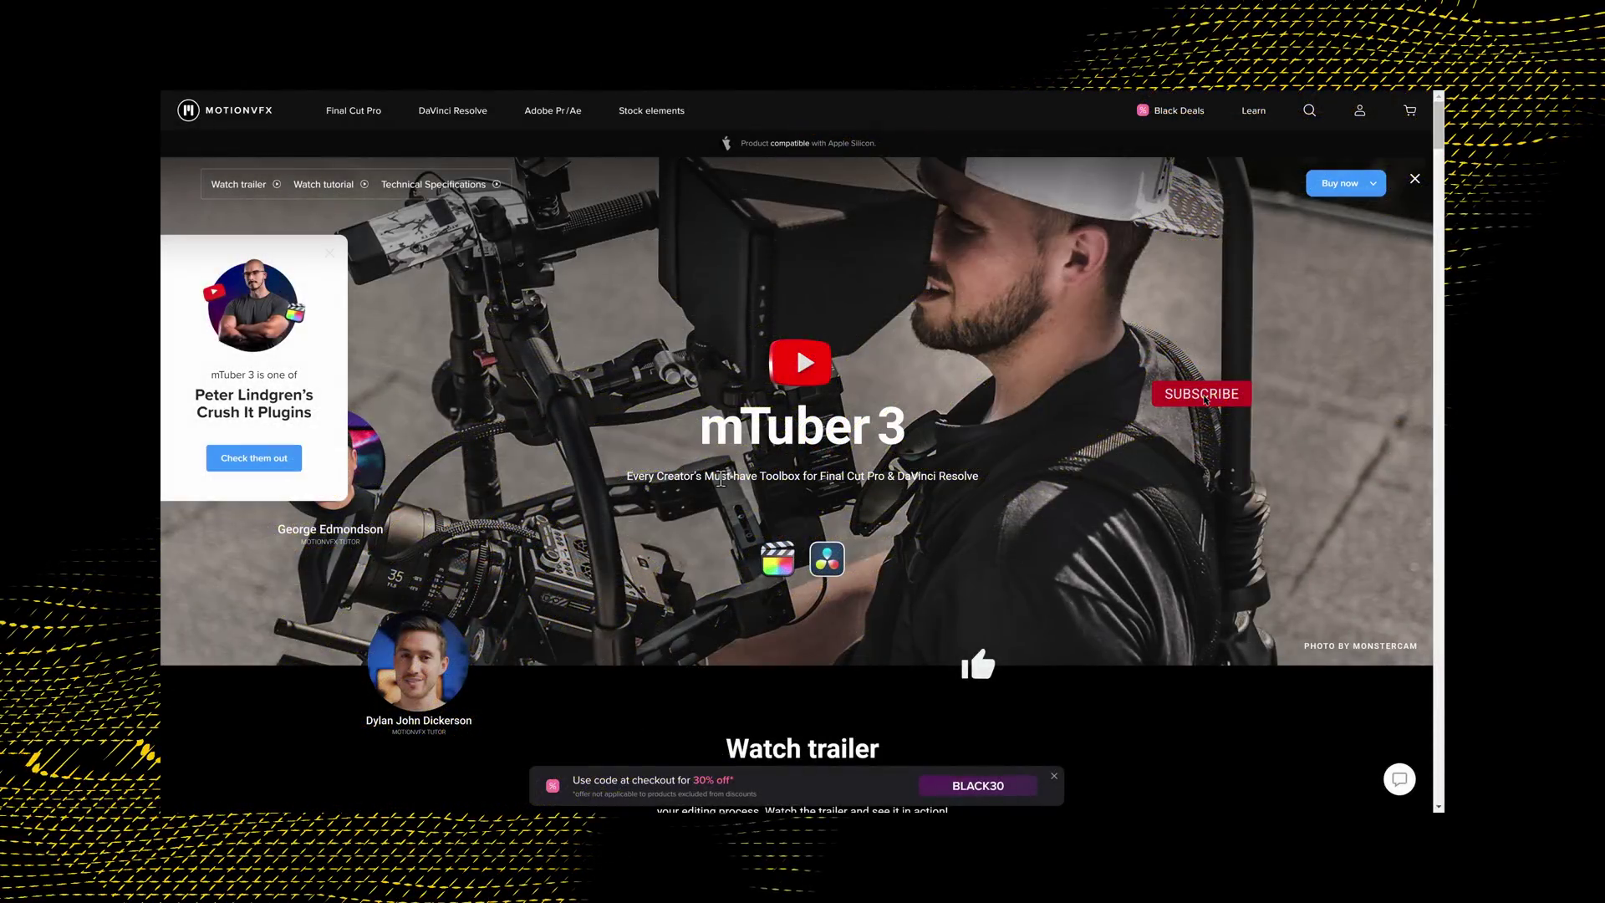
Step: Scroll the mTuber 3 page through Calls to Action, Corner Screens, Social Media Icons and Typography titles
{"action": "scroll", "coordinate": [771, 455], "scroll_direction": "down", "scroll_amount": 10}
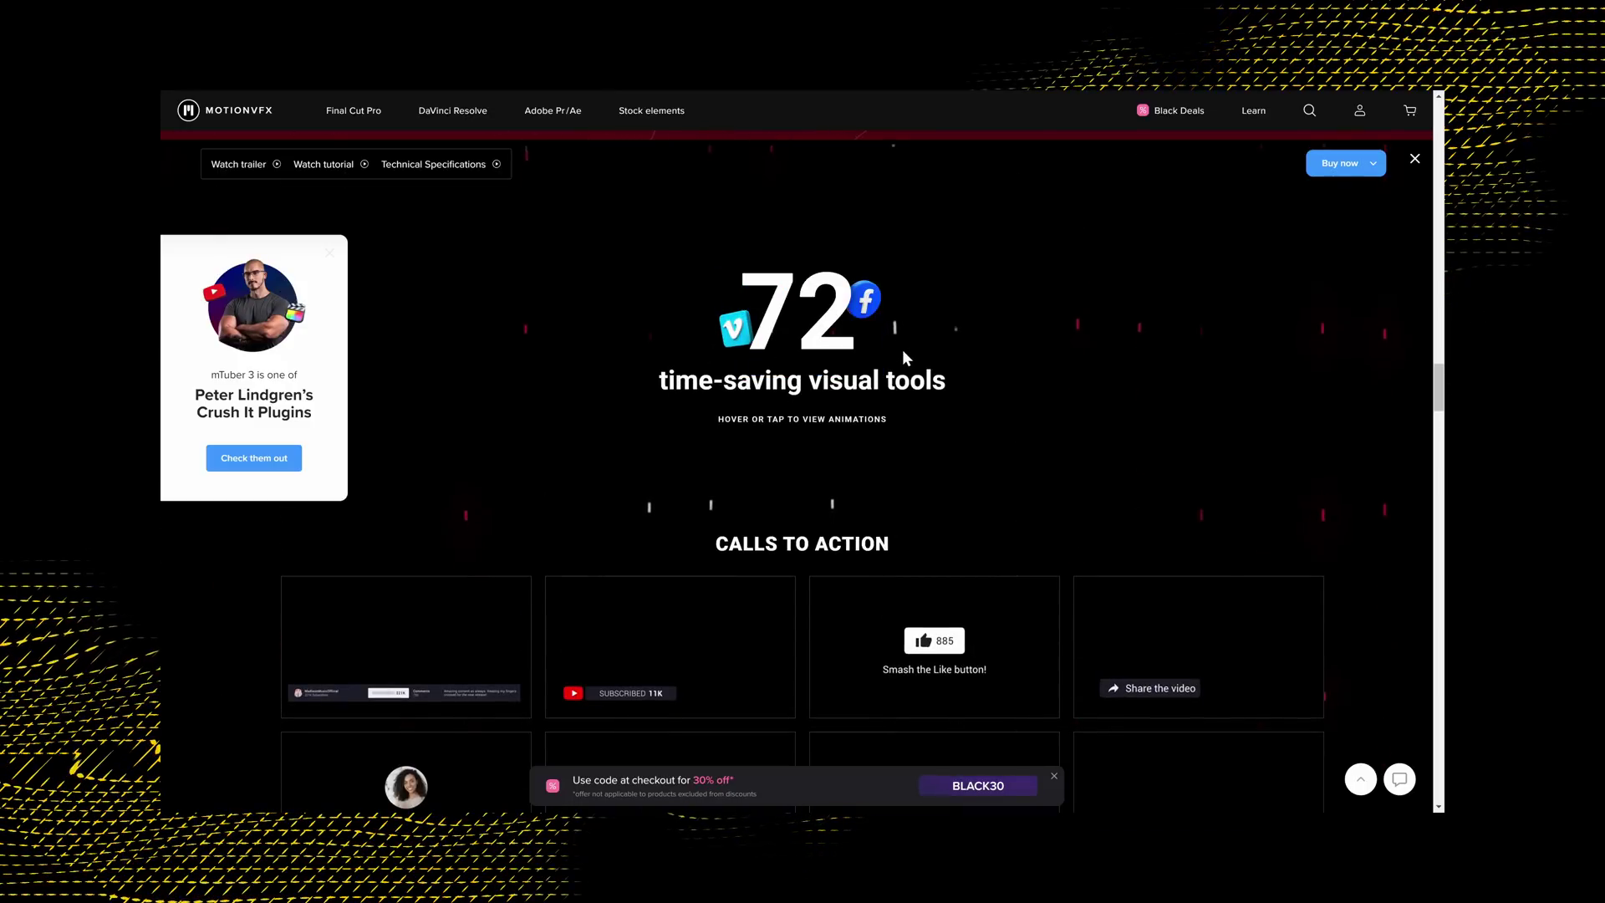
{"action": "scroll", "coordinate": [928, 345], "scroll_direction": "down", "scroll_amount": 2}
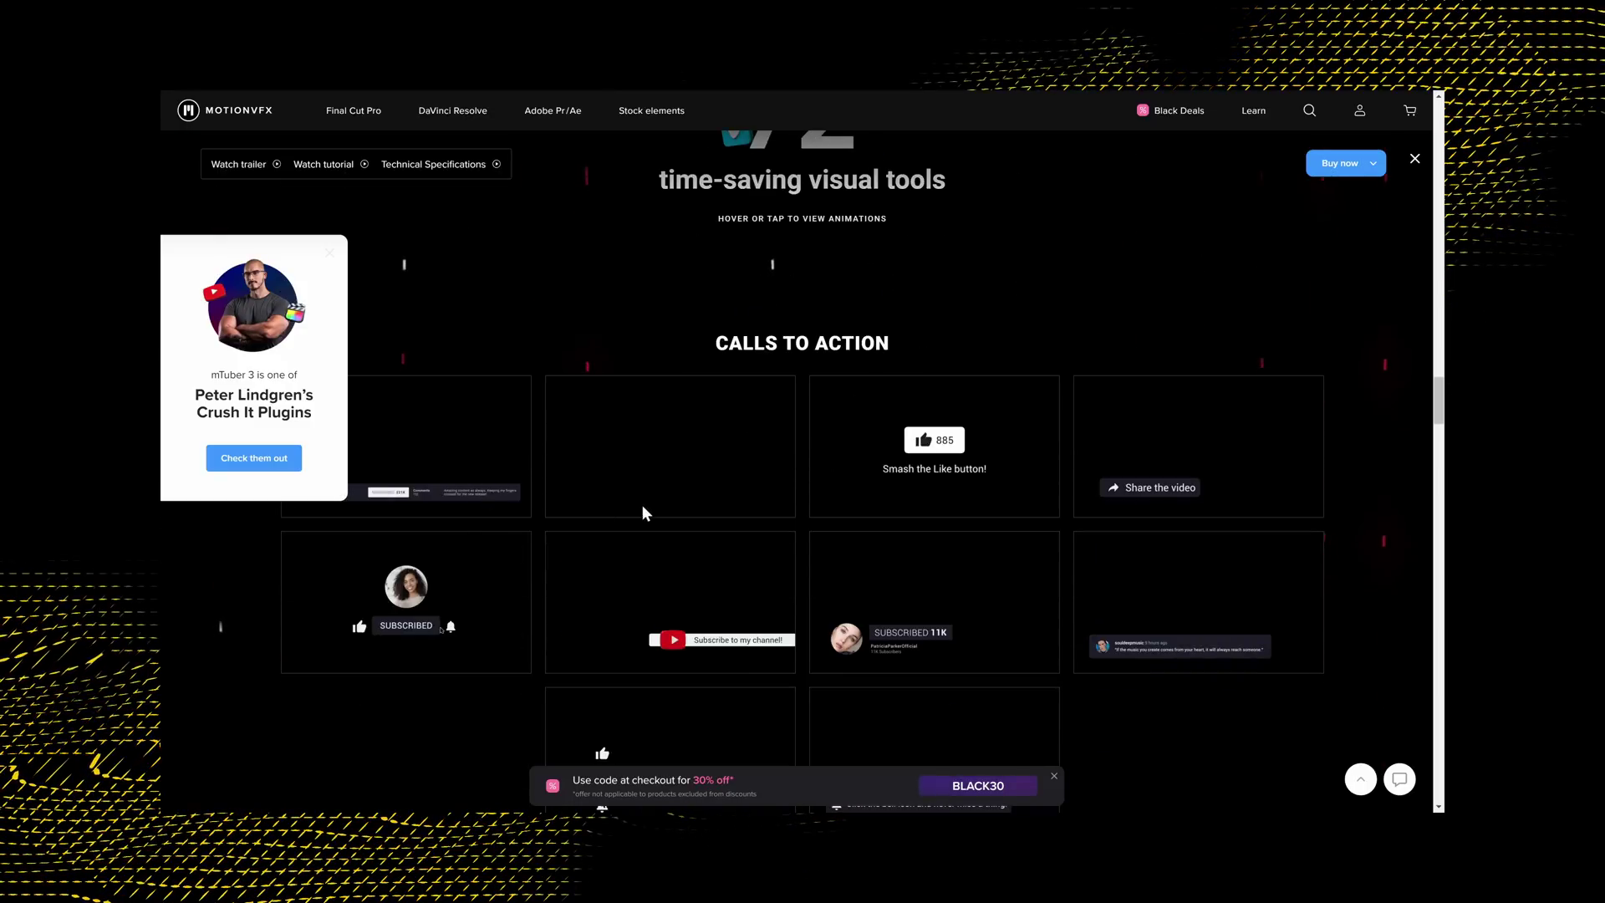
{"action": "mouse_move", "coordinate": [851, 489]}
{"action": "scroll", "coordinate": [855, 491], "scroll_direction": "down", "scroll_amount": 12}
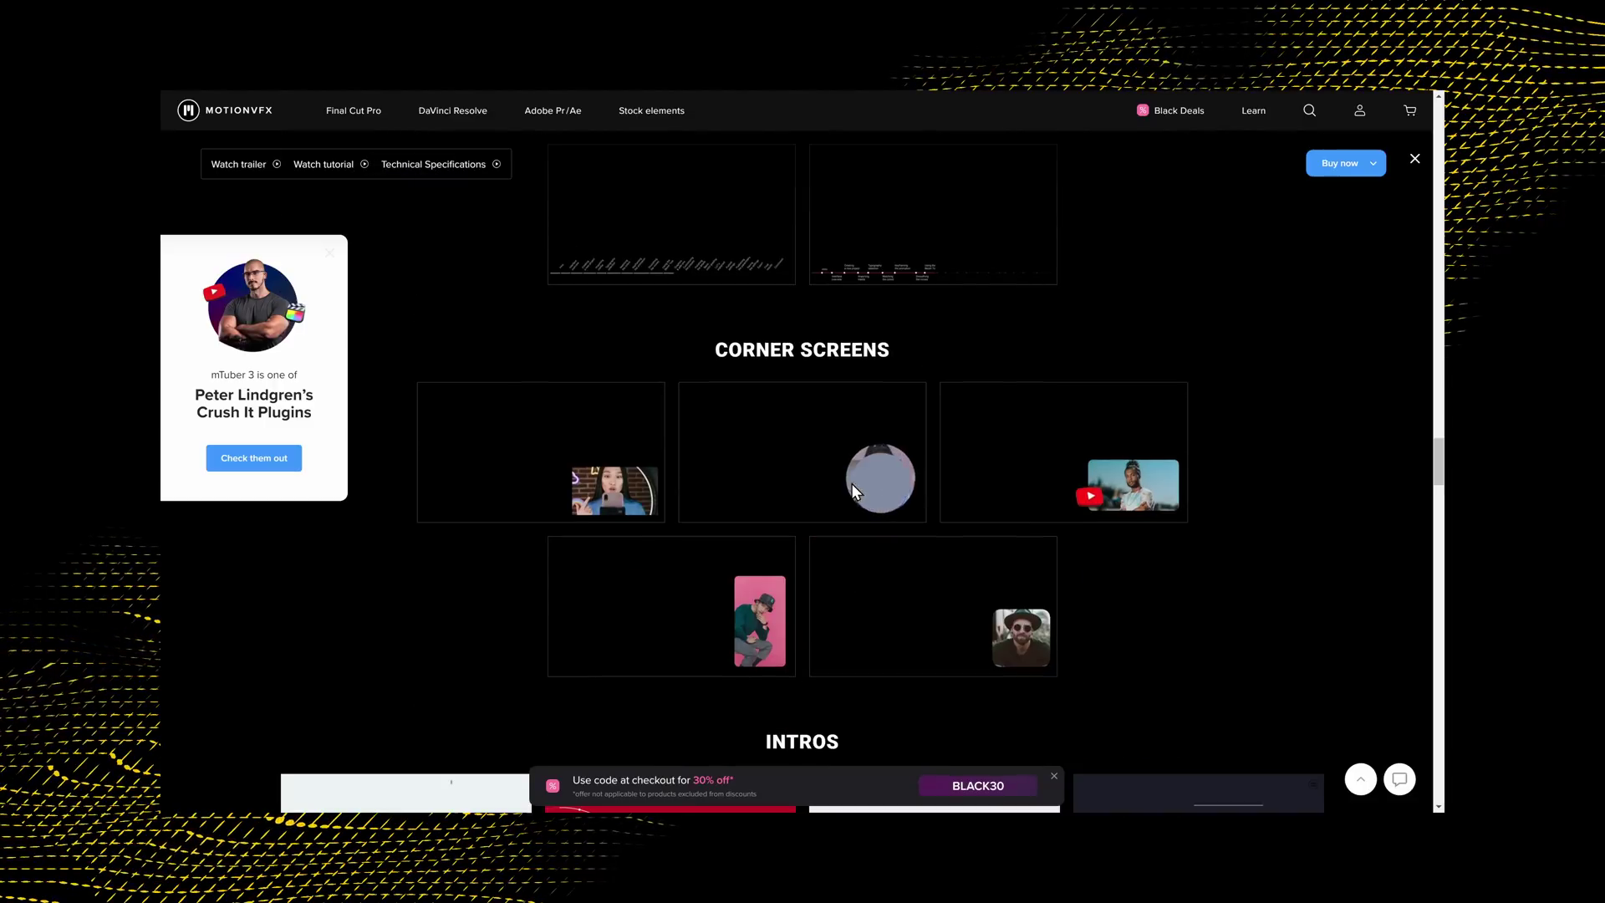
{"action": "scroll", "coordinate": [853, 492], "scroll_direction": "down", "scroll_amount": 8}
{"action": "scroll", "coordinate": [851, 489], "scroll_direction": "down", "scroll_amount": 12}
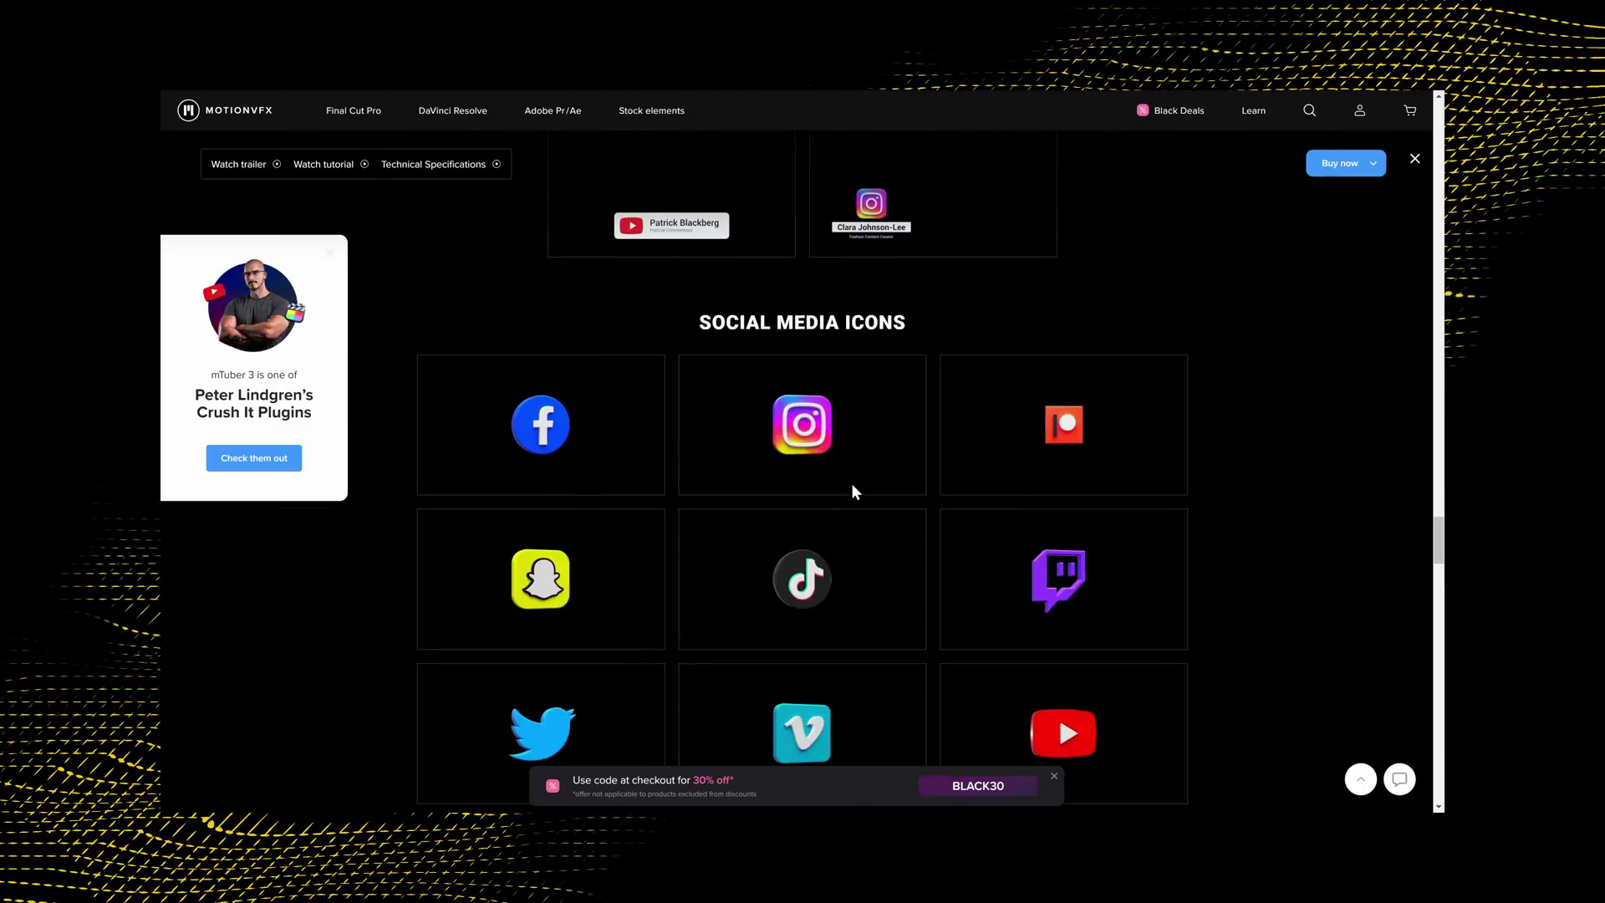
{"action": "scroll", "coordinate": [854, 491], "scroll_direction": "down", "scroll_amount": 12}
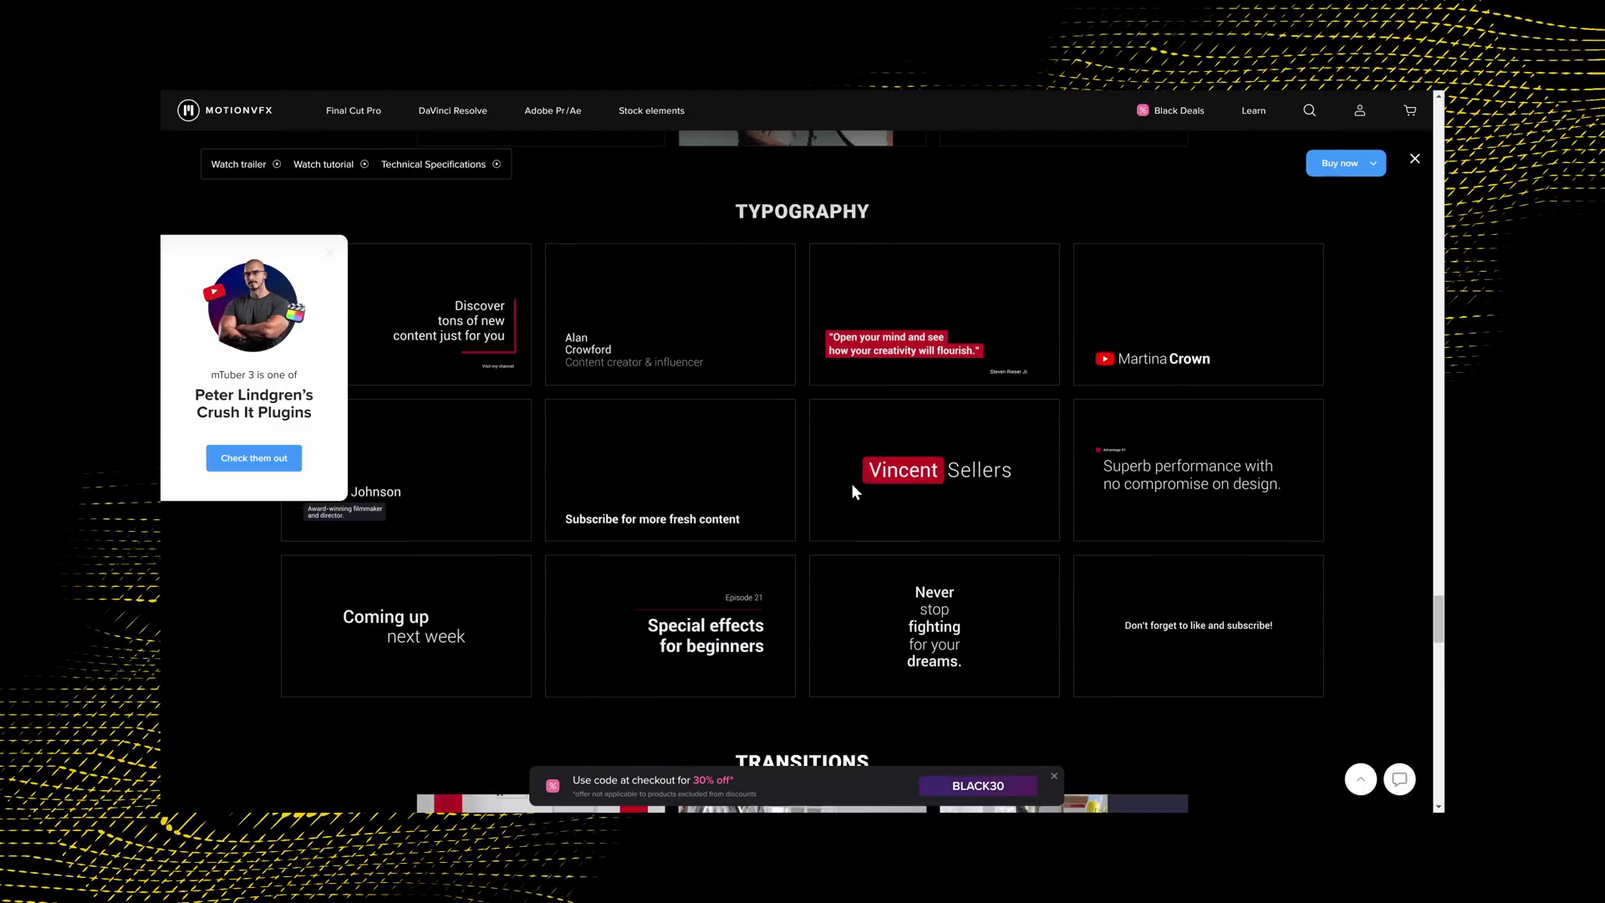
{"action": "scroll", "coordinate": [850, 489], "scroll_direction": "down", "scroll_amount": 4}
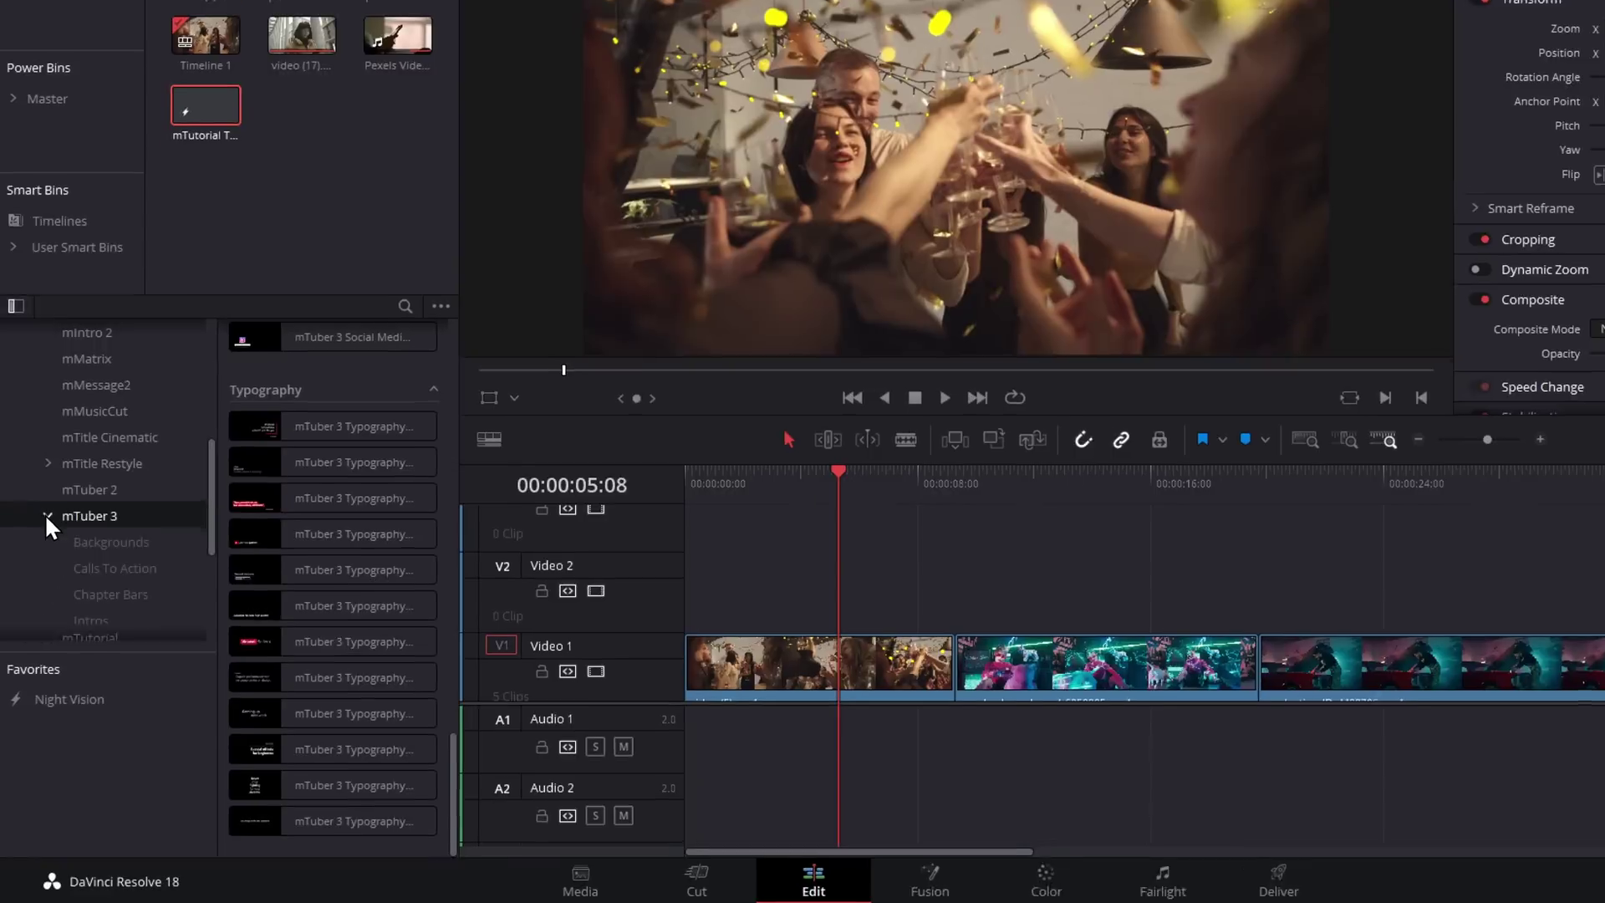
Step: Drag mTuber 3 Intro 04 from Titles > mTuber 3 > Intros onto Video 2 and play it to the logo reveal
{"action": "left_click", "coordinate": [40, 568]}
{"action": "scroll", "coordinate": [48, 502], "scroll_direction": "down", "scroll_amount": 2}
{"action": "left_click", "coordinate": [94, 467]}
{"action": "left_click_drag", "start_coordinate": [269, 466], "coordinate": [757, 555]}
{"action": "left_click", "coordinate": [755, 461]}
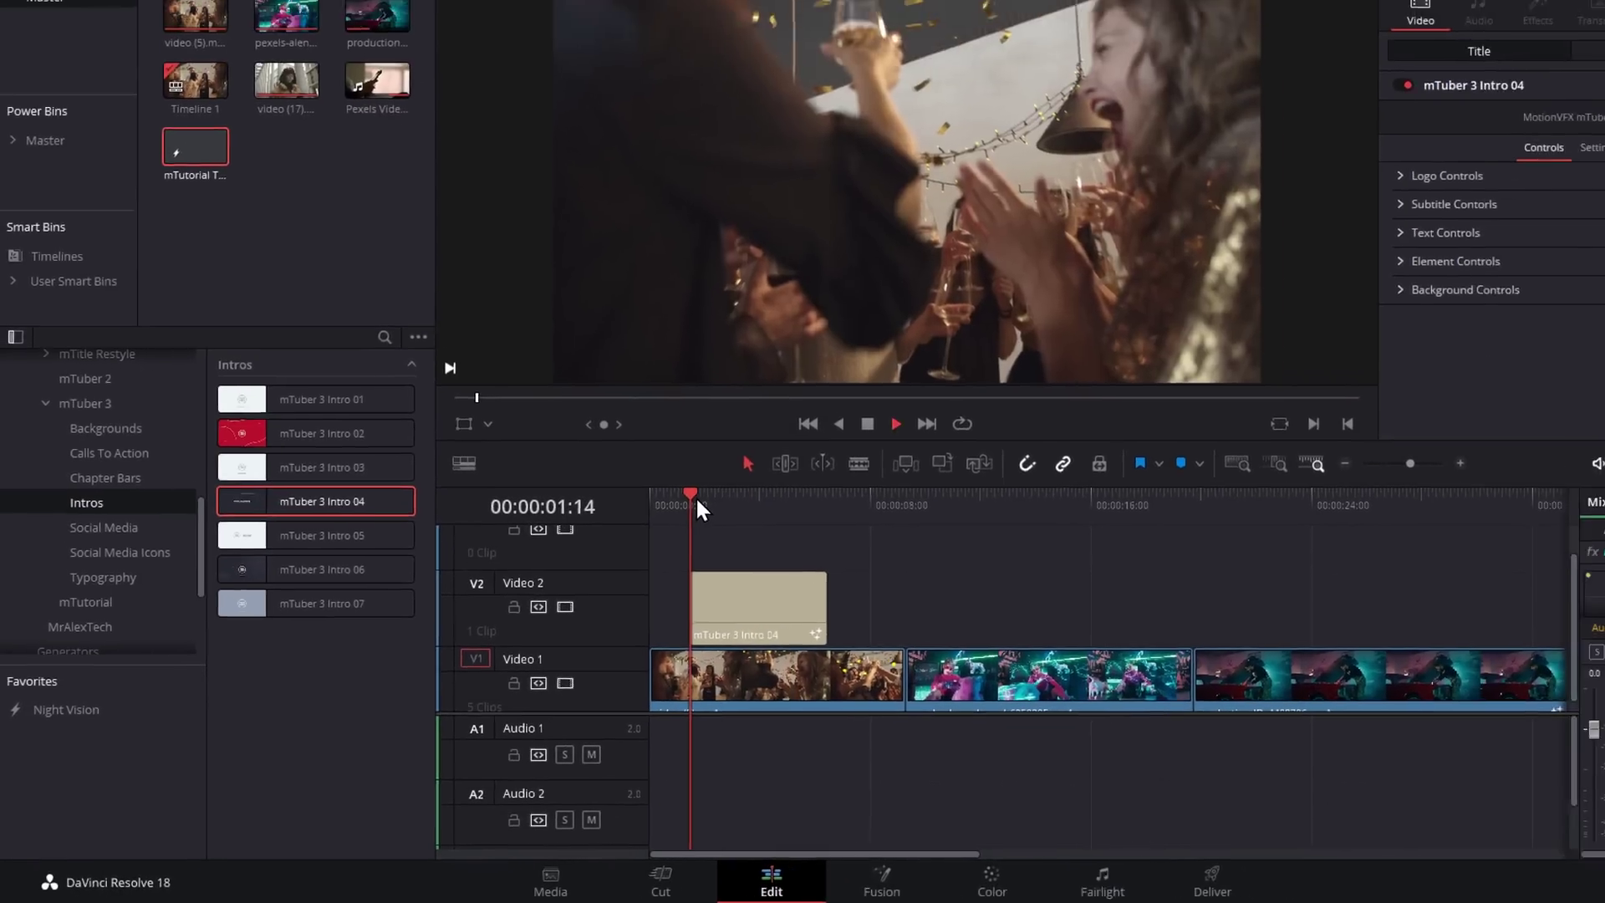
{"action": "key", "text": "space"}
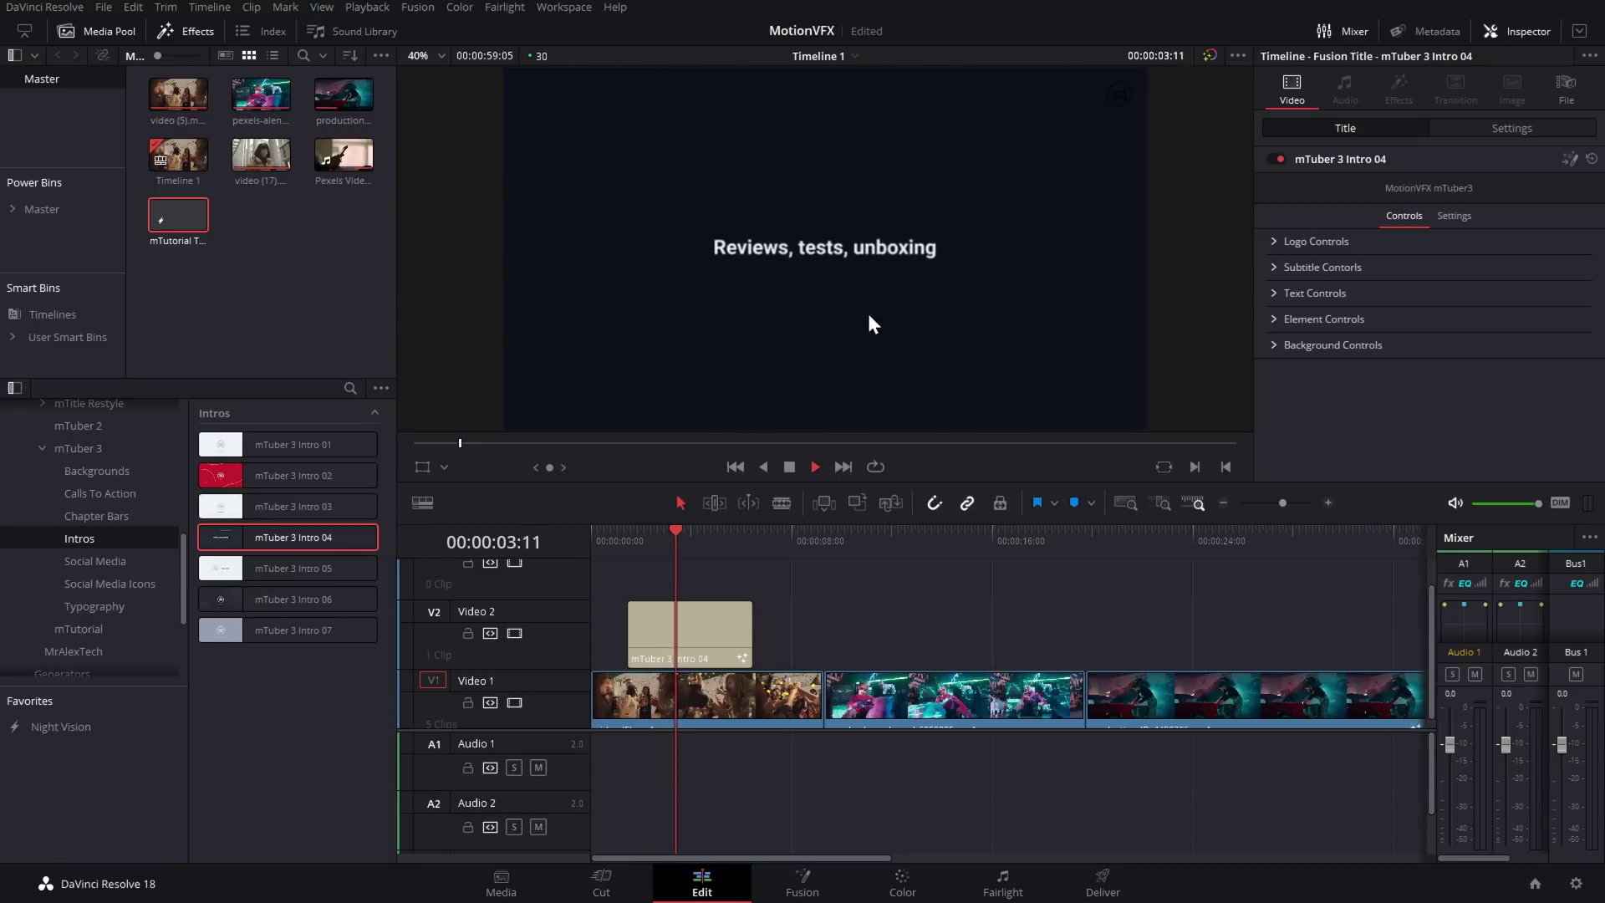
{"action": "key", "text": "space"}
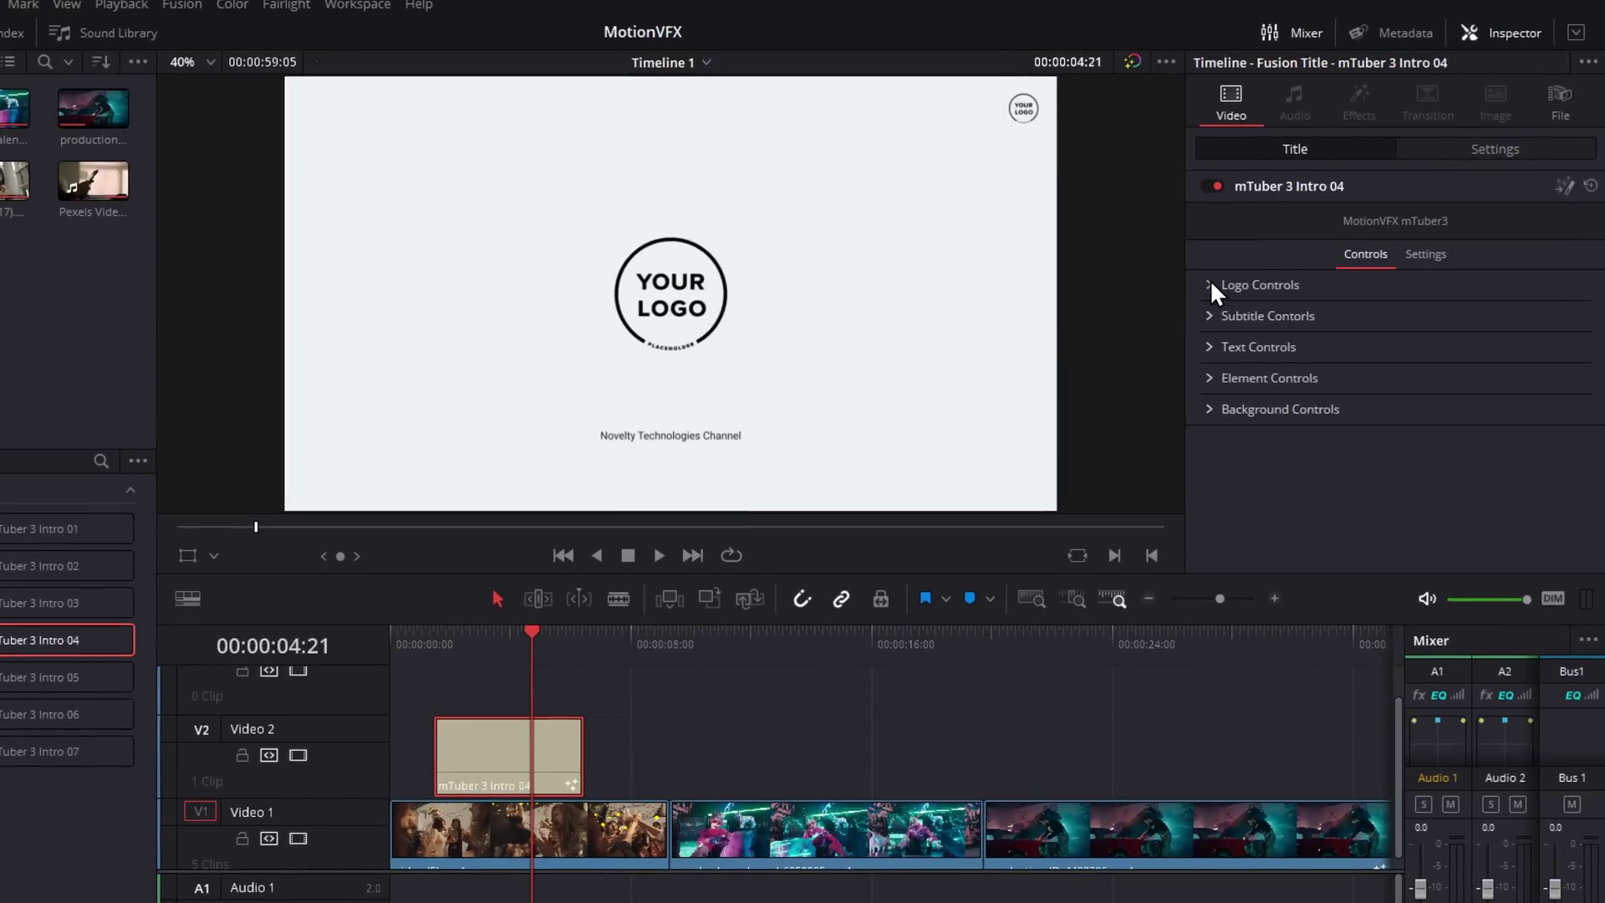
Step: Set Intro Type to Text, enter the channel name in the text field, then switch Intro Type back to Logo
{"action": "left_click", "coordinate": [1212, 285]}
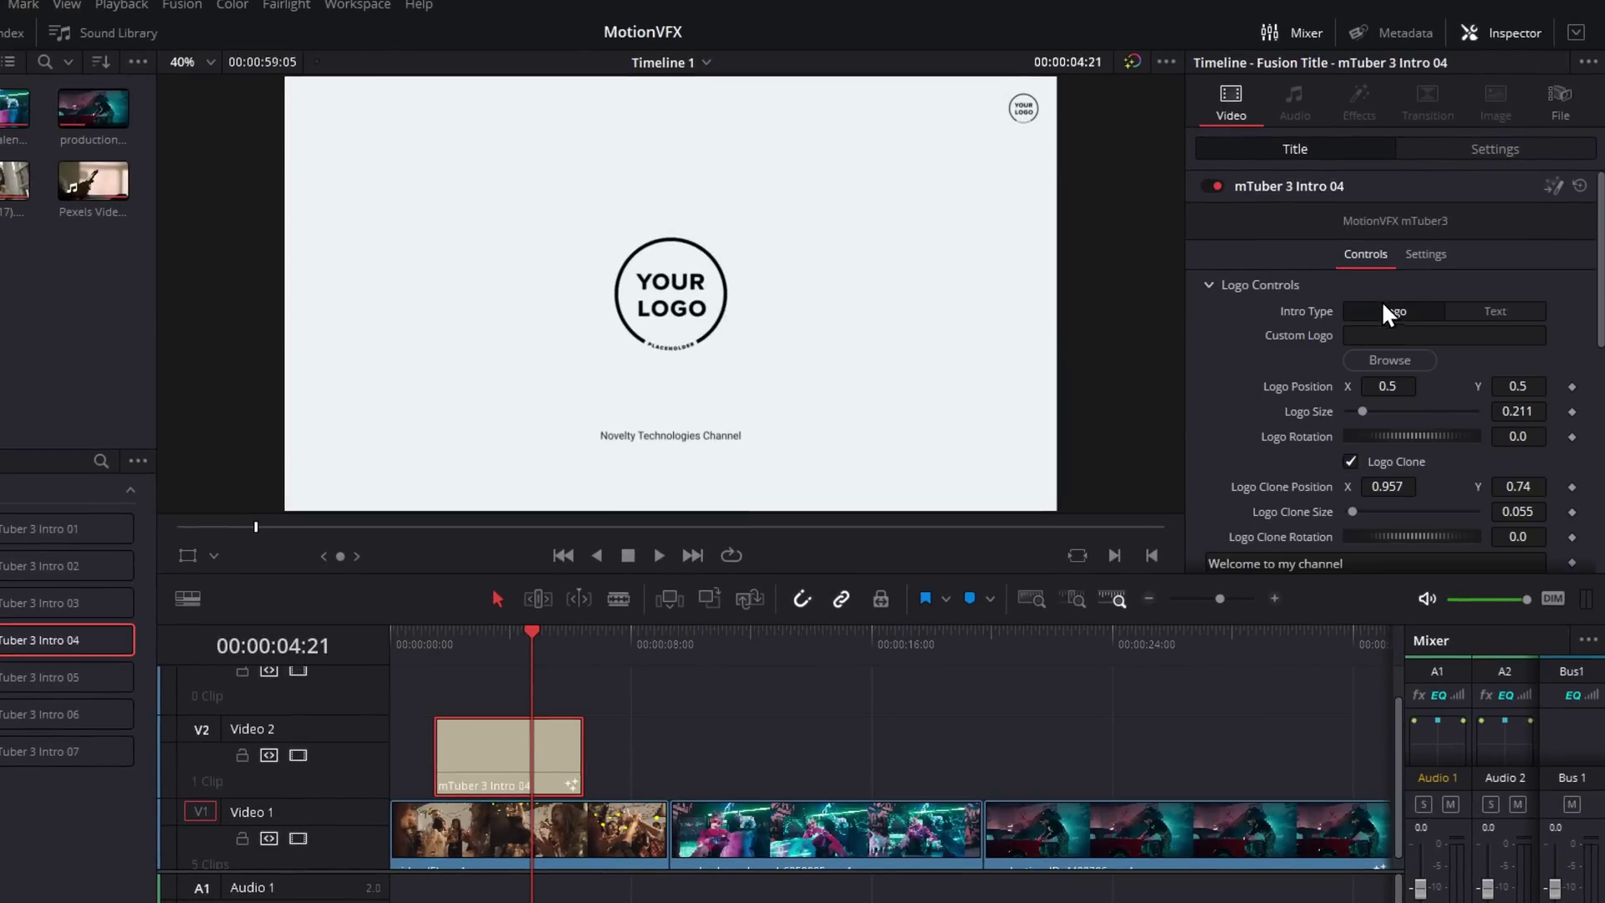
{"action": "left_click", "coordinate": [1495, 311]}
{"action": "scroll", "coordinate": [1363, 423], "scroll_direction": "down", "scroll_amount": 1}
{"action": "left_click", "coordinate": [1292, 501]}
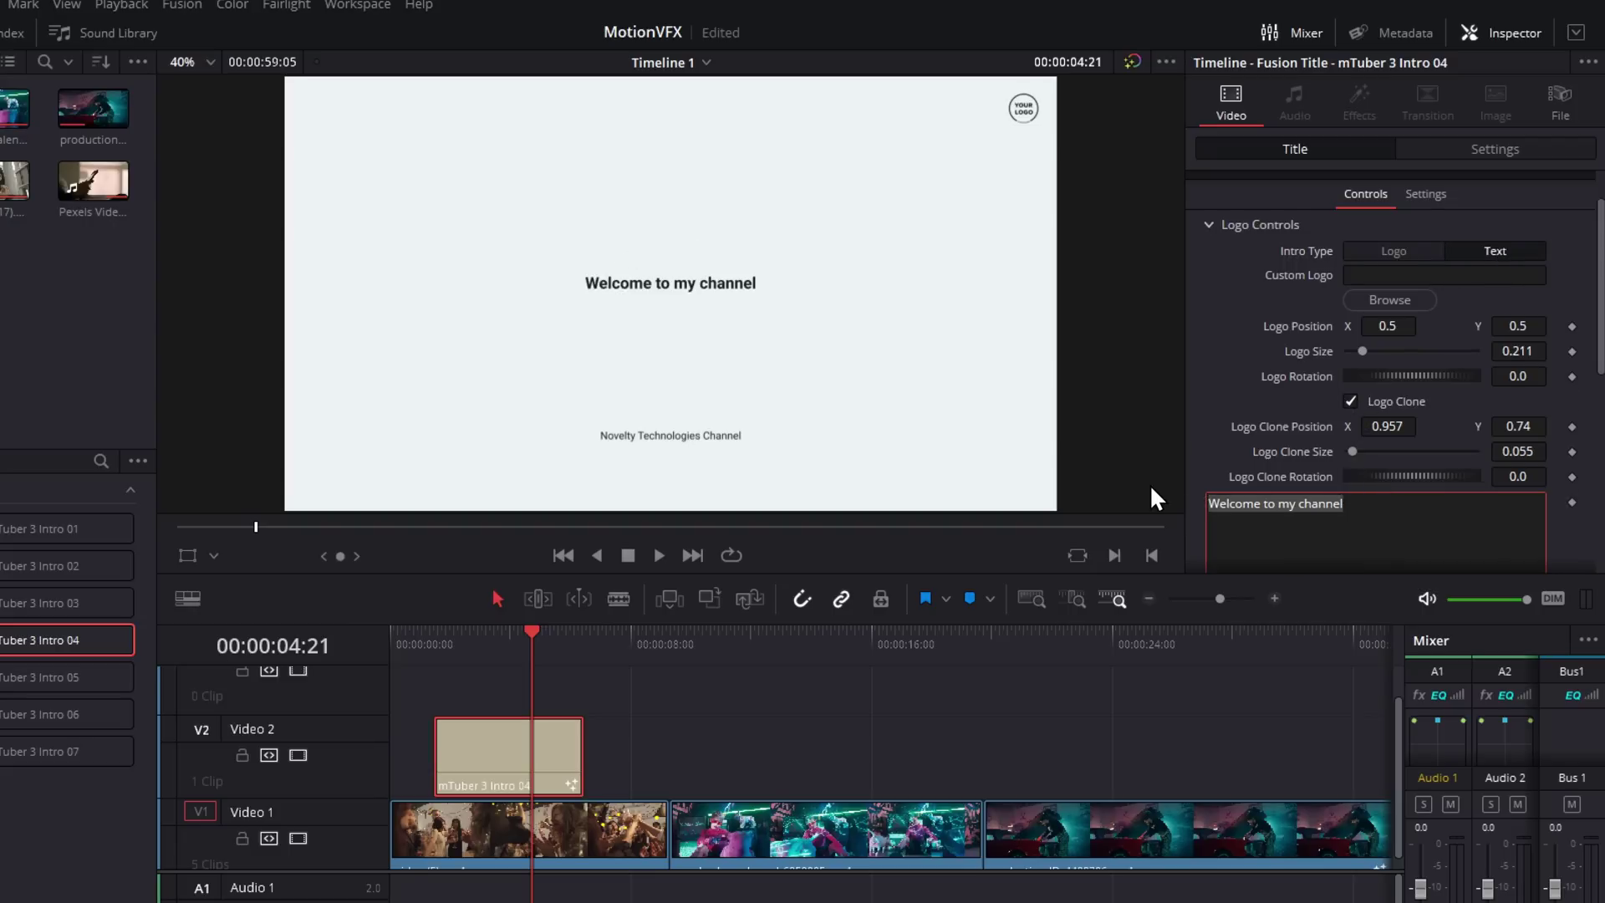
{"action": "type", "text": "MrAlexTec"}
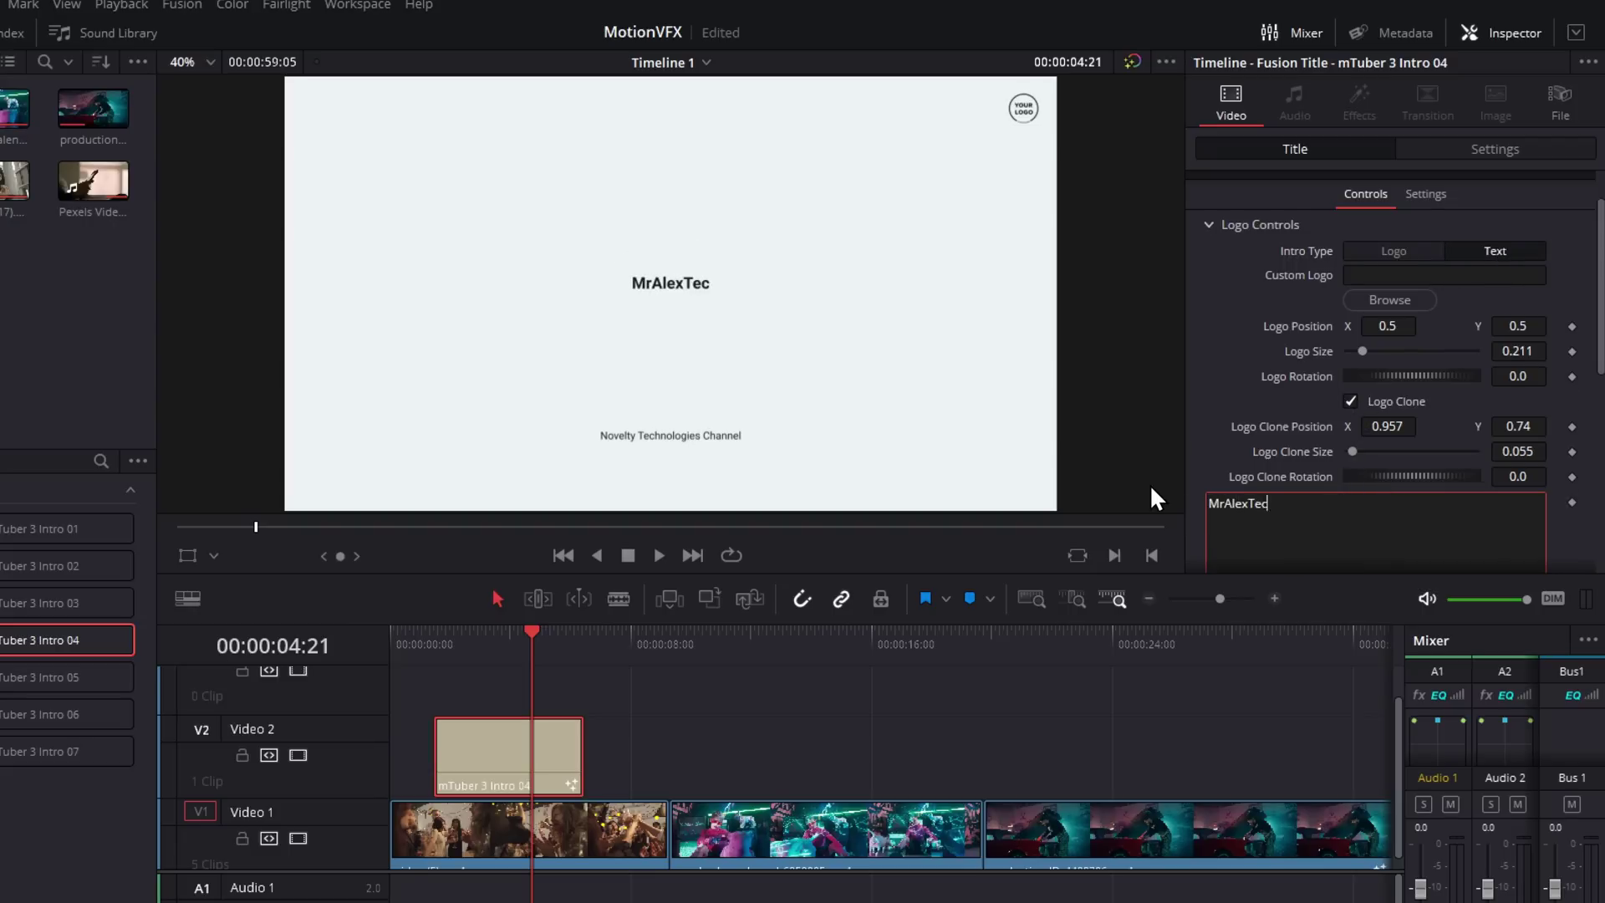
{"action": "type", "text": "h"}
{"action": "scroll", "coordinate": [1287, 518], "scroll_direction": "up", "scroll_amount": 1}
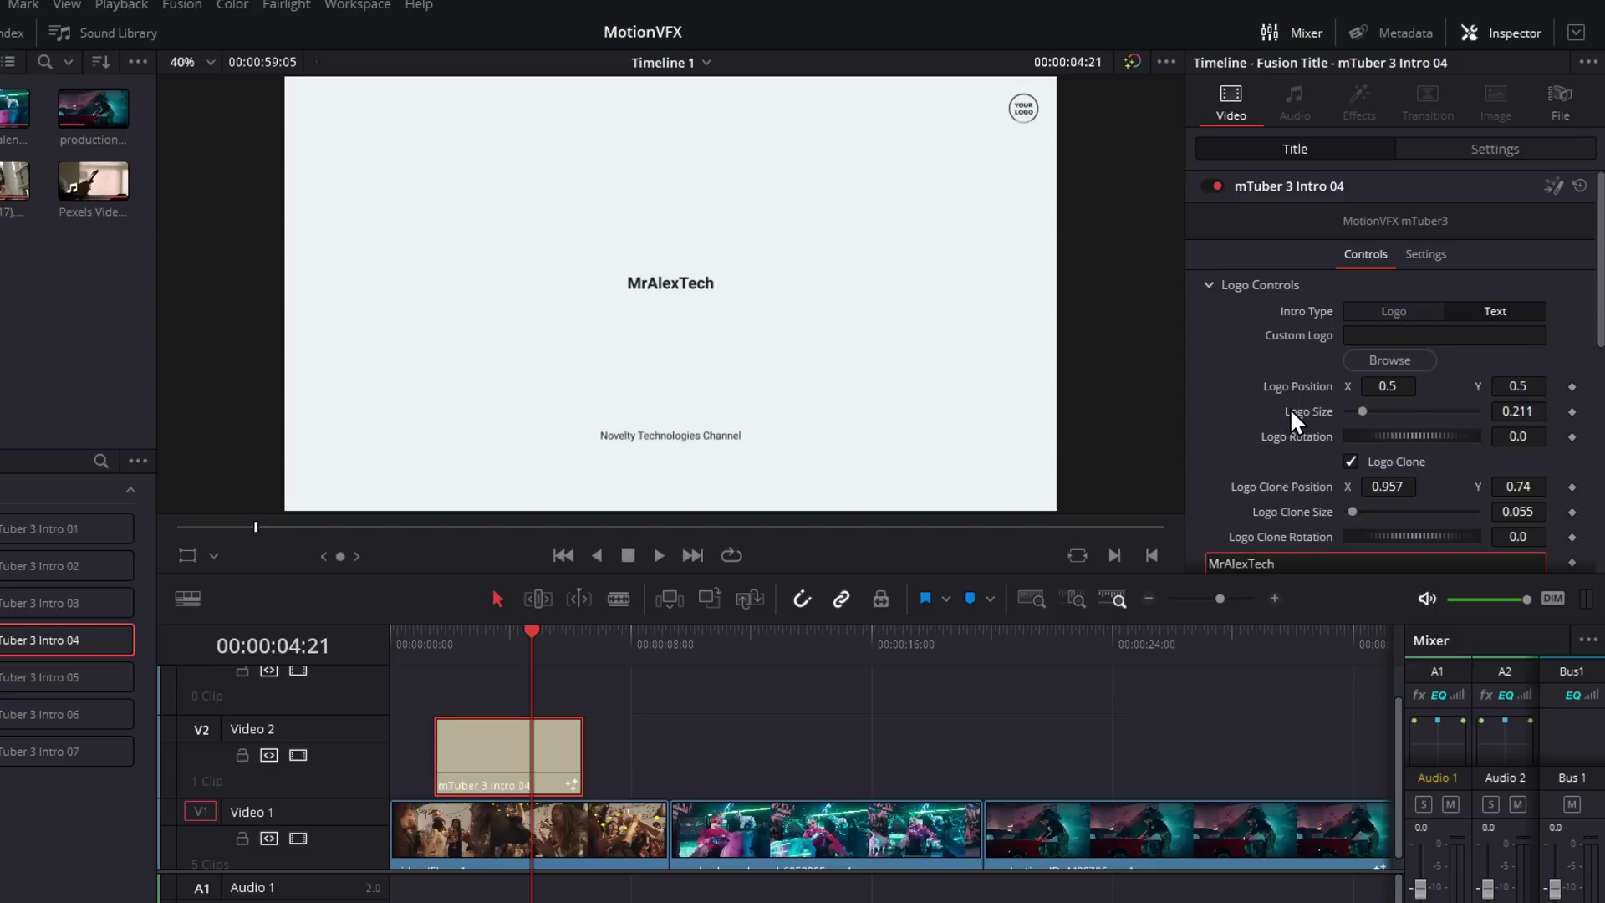
{"action": "left_click", "coordinate": [1378, 313]}
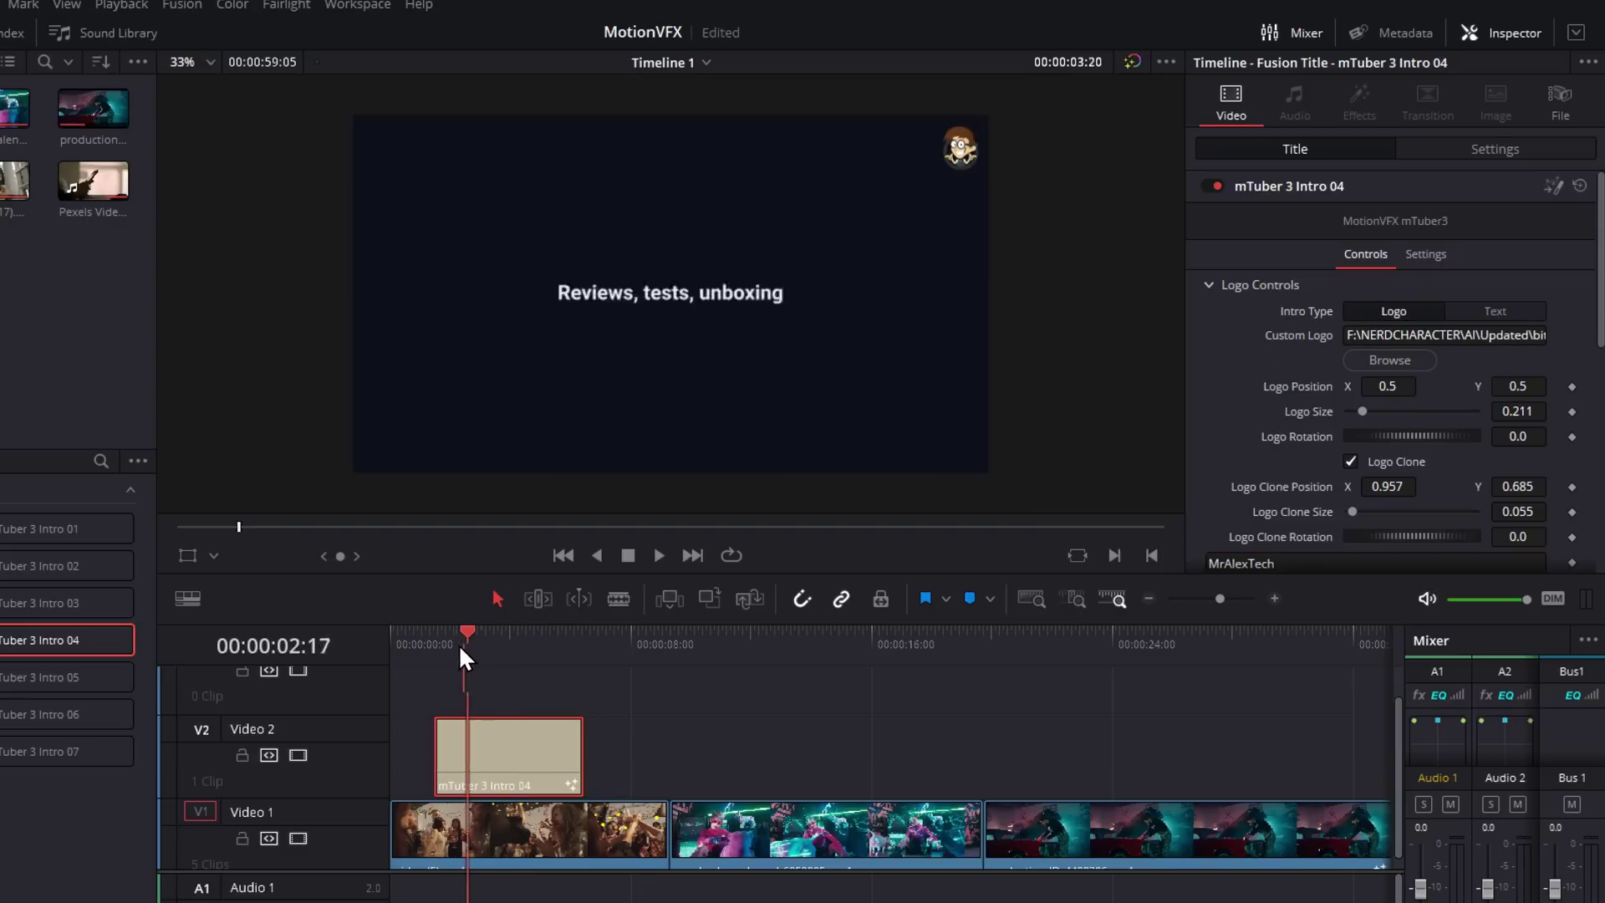
Step: Load the cartoon character image as Custom Logo, set Logo Size 0.19, reset Position X to 0.5, and replay
{"action": "left_click", "coordinate": [443, 637]}
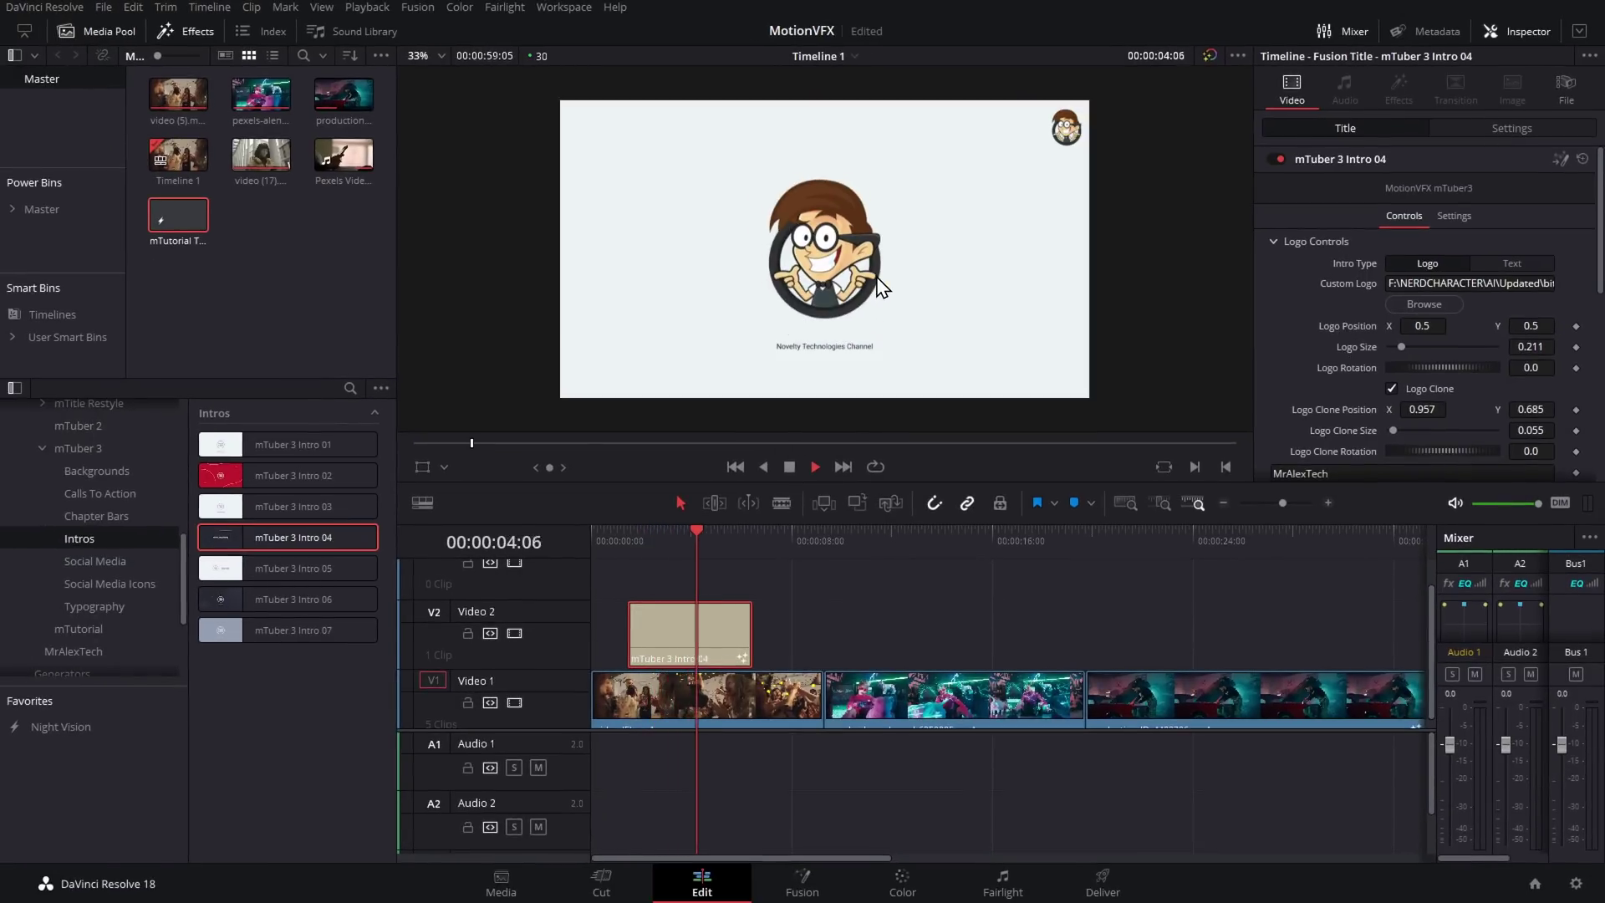
{"action": "key", "text": "space"}
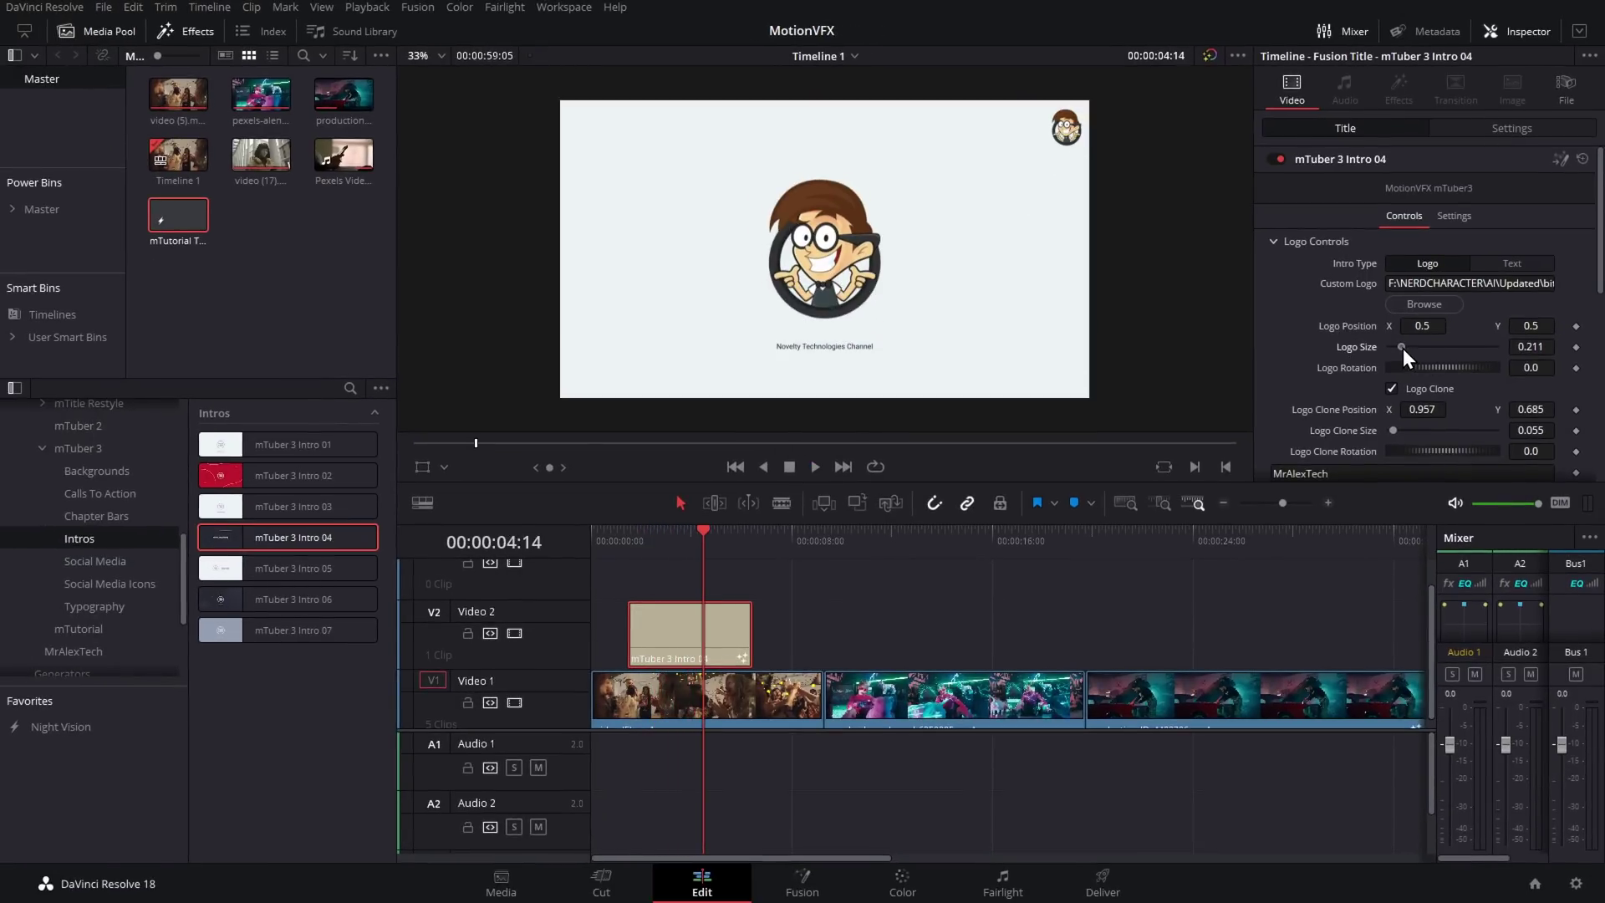
{"action": "left_click_drag", "start_coordinate": [1403, 348], "coordinate": [1431, 326]}
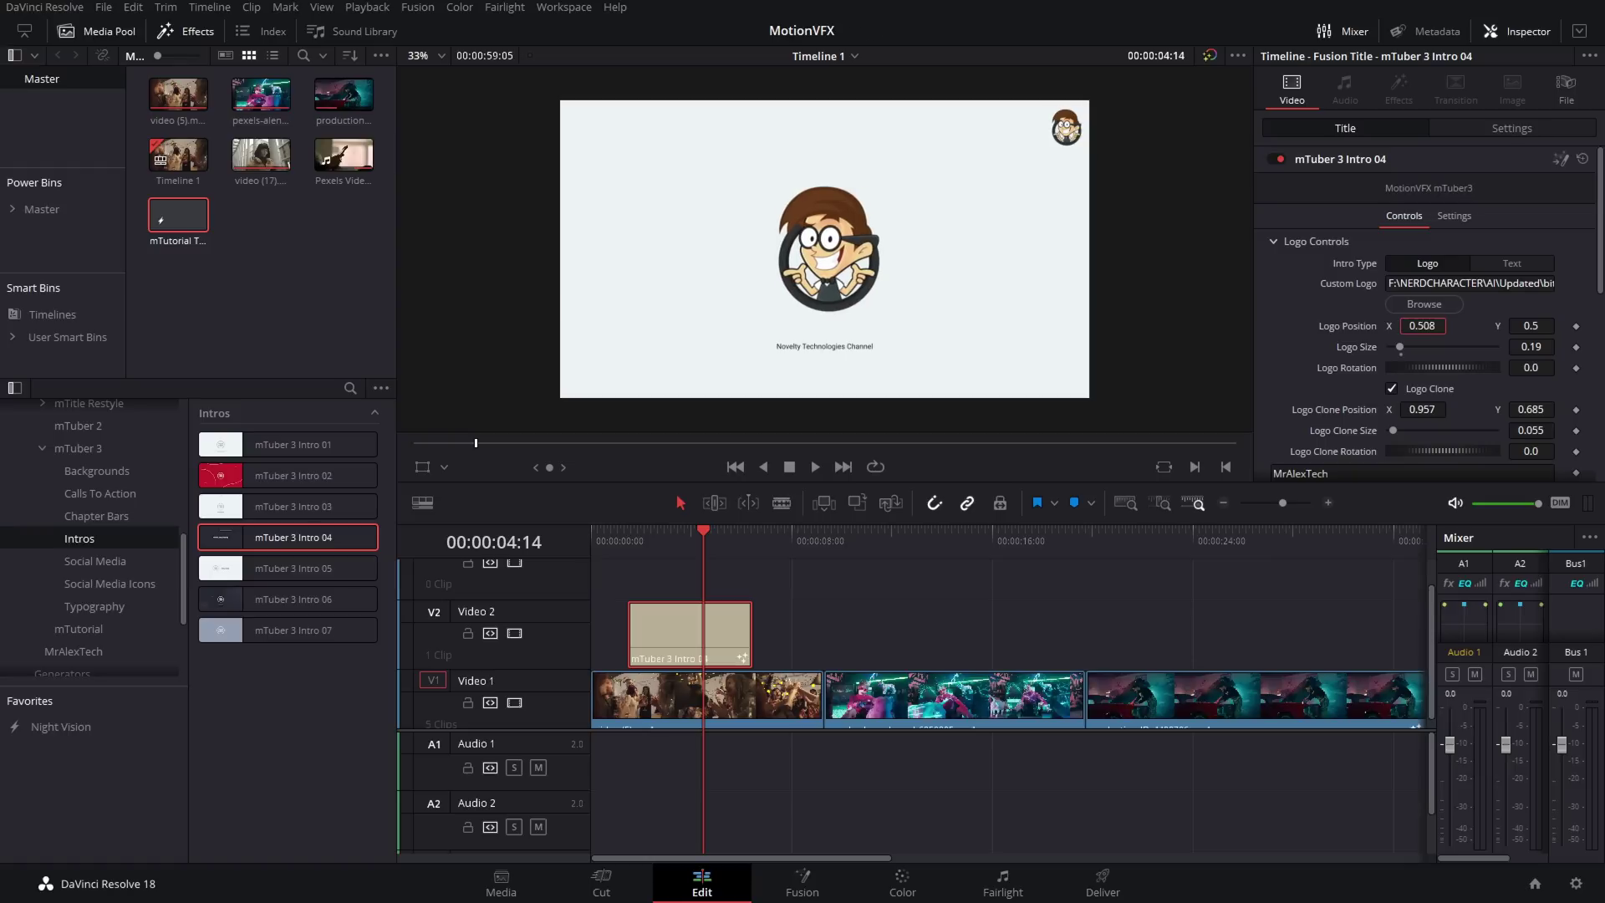
{"action": "double_click", "coordinate": [1361, 327]}
{"action": "left_click_drag", "start_coordinate": [704, 539], "coordinate": [686, 540]}
{"action": "key", "text": "space"}
{"action": "key", "text": "space"}
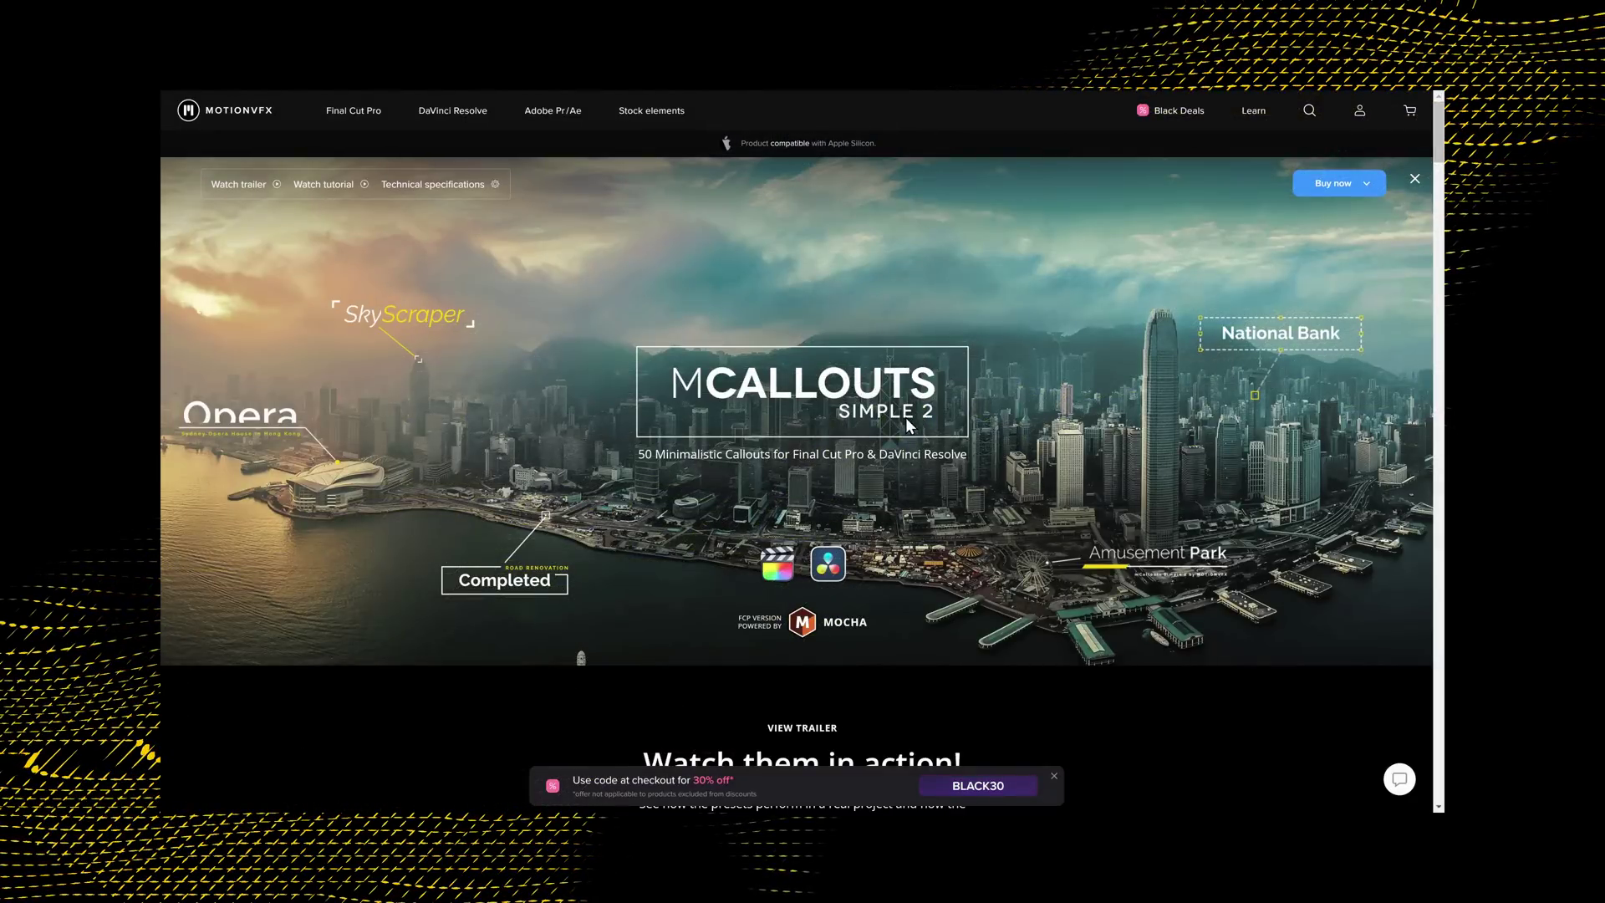
Step: Scroll down through the grid of mCallouts Simple 2 callout previews on the MotionVFX page
{"action": "scroll", "coordinate": [804, 395], "scroll_direction": "down", "scroll_amount": 15}
{"action": "double_click", "coordinate": [814, 372]}
{"action": "left_click", "coordinate": [777, 410]}
{"action": "scroll", "coordinate": [789, 409], "scroll_direction": "down", "scroll_amount": 3}
{"action": "scroll", "coordinate": [781, 425], "scroll_direction": "down", "scroll_amount": 3}
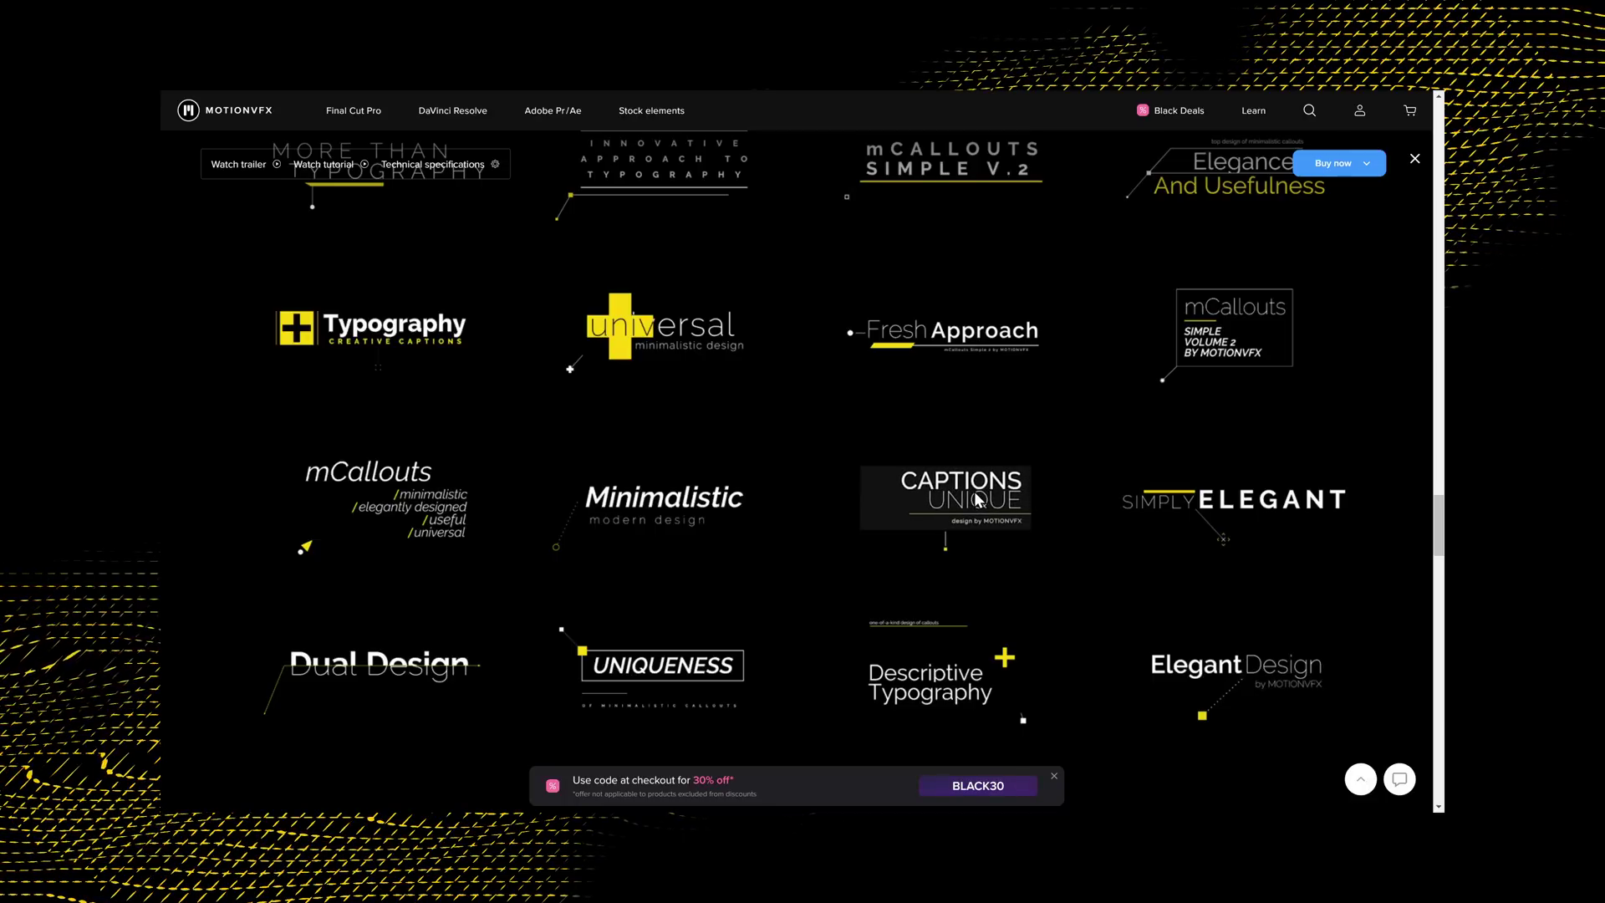
{"action": "scroll", "coordinate": [384, 512], "scroll_direction": "down", "scroll_amount": 3}
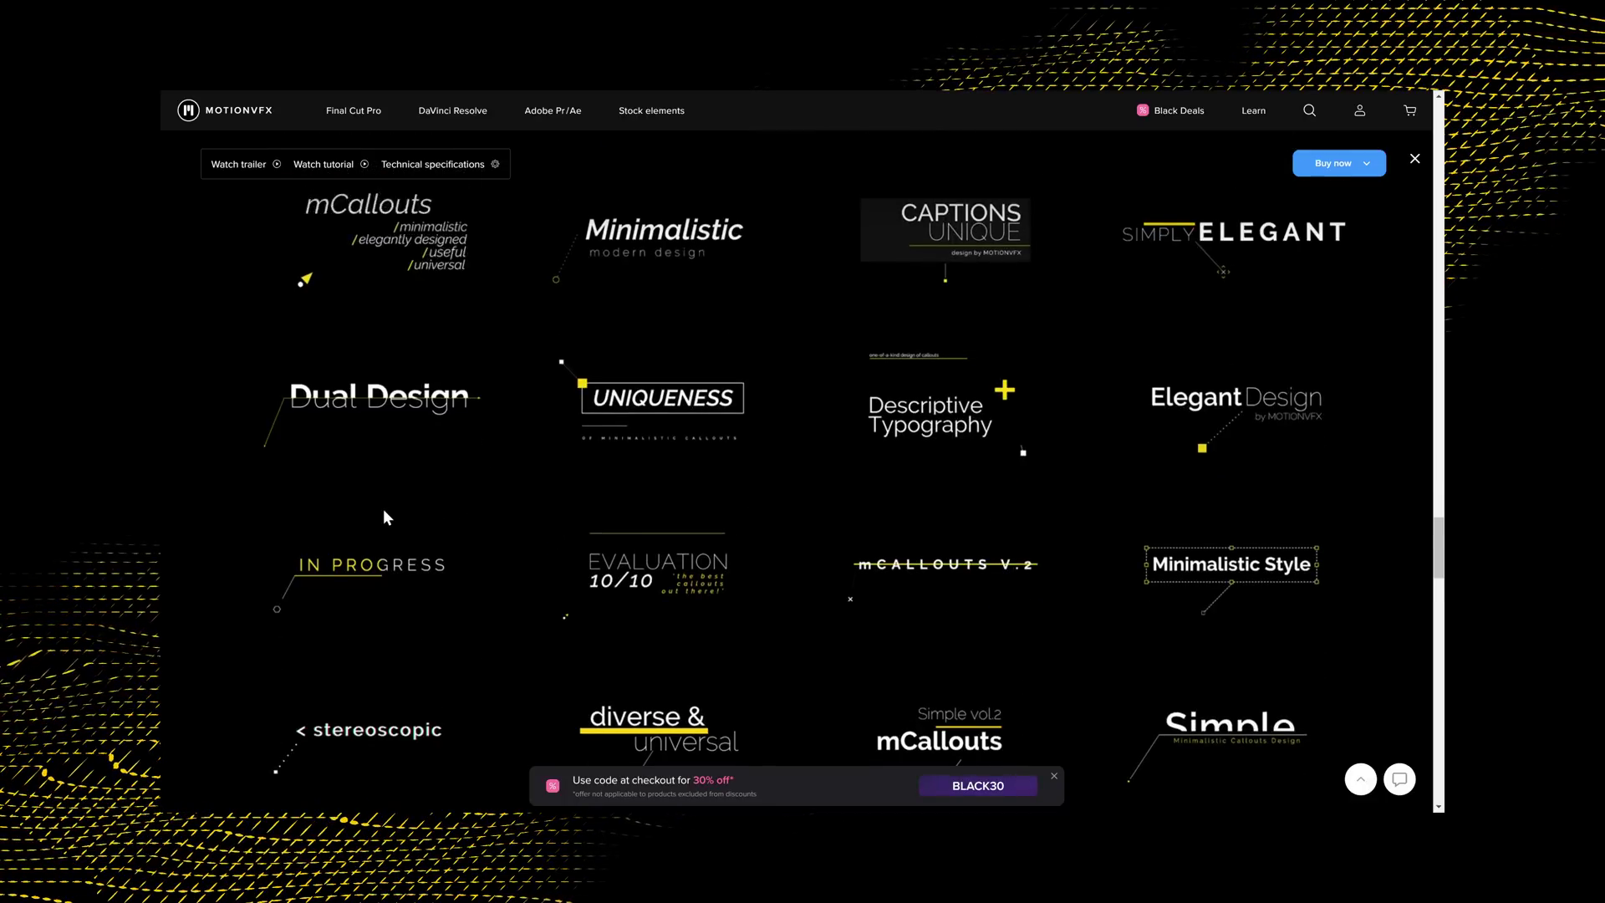
{"action": "scroll", "coordinate": [383, 509], "scroll_direction": "down", "scroll_amount": 2}
{"action": "scroll", "coordinate": [382, 508], "scroll_direction": "down", "scroll_amount": 2}
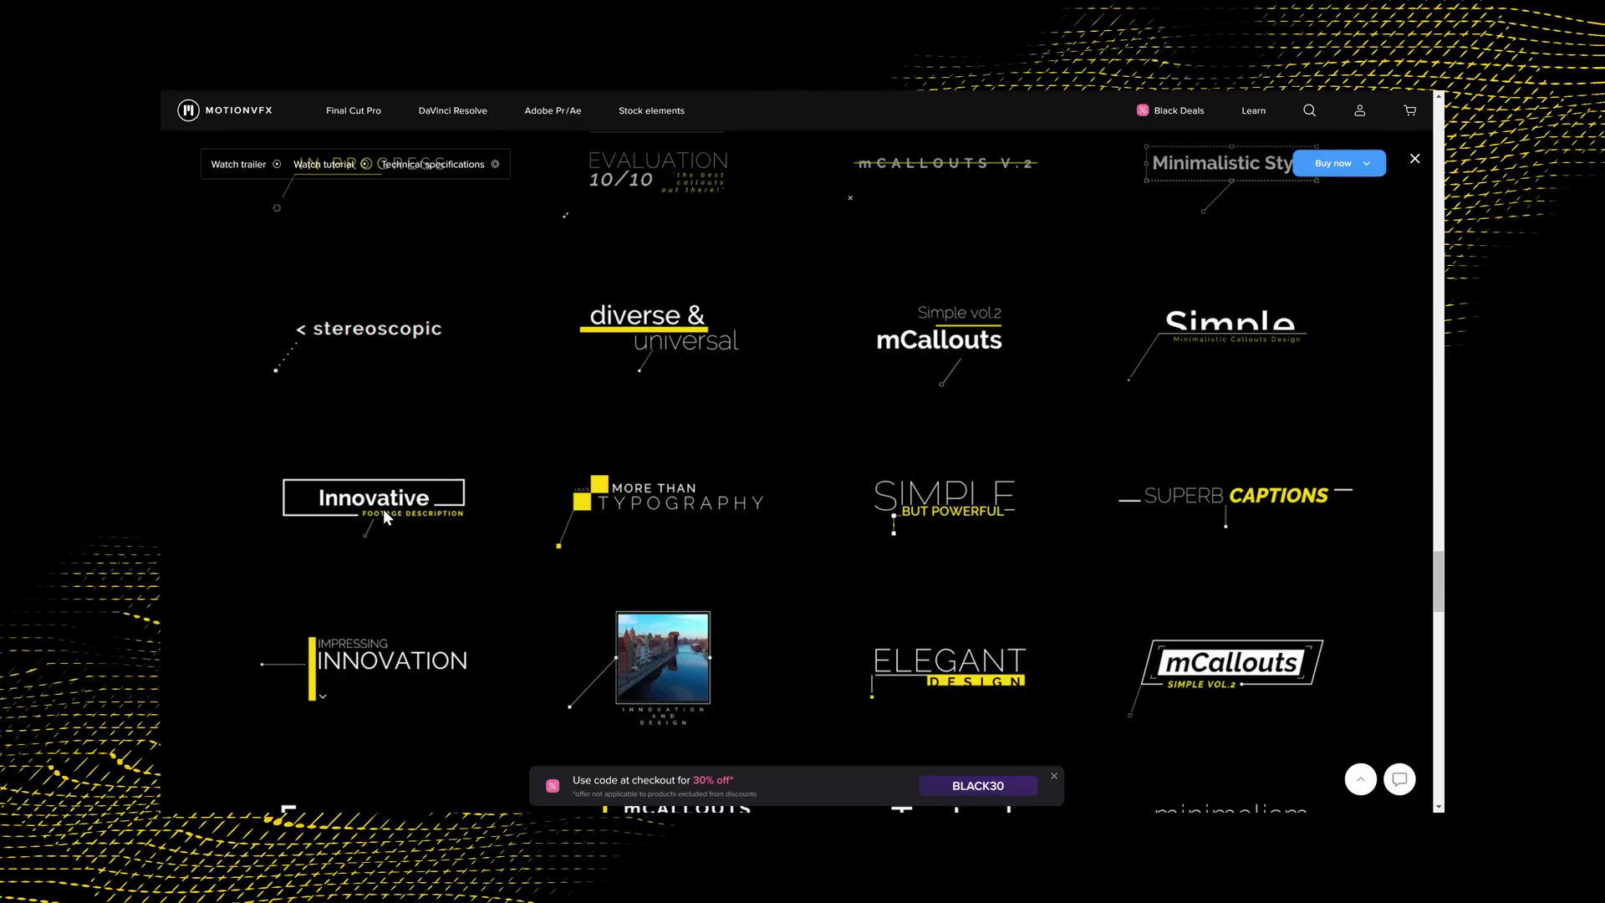
{"action": "scroll", "coordinate": [383, 508], "scroll_direction": "down", "scroll_amount": 1}
{"action": "scroll", "coordinate": [383, 509], "scroll_direction": "down", "scroll_amount": 2}
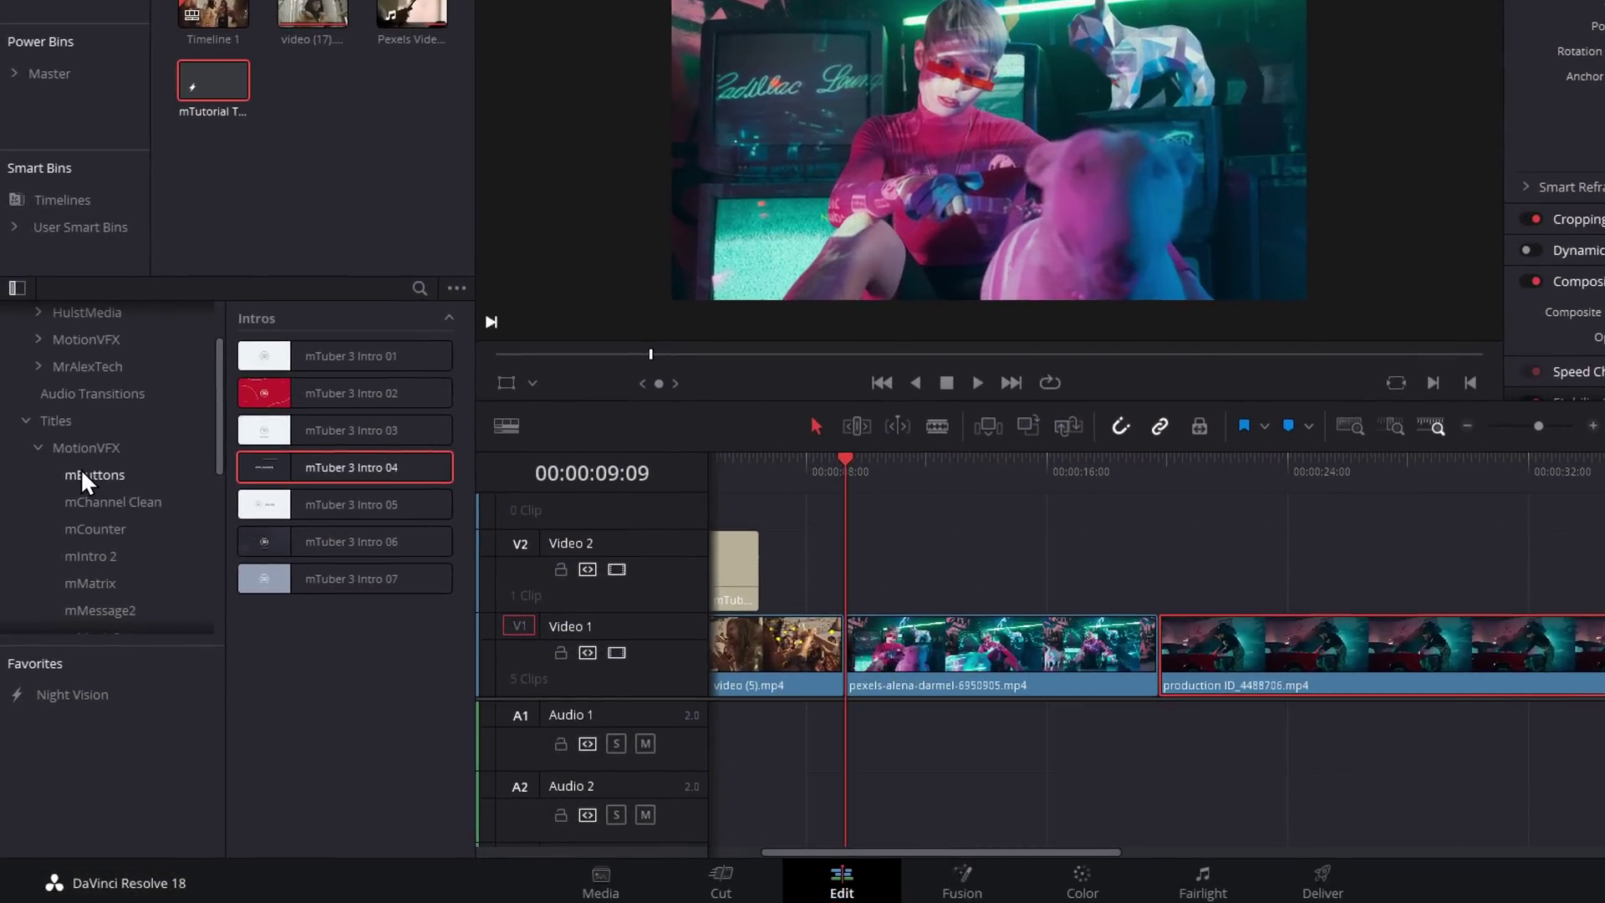
Step: Put an Adjustment Clip on Video 2 above the second clip
{"action": "scroll", "coordinate": [69, 539], "scroll_direction": "down", "scroll_amount": 2}
{"action": "scroll", "coordinate": [83, 474], "scroll_direction": "down", "scroll_amount": 5}
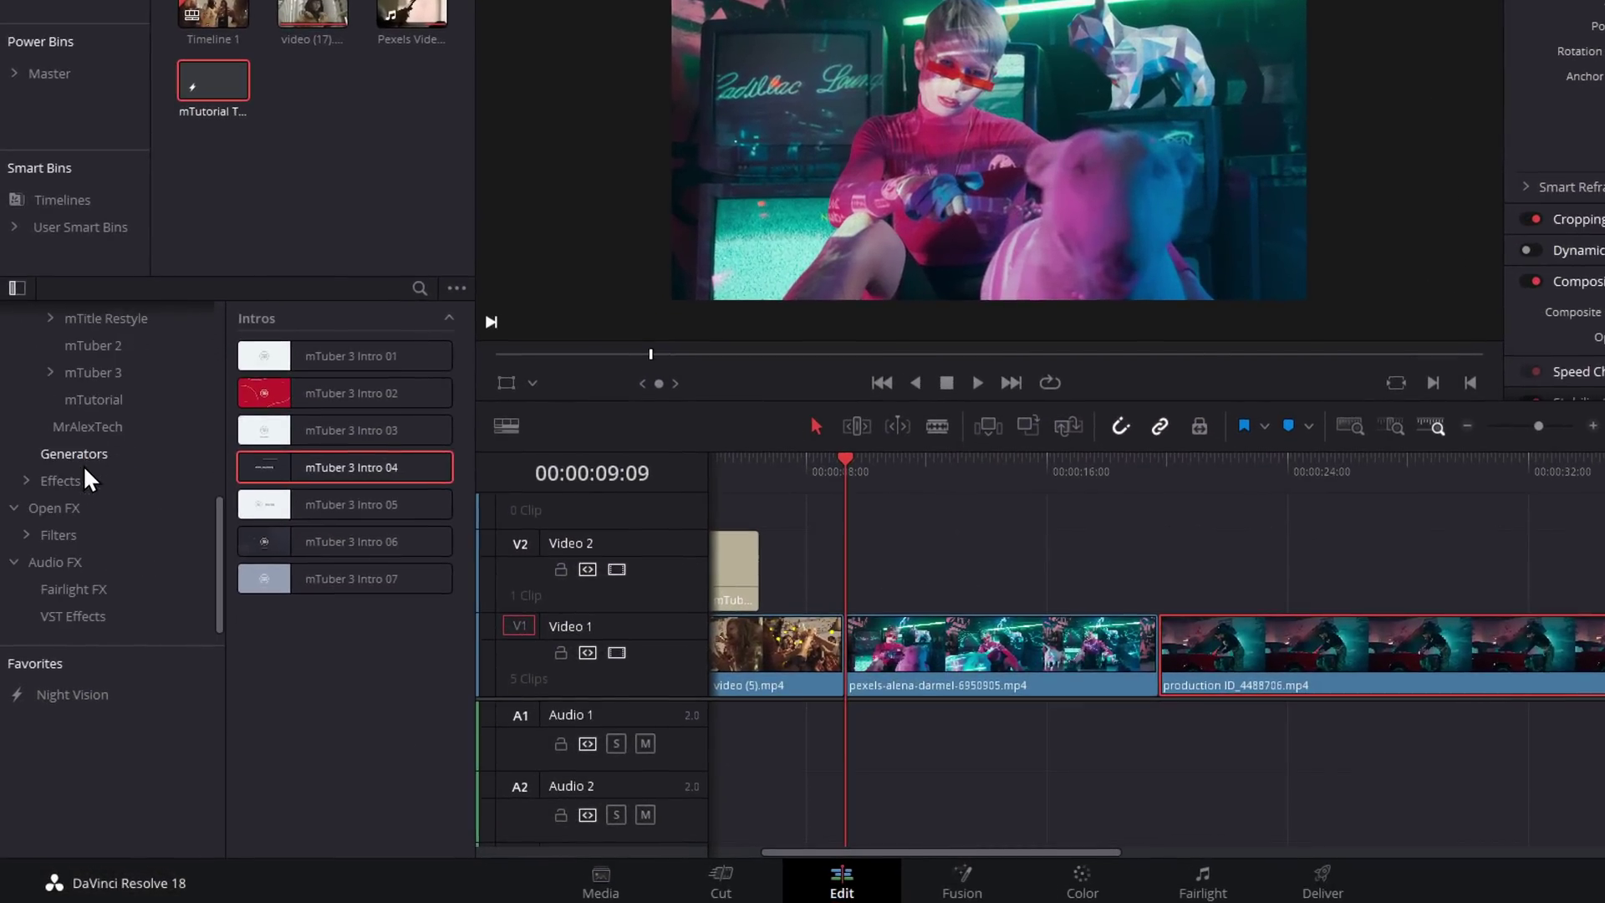
{"action": "left_click", "coordinate": [34, 478]}
{"action": "left_click", "coordinate": [39, 532]}
{"action": "scroll", "coordinate": [138, 515], "scroll_direction": "down", "scroll_amount": 3}
{"action": "left_click", "coordinate": [88, 489]}
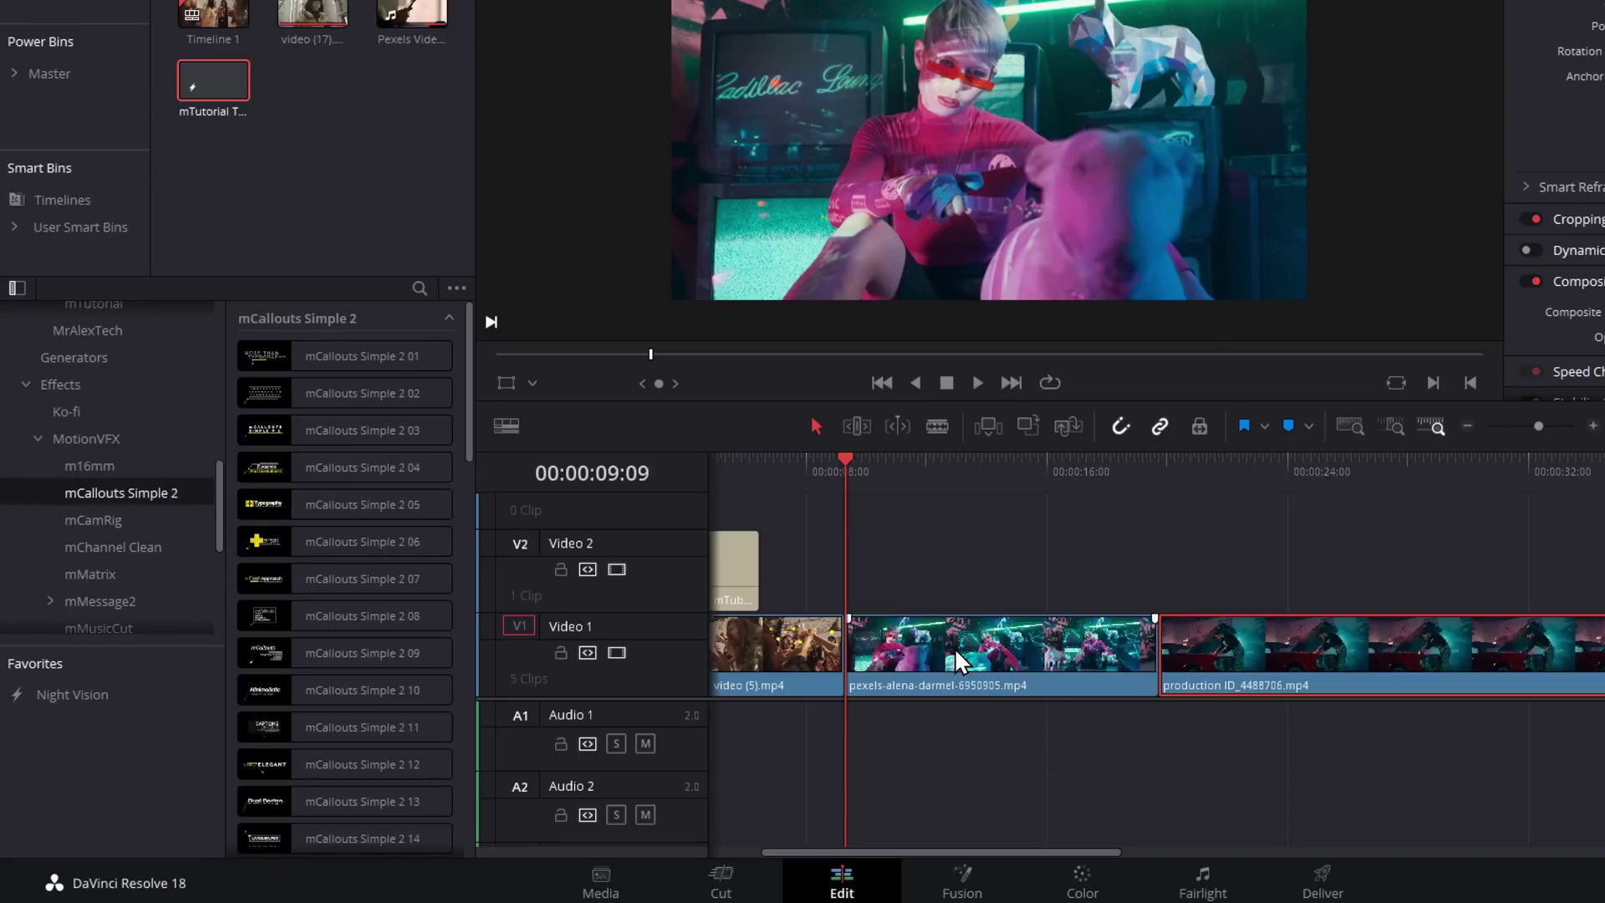
{"action": "left_click", "coordinate": [73, 388]}
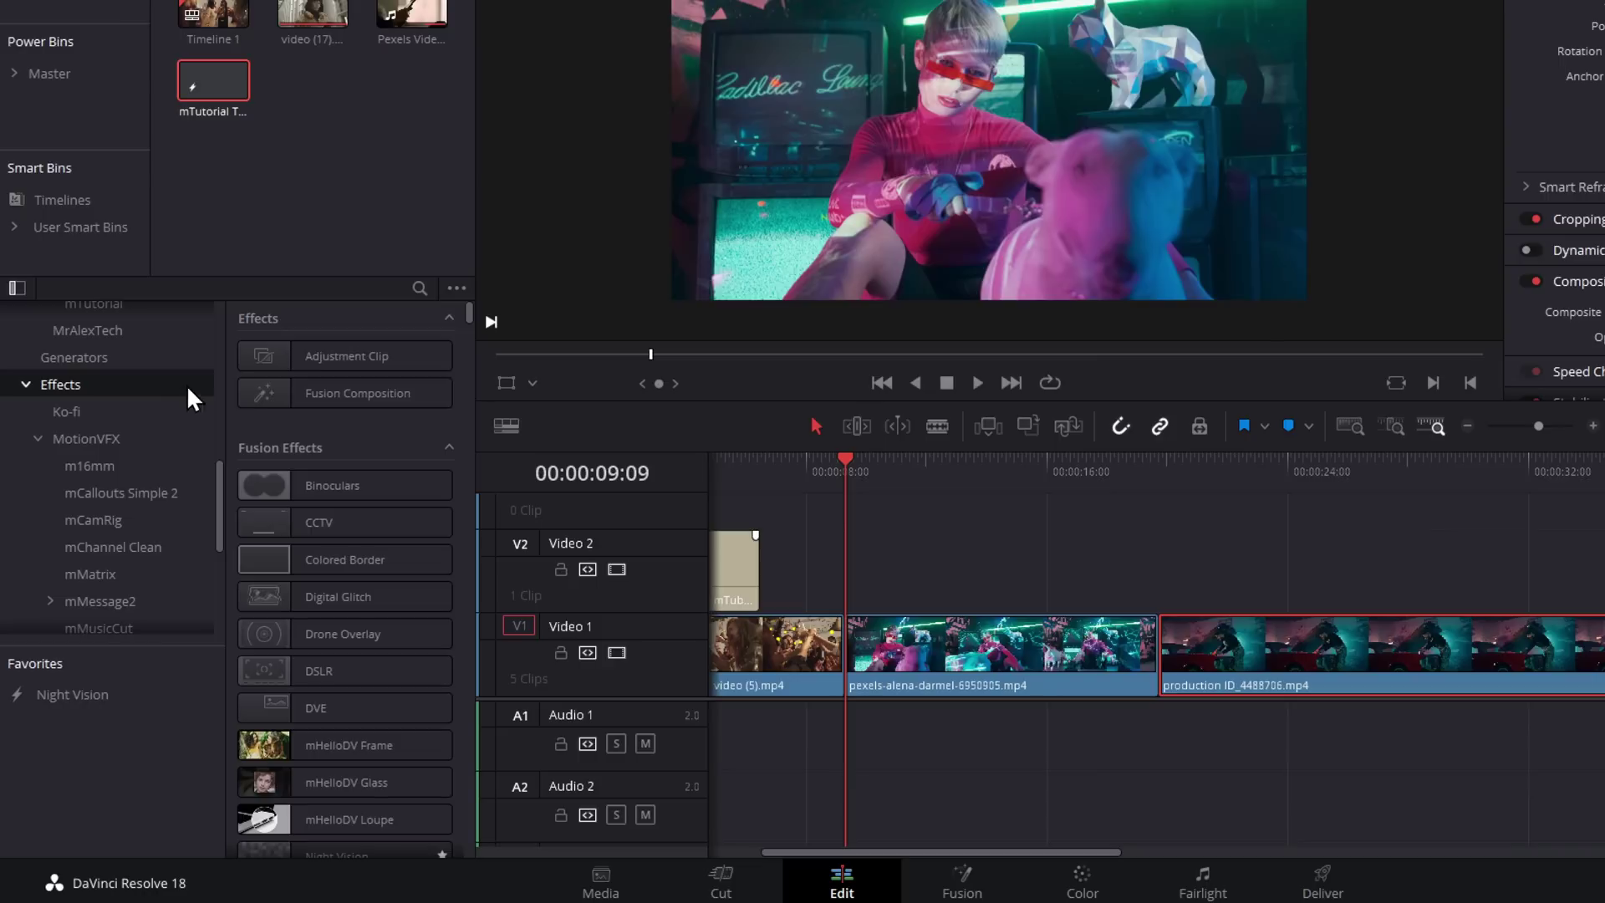
{"action": "left_click_drag", "start_coordinate": [311, 358], "coordinate": [848, 547]}
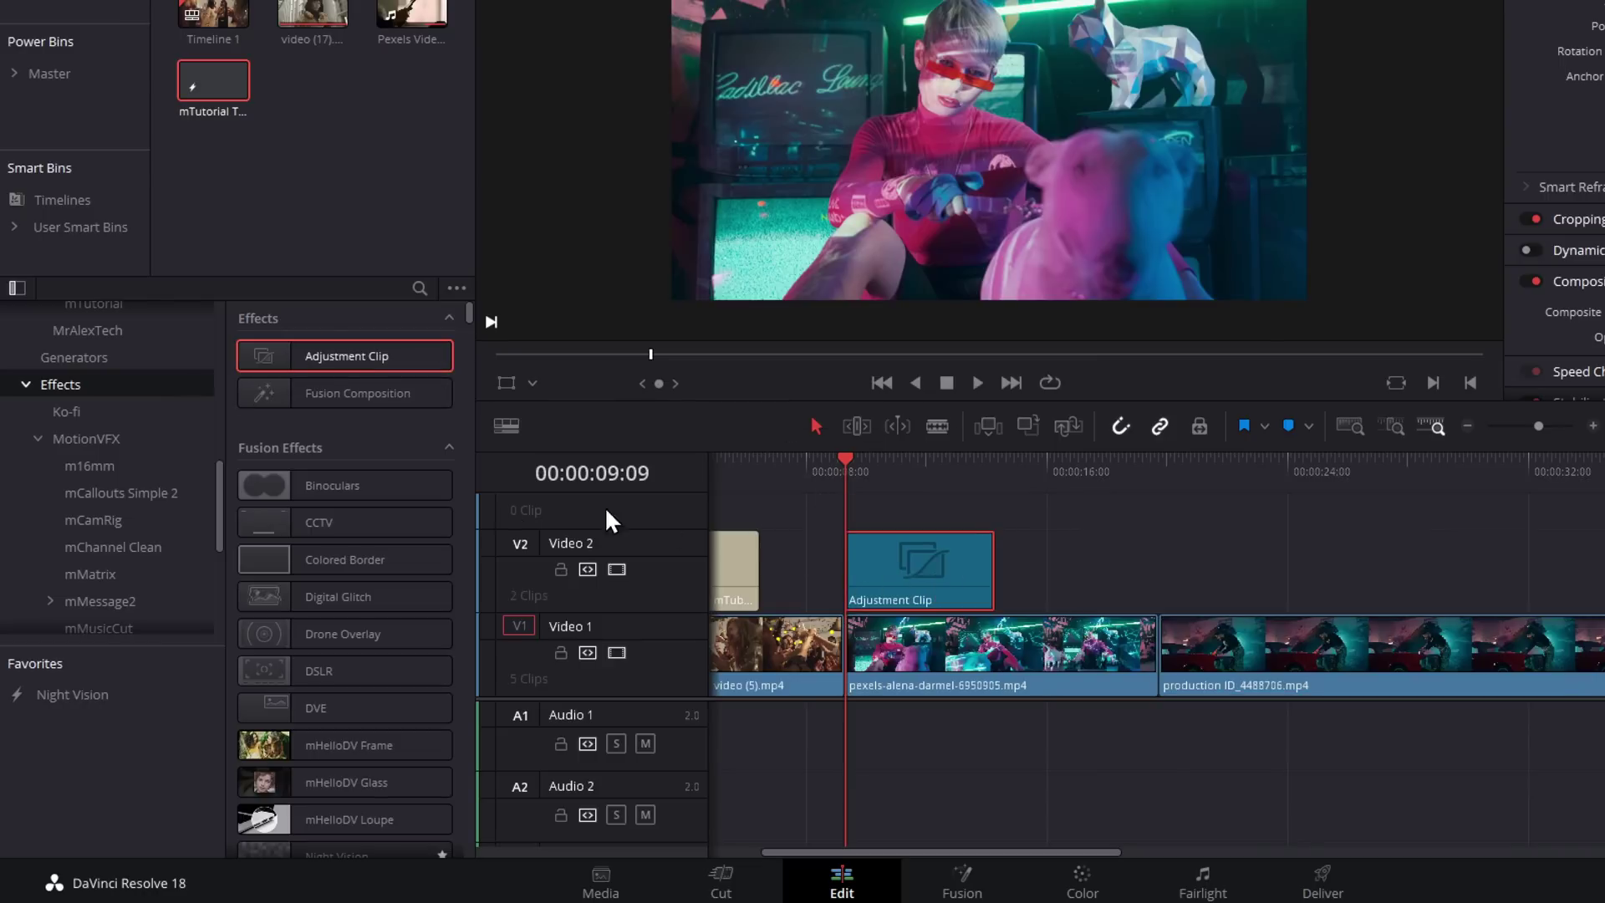
Step: Apply the mCallouts Simple 2 30 title to the Adjustment Clip
{"action": "left_click", "coordinate": [117, 493]}
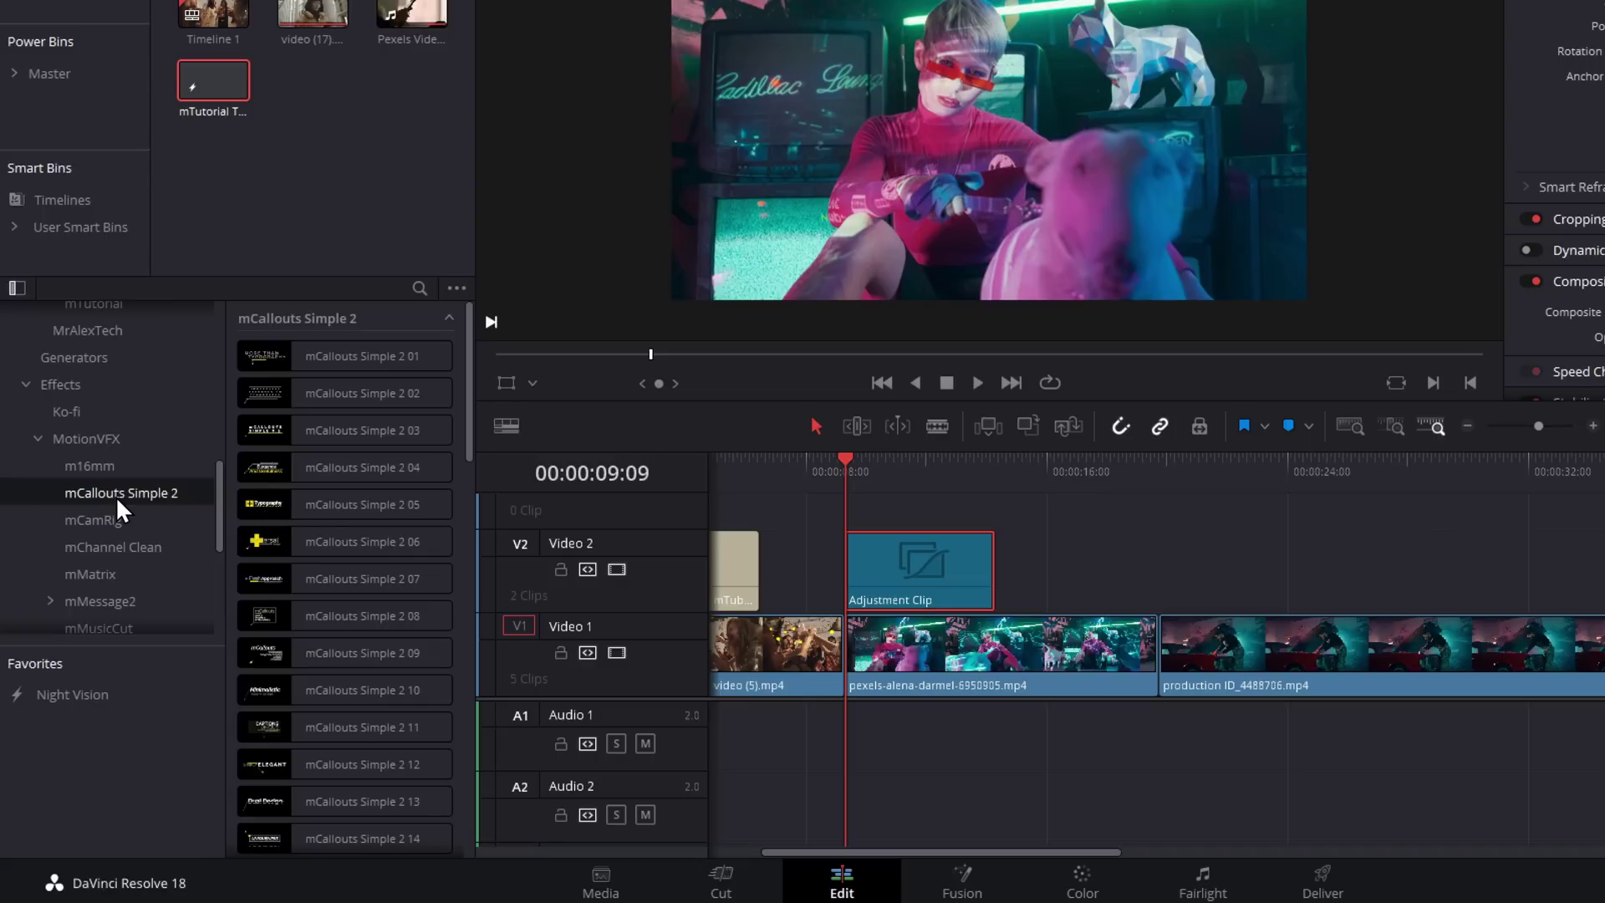
{"action": "scroll", "coordinate": [318, 530], "scroll_direction": "down", "scroll_amount": 5}
{"action": "scroll", "coordinate": [324, 535], "scroll_direction": "down", "scroll_amount": 3}
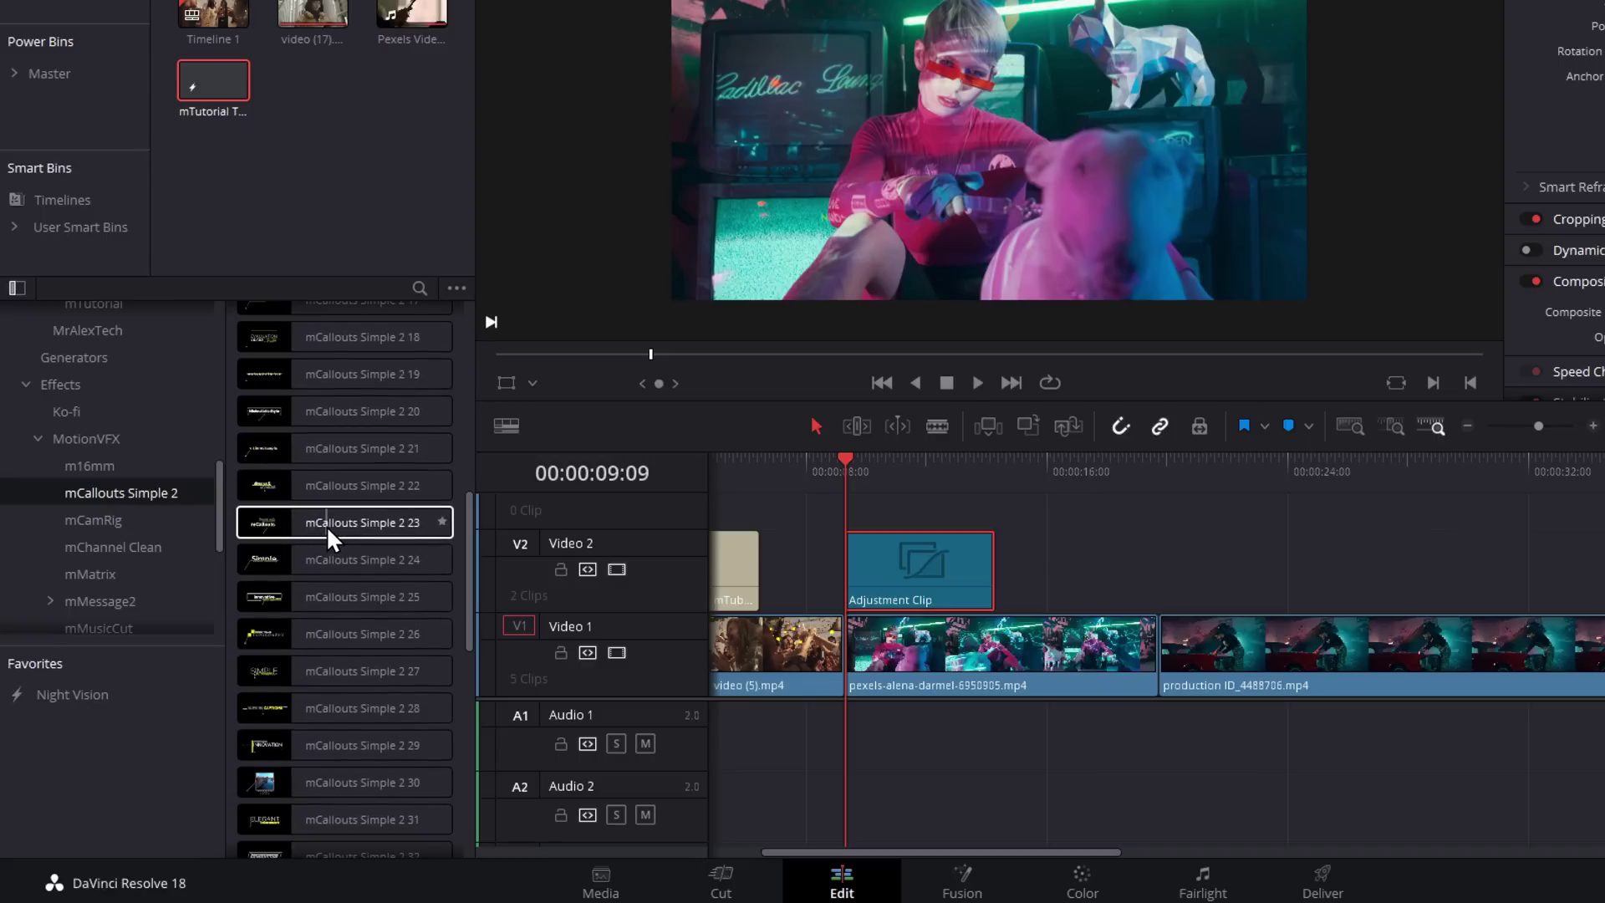
{"action": "scroll", "coordinate": [327, 524], "scroll_direction": "down", "scroll_amount": 2}
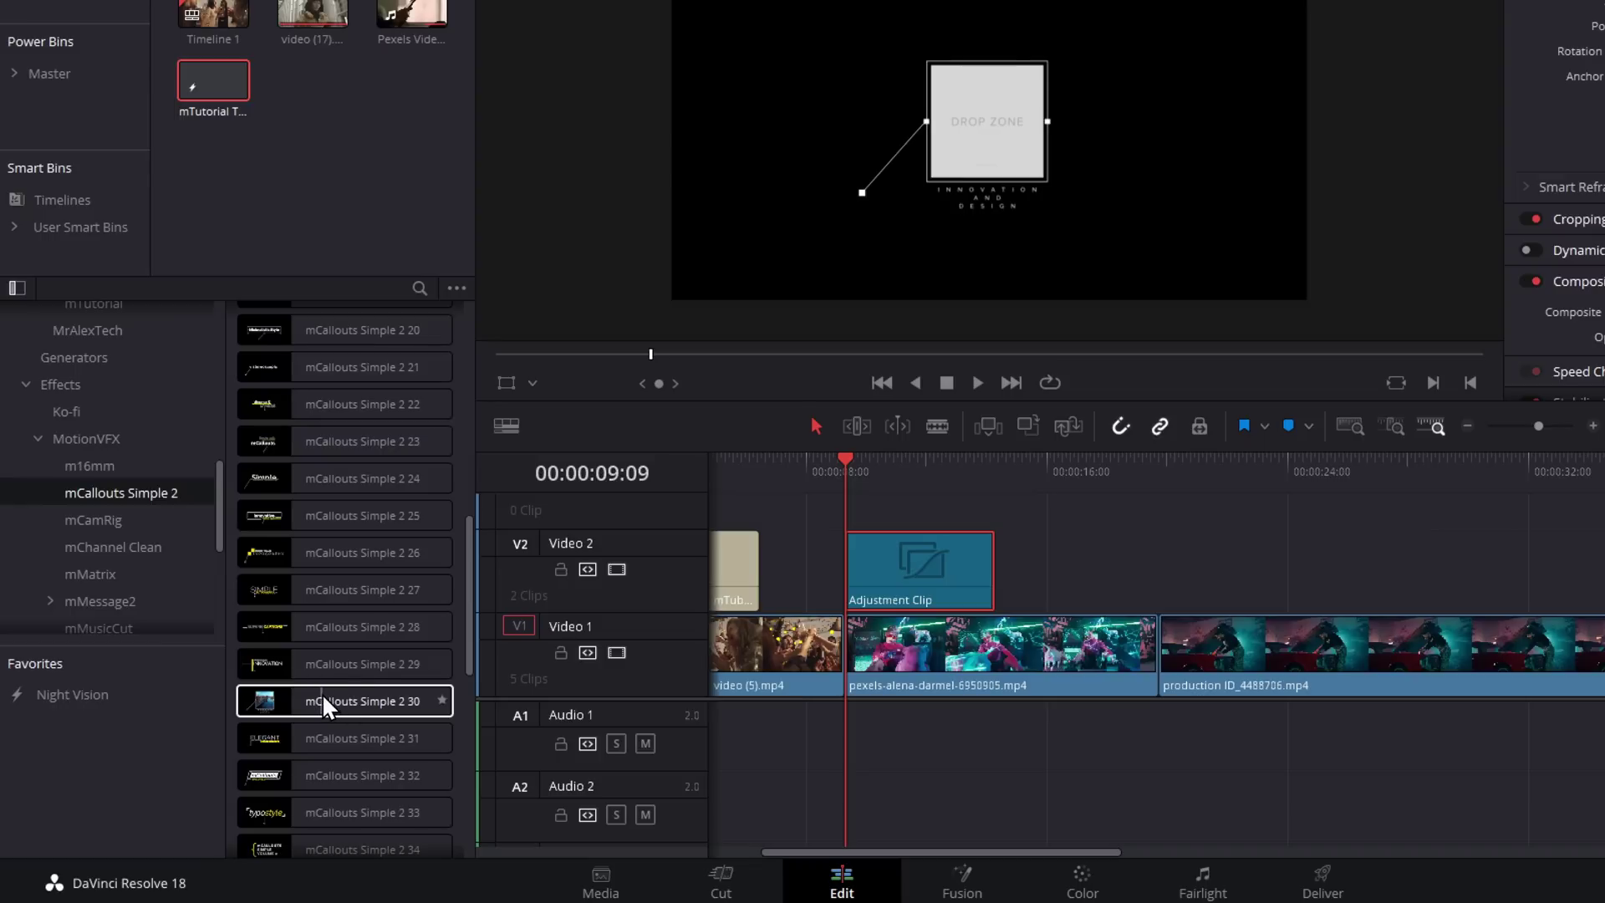
{"action": "left_click_drag", "start_coordinate": [323, 696], "coordinate": [899, 563]}
Step: Preview the new callout, then open its Drop Zone Controls in the Inspector
{"action": "key", "text": "space"}
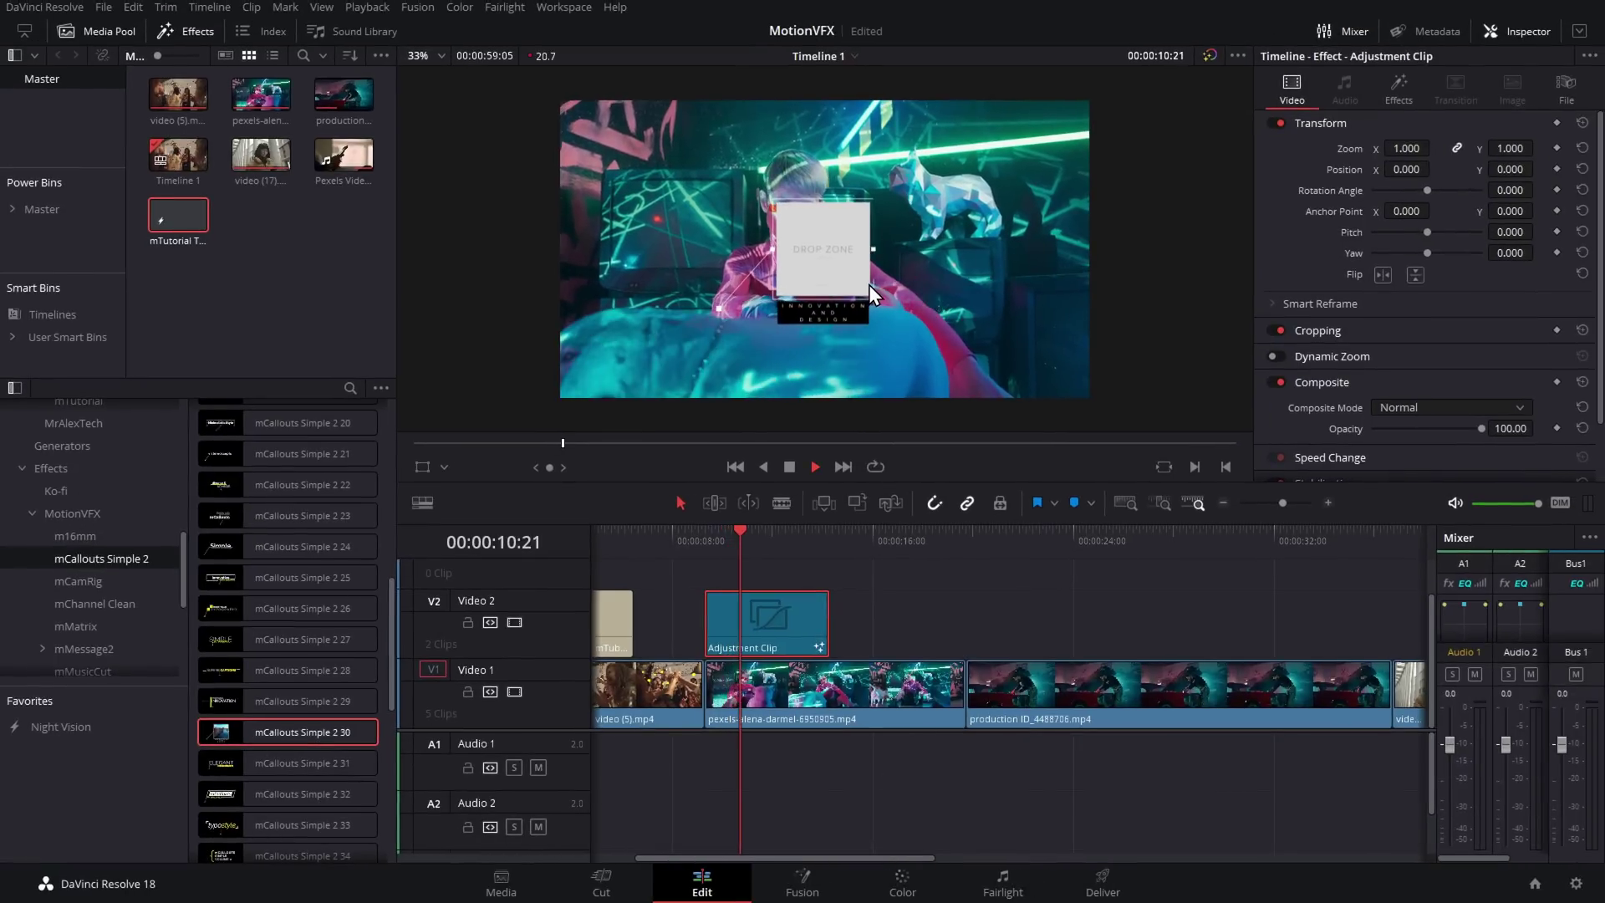
{"action": "key", "text": "space"}
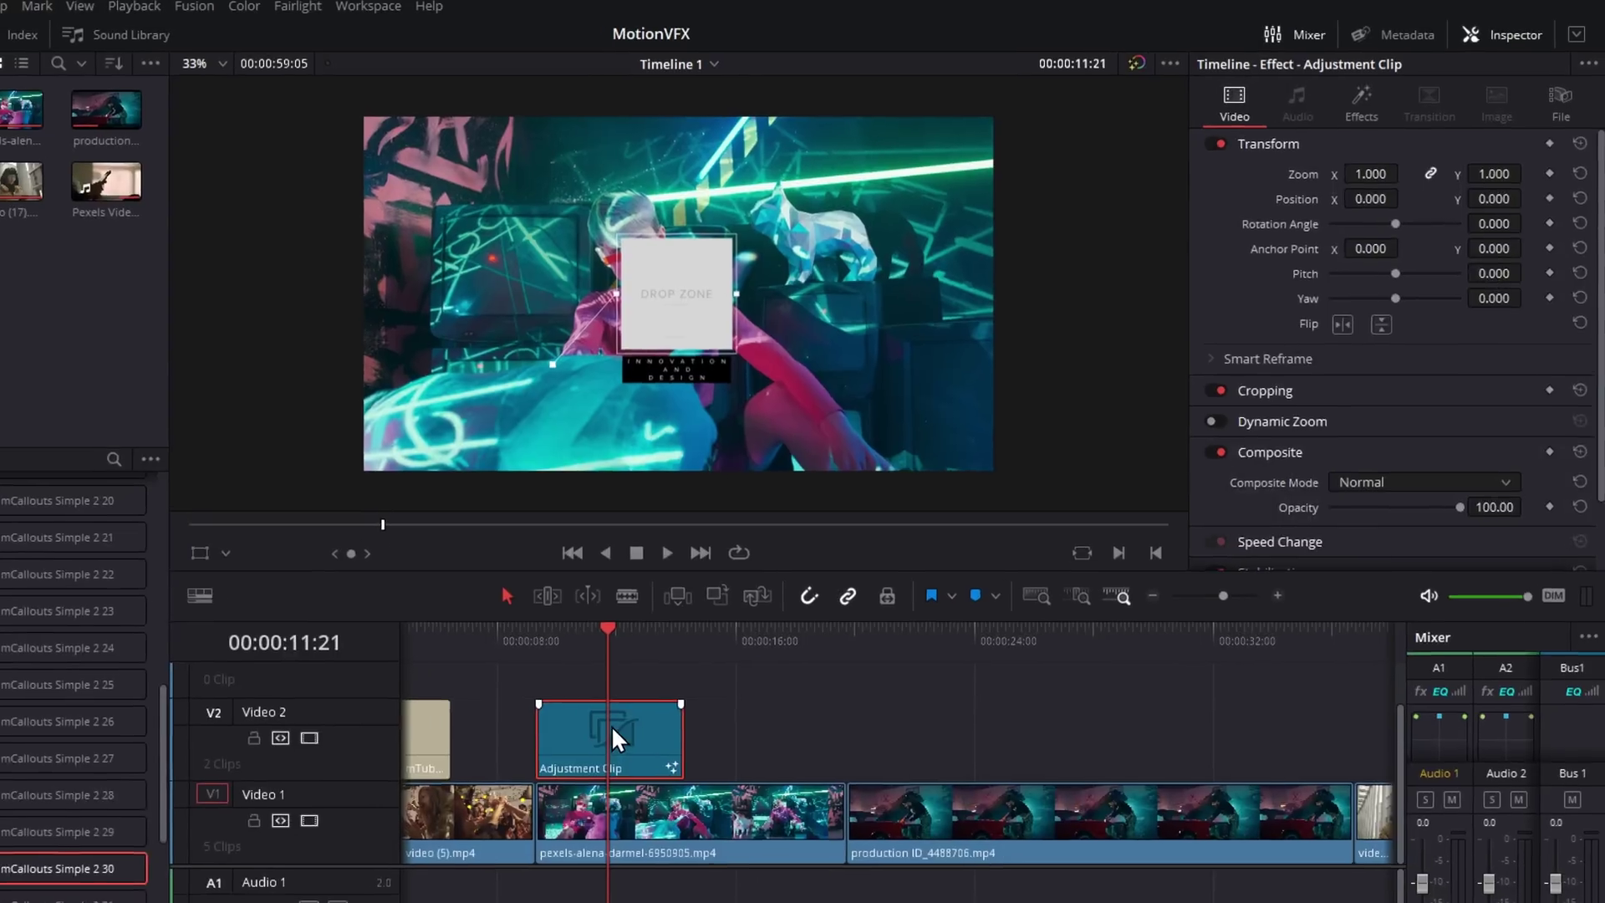
{"action": "left_click", "coordinate": [1399, 89]}
{"action": "scroll", "coordinate": [1275, 369], "scroll_direction": "down", "scroll_amount": 3}
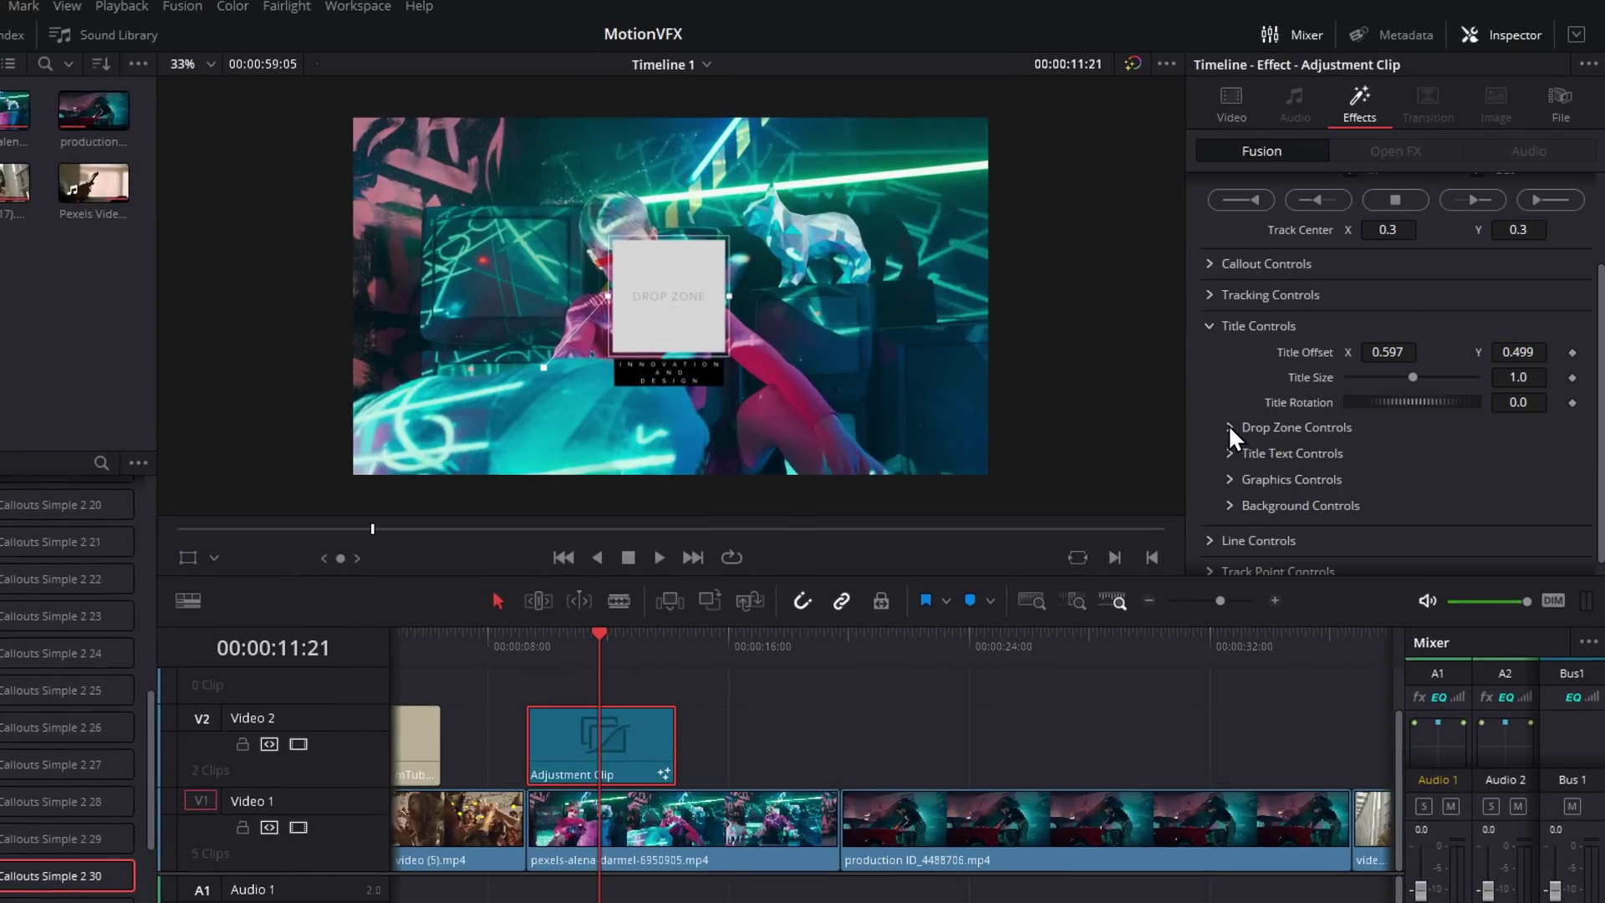
{"action": "left_click", "coordinate": [1230, 427]}
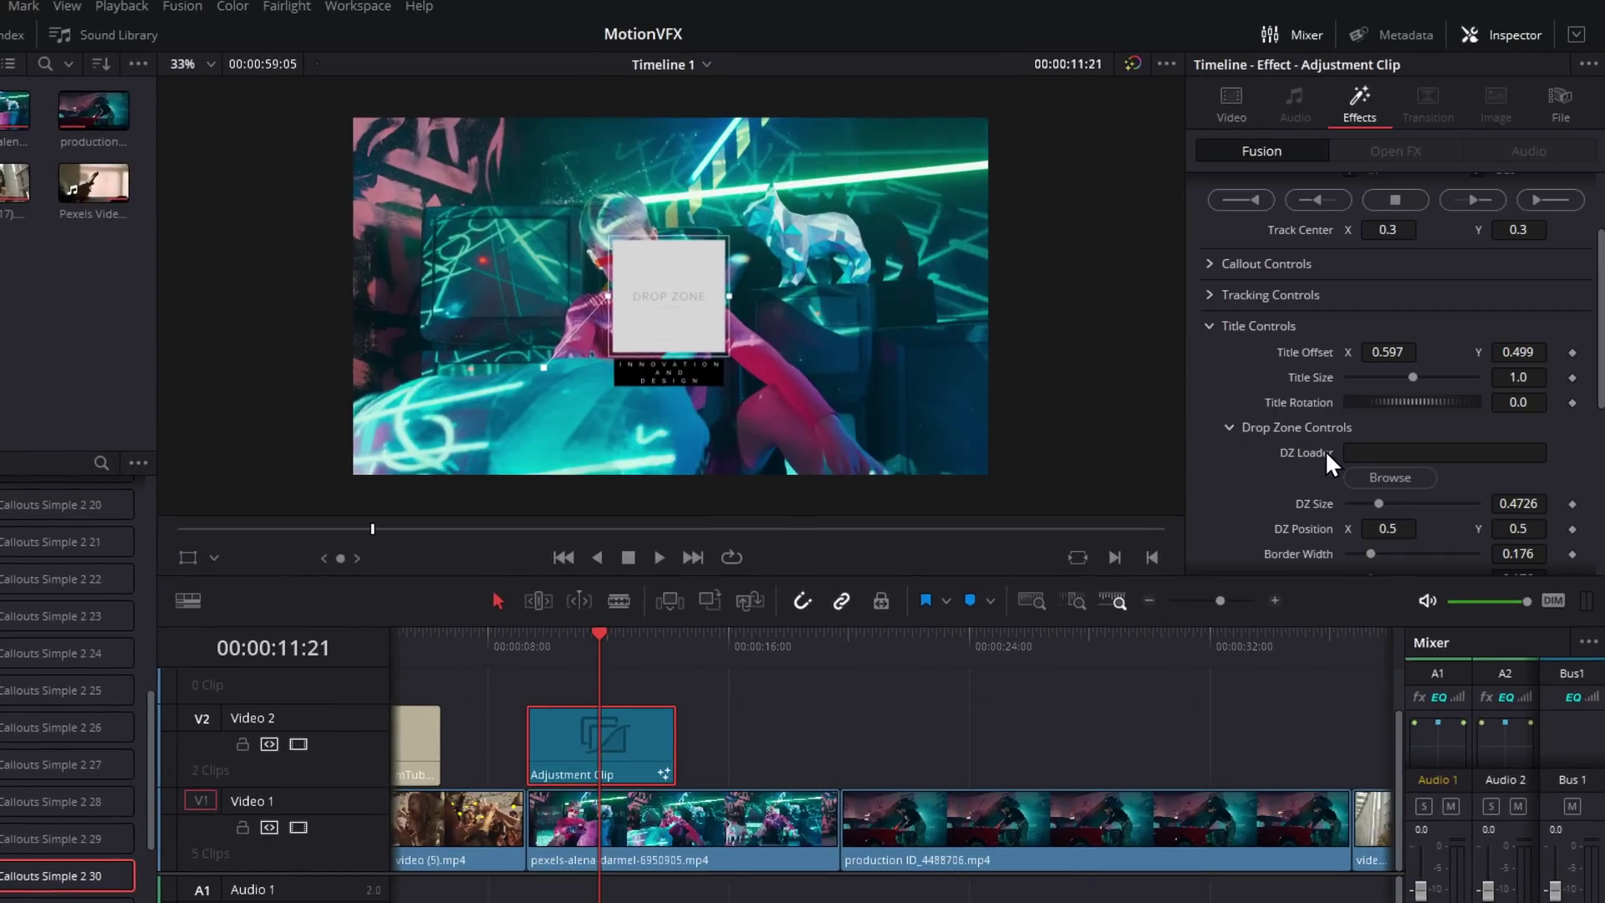
Step: Load bitmap.png into the drop zone and shrink DZ Size to 0.2056
{"action": "scroll", "coordinate": [1326, 451], "scroll_direction": "down", "scroll_amount": 2}
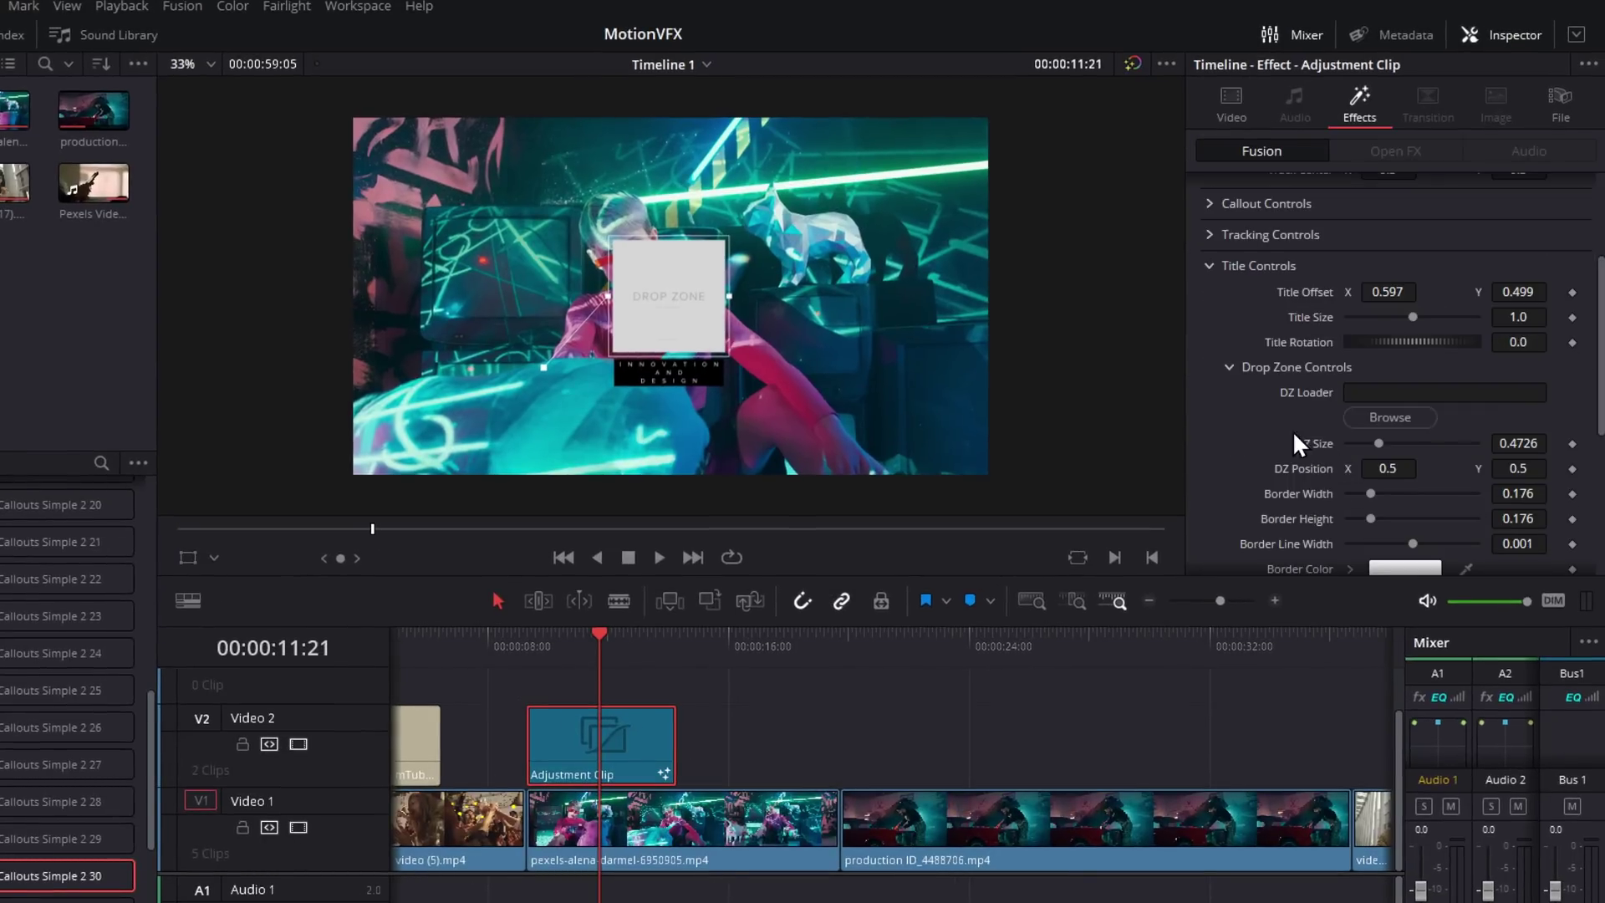
{"action": "left_click", "coordinate": [1377, 415]}
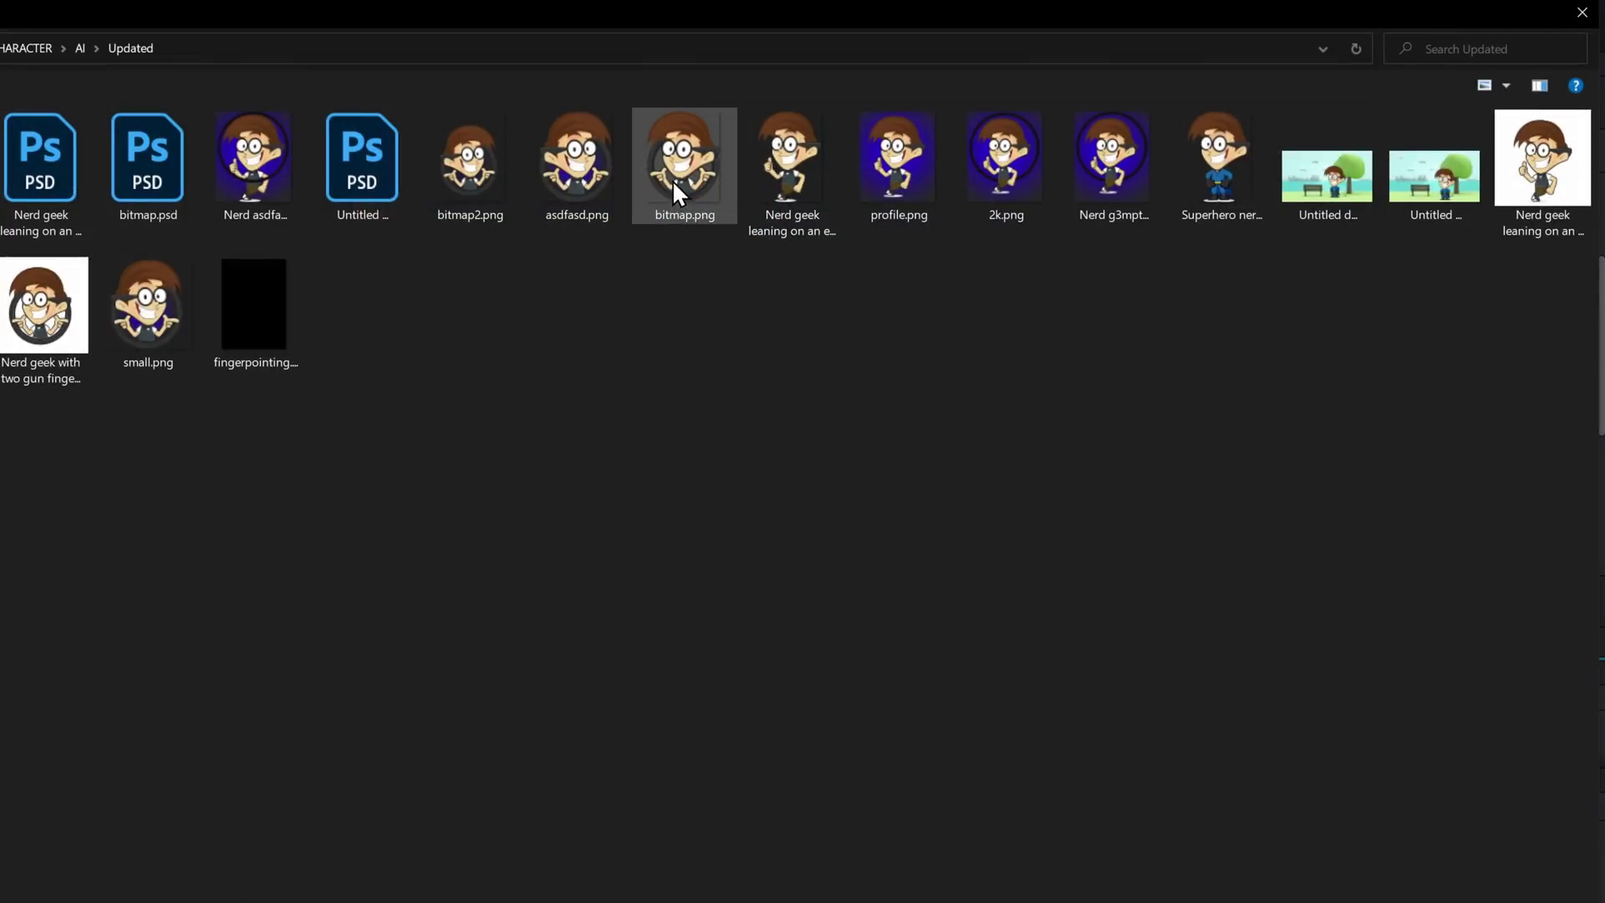
{"action": "double_click", "coordinate": [677, 172]}
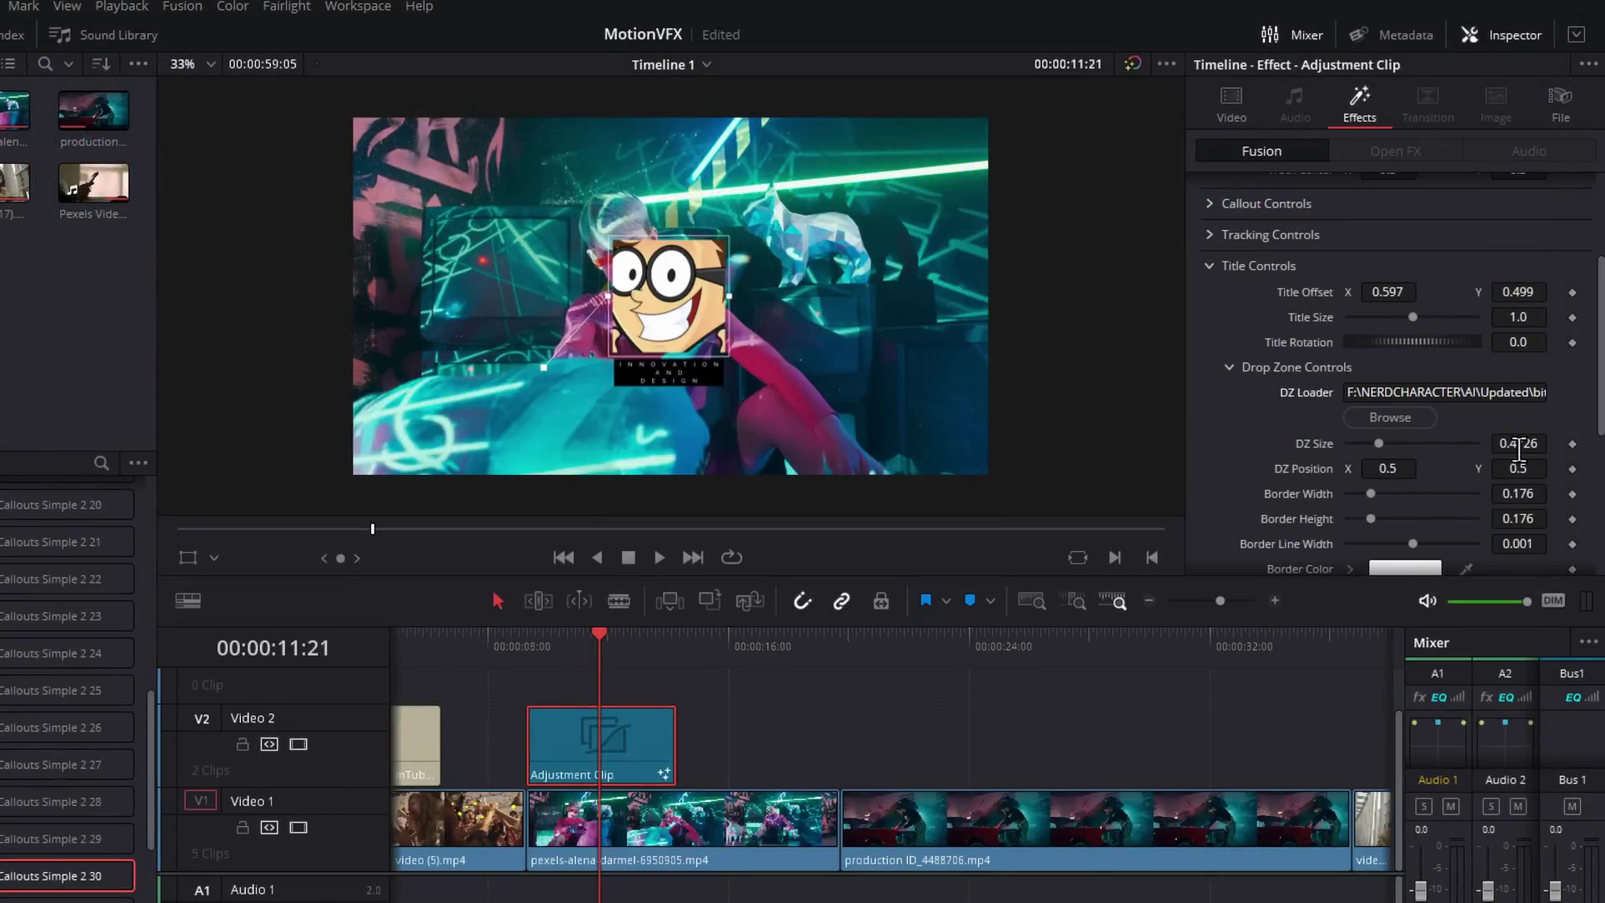
{"action": "mouse_move", "coordinate": [1523, 443]}
{"action": "left_mouse_down"}
{"action": "mouse_move", "coordinate": [1496, 444]}
{"action": "mouse_move", "coordinate": [1509, 444]}
{"action": "left_mouse_up"}
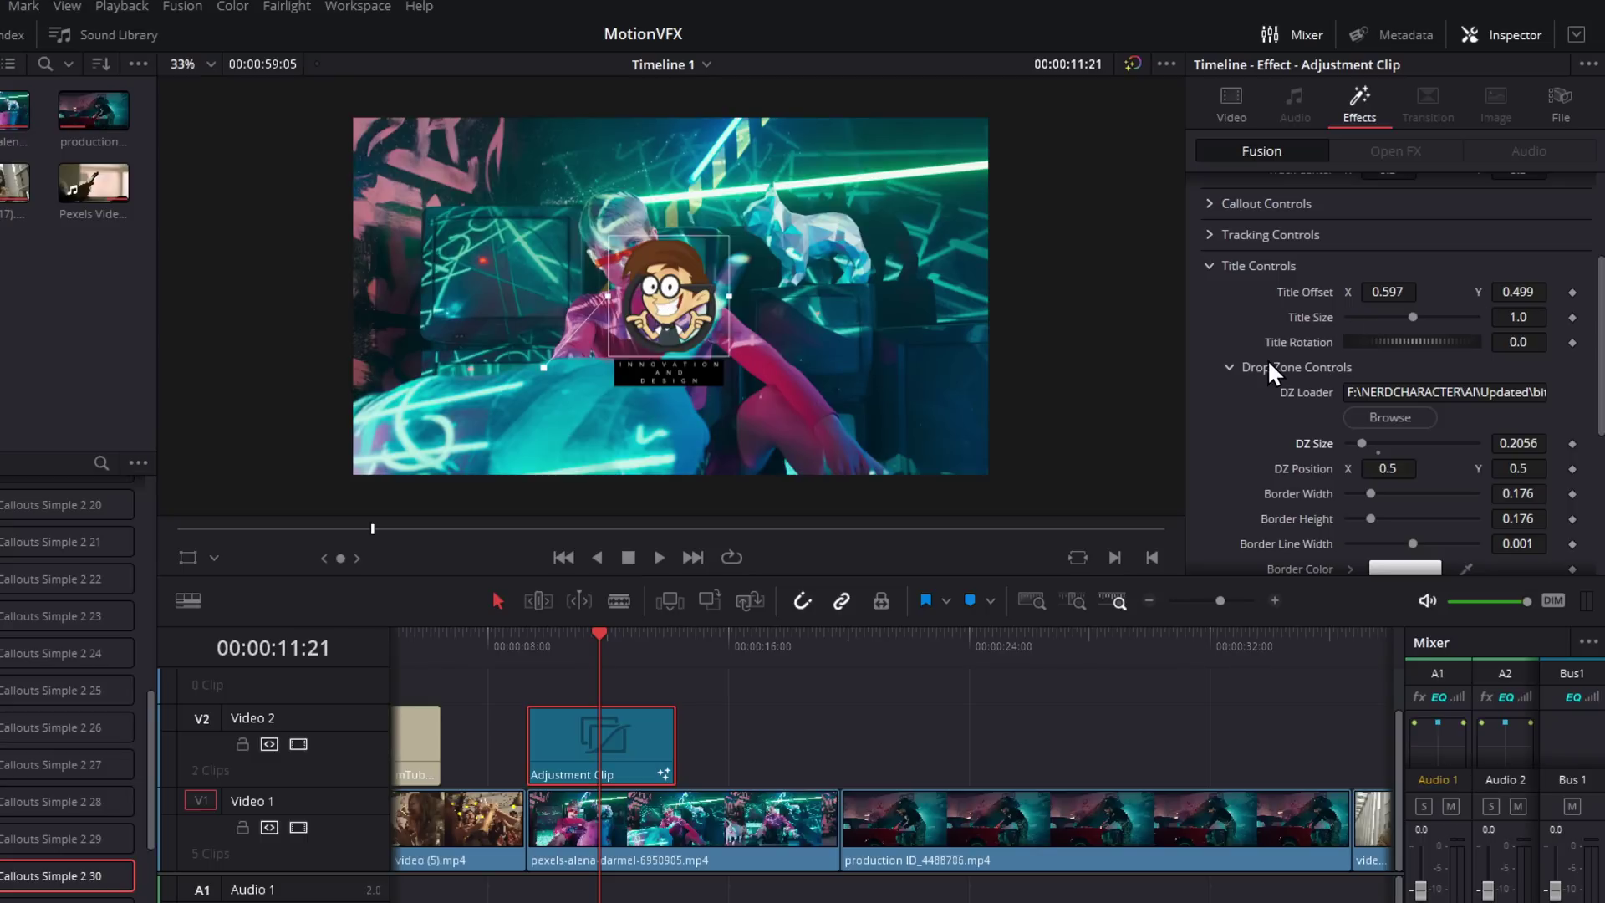
Step: At the clip start, with Fusion Overlay on, place the tracker on the woman's eye and track forward
{"action": "scroll", "coordinate": [1269, 368], "scroll_direction": "up", "scroll_amount": 3}
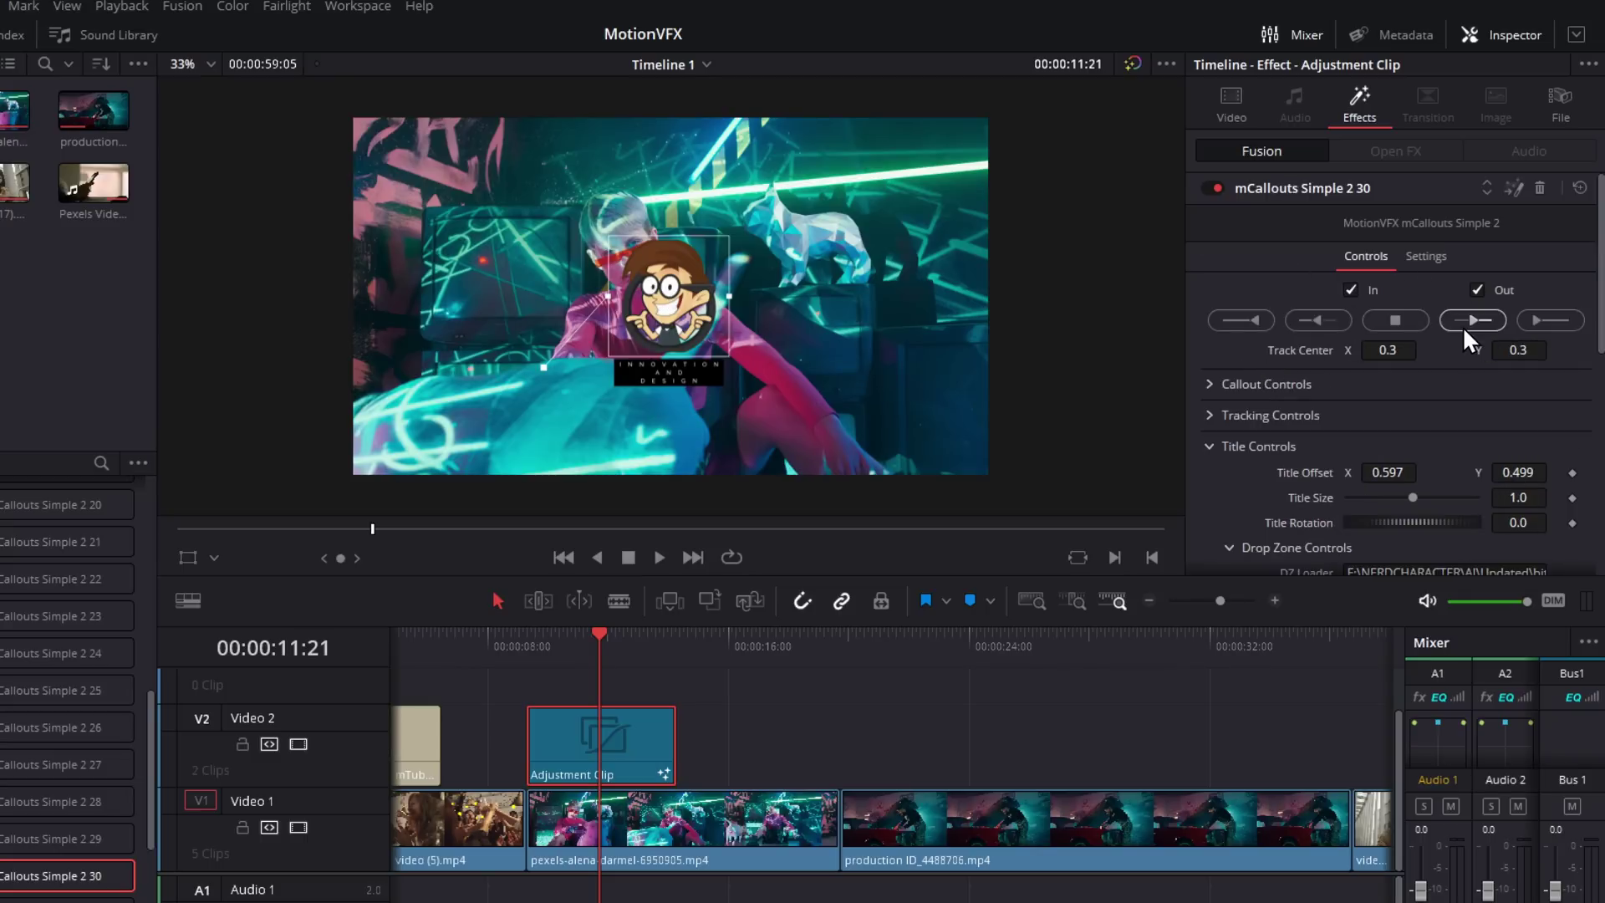
{"action": "left_click_drag", "start_coordinate": [595, 656], "coordinate": [529, 657]}
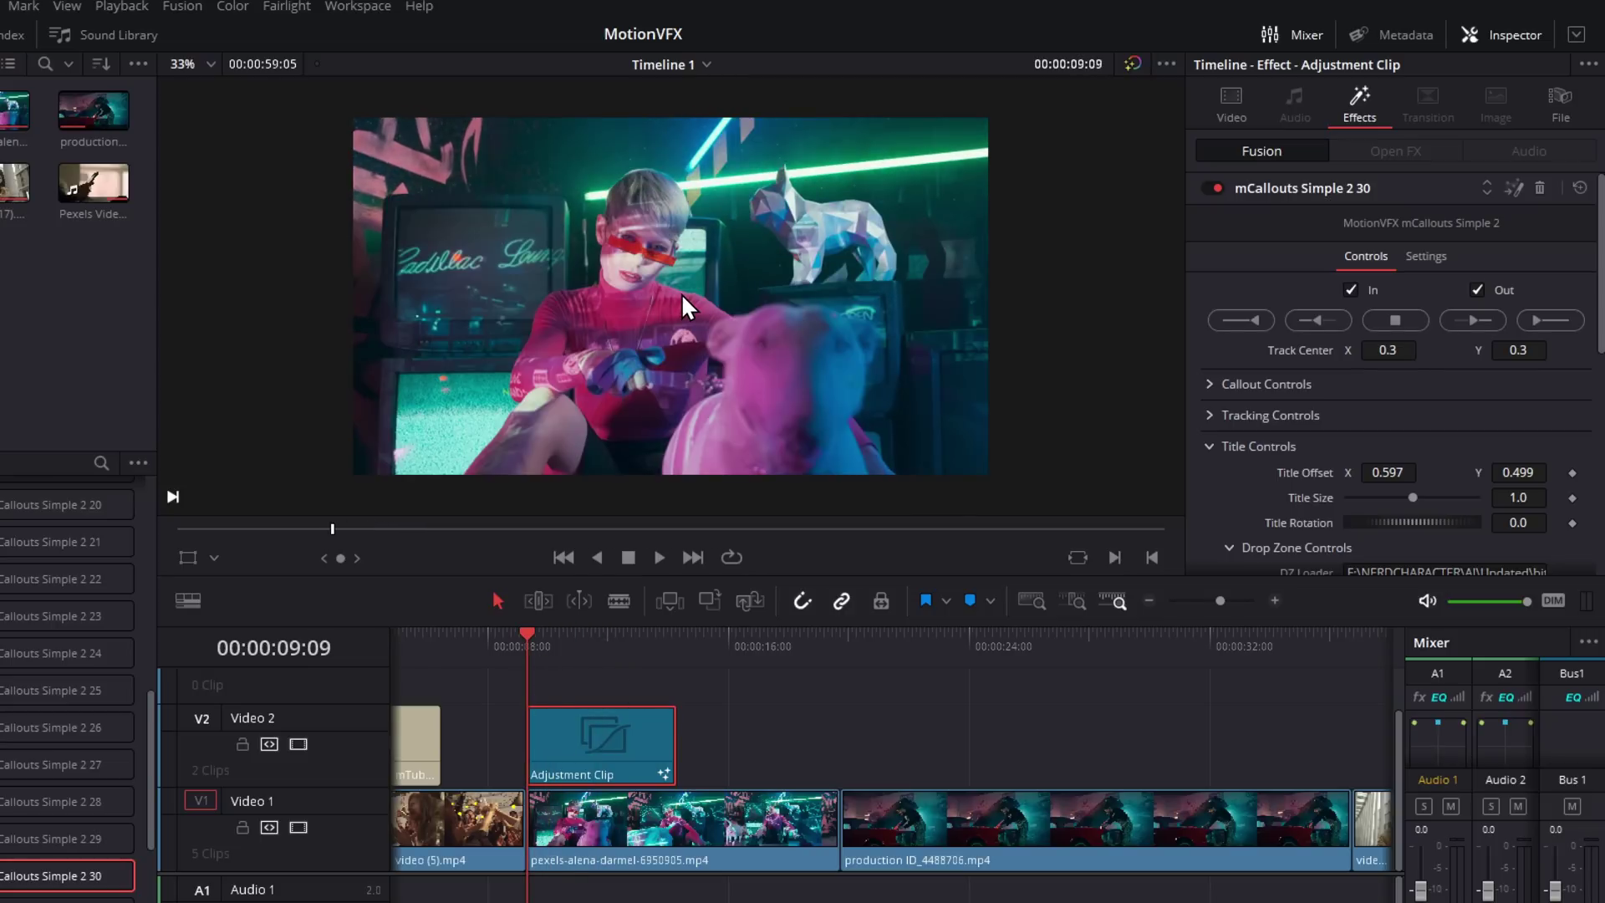
{"action": "left_click", "coordinate": [216, 558]}
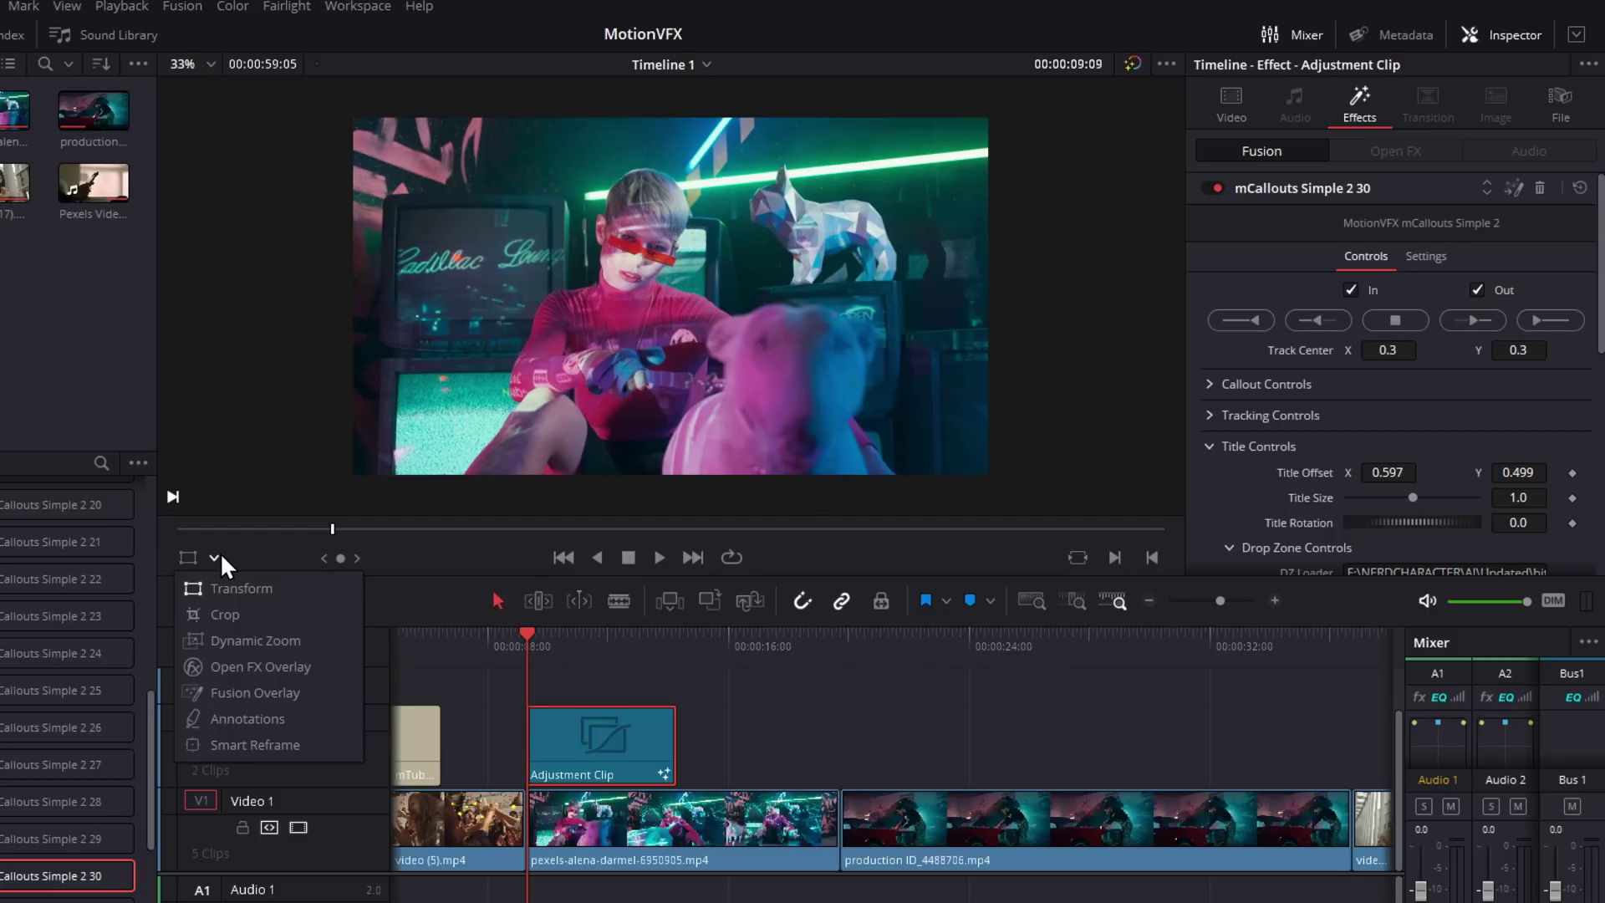
{"action": "left_click", "coordinate": [240, 694]}
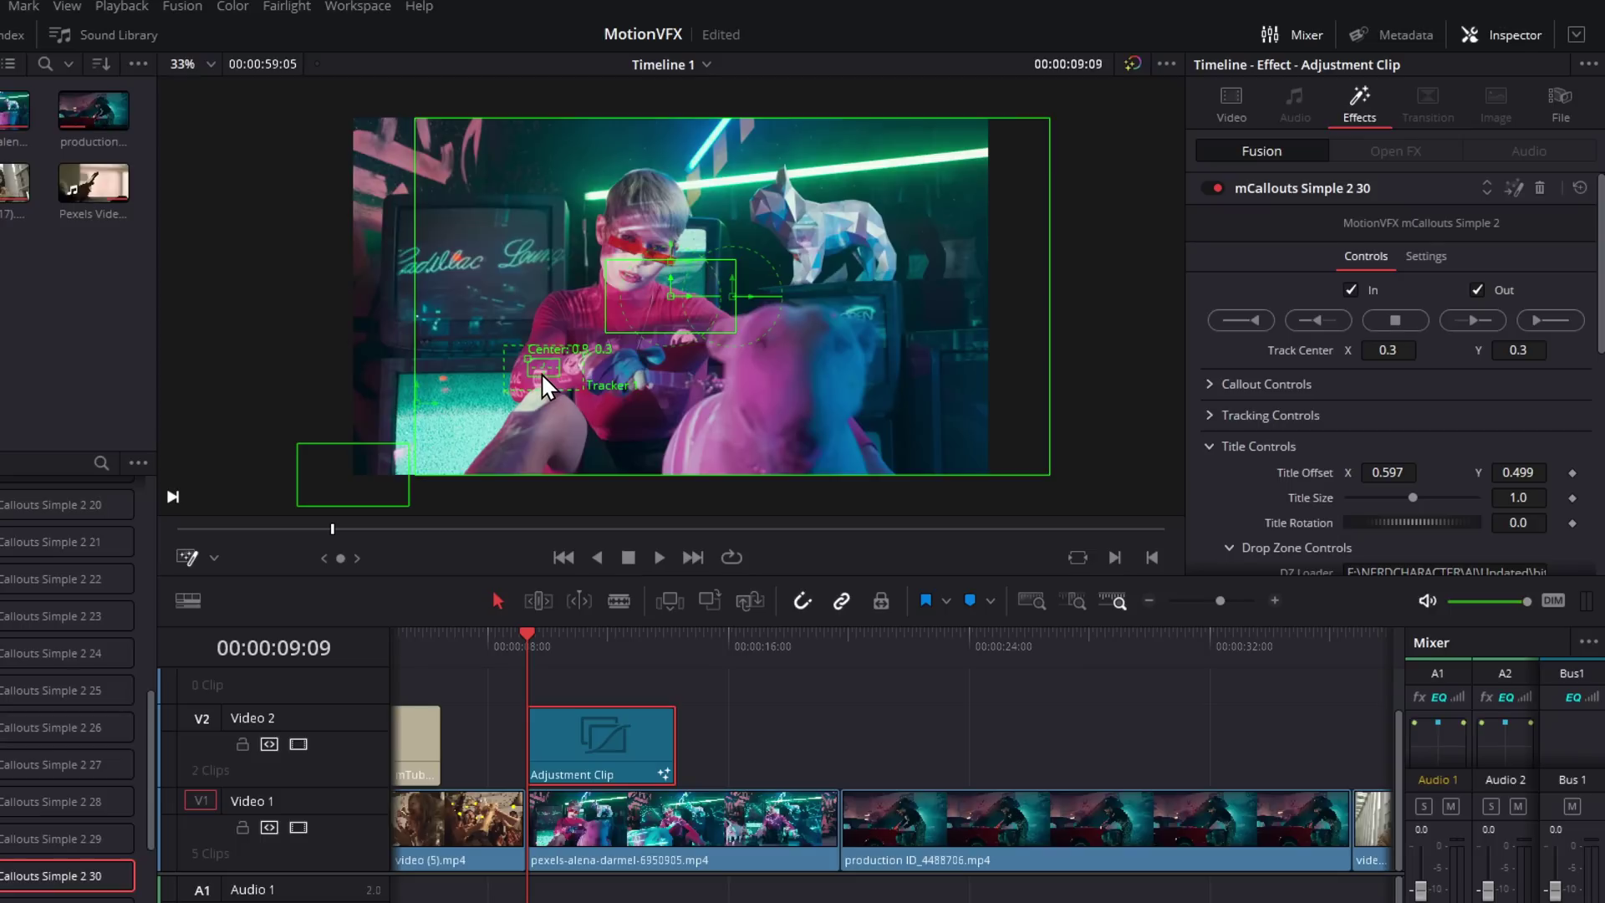
{"action": "left_click_drag", "start_coordinate": [527, 359], "coordinate": [611, 231]}
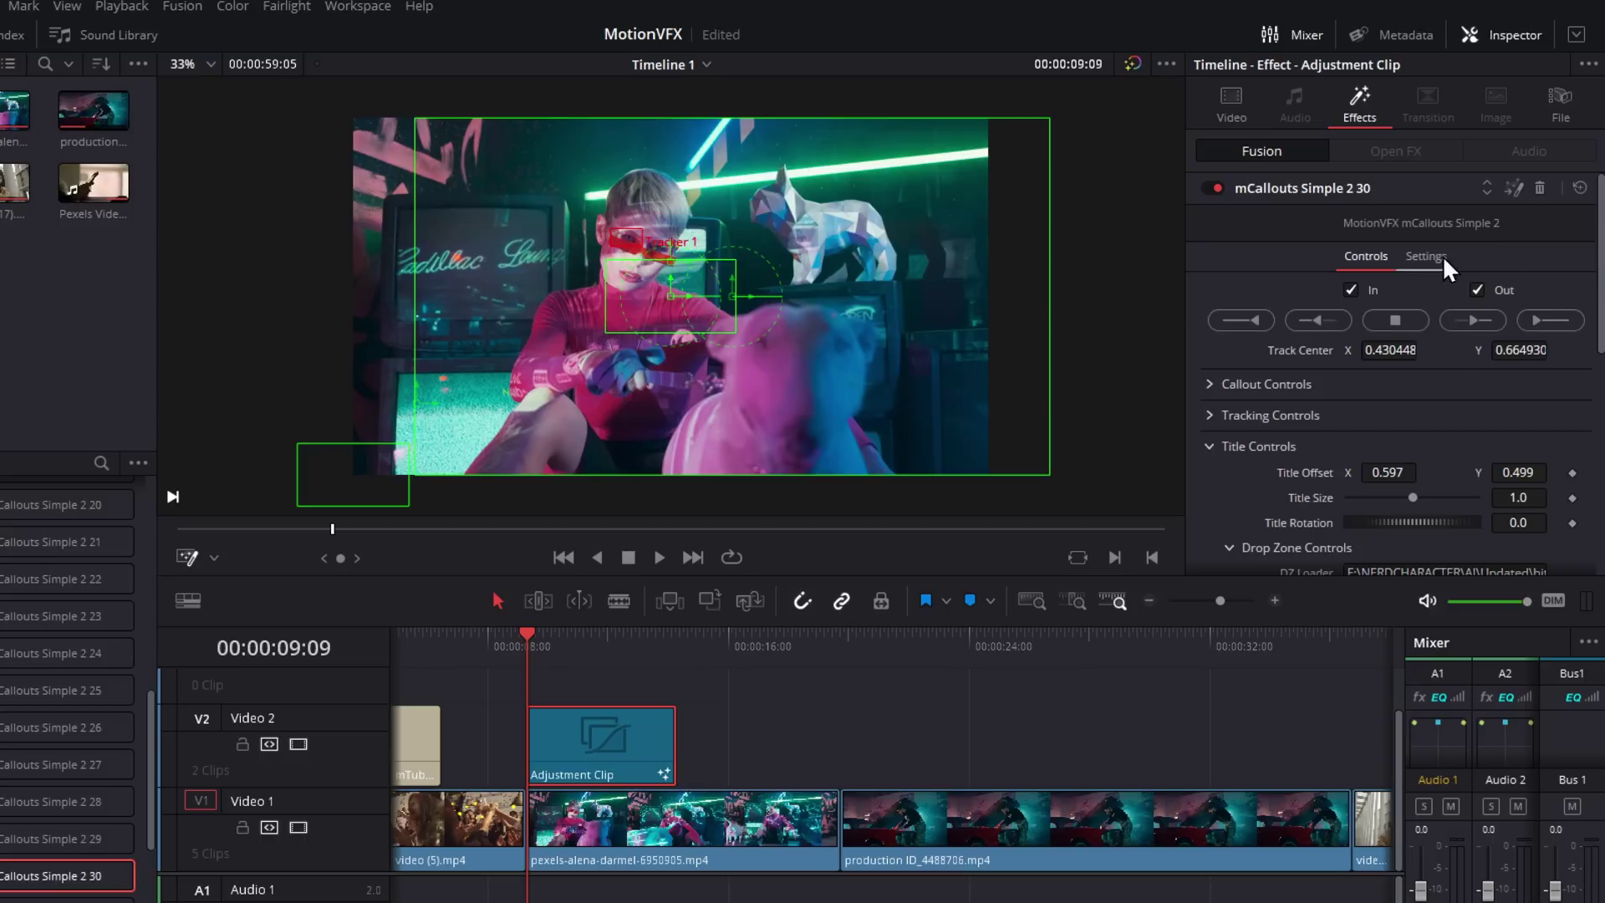
{"action": "left_click", "coordinate": [1540, 321]}
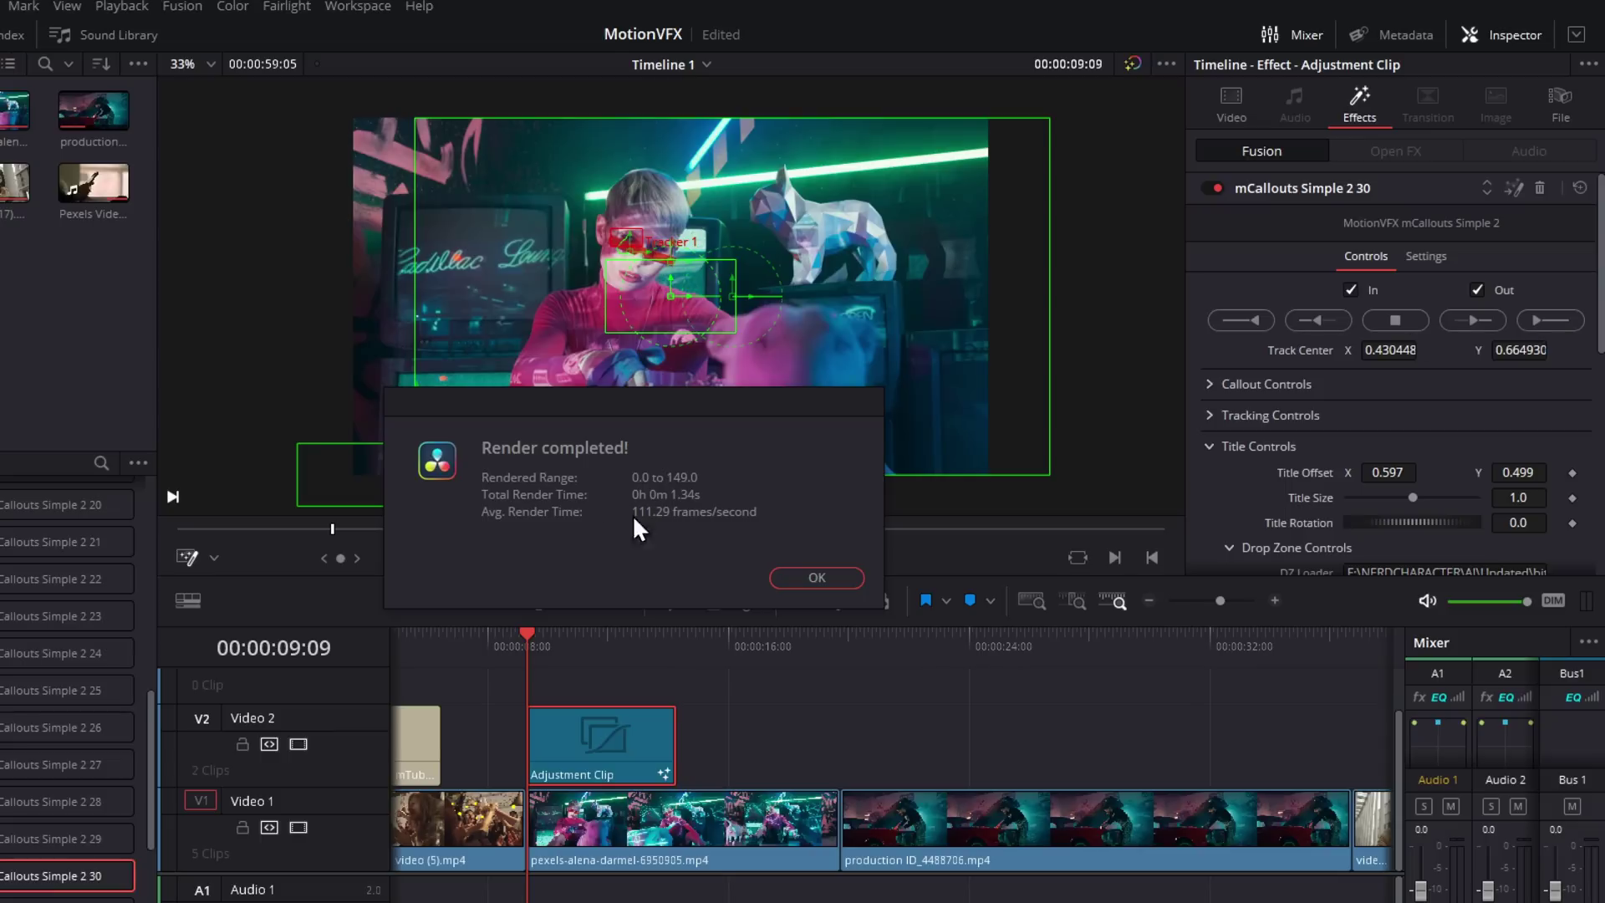
Step: Dismiss the Render completed notice, turn off the overlay, and play and scrub to check the eye-tracked callout
{"action": "left_click", "coordinate": [818, 579]}
{"action": "key", "text": "space"}
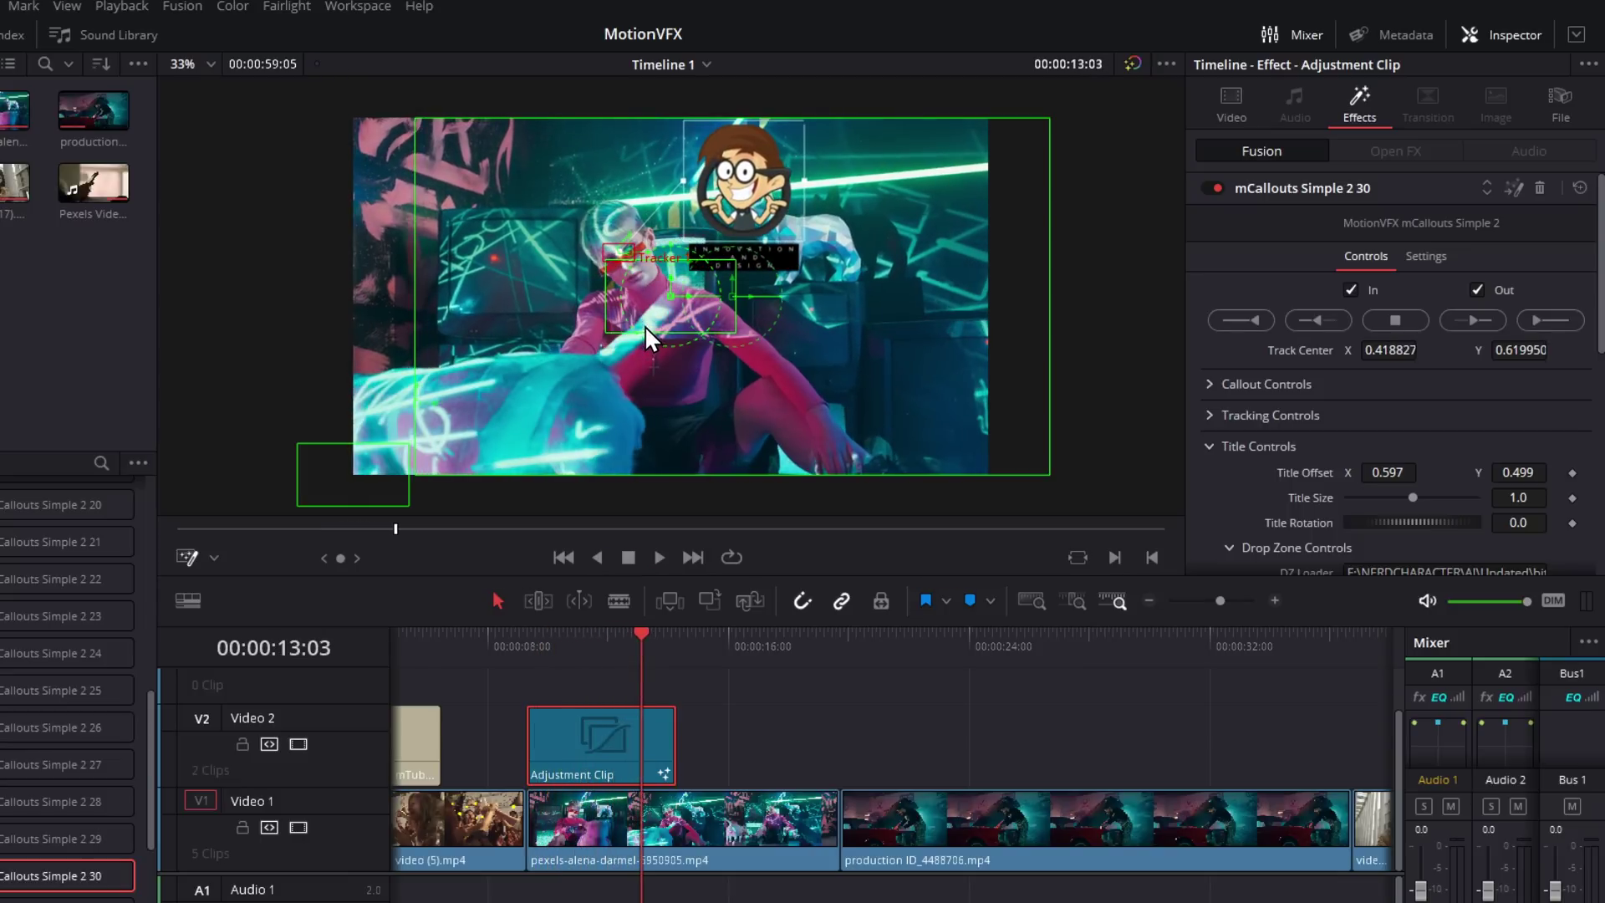
{"action": "key", "text": "space"}
{"action": "left_click", "coordinate": [180, 558]}
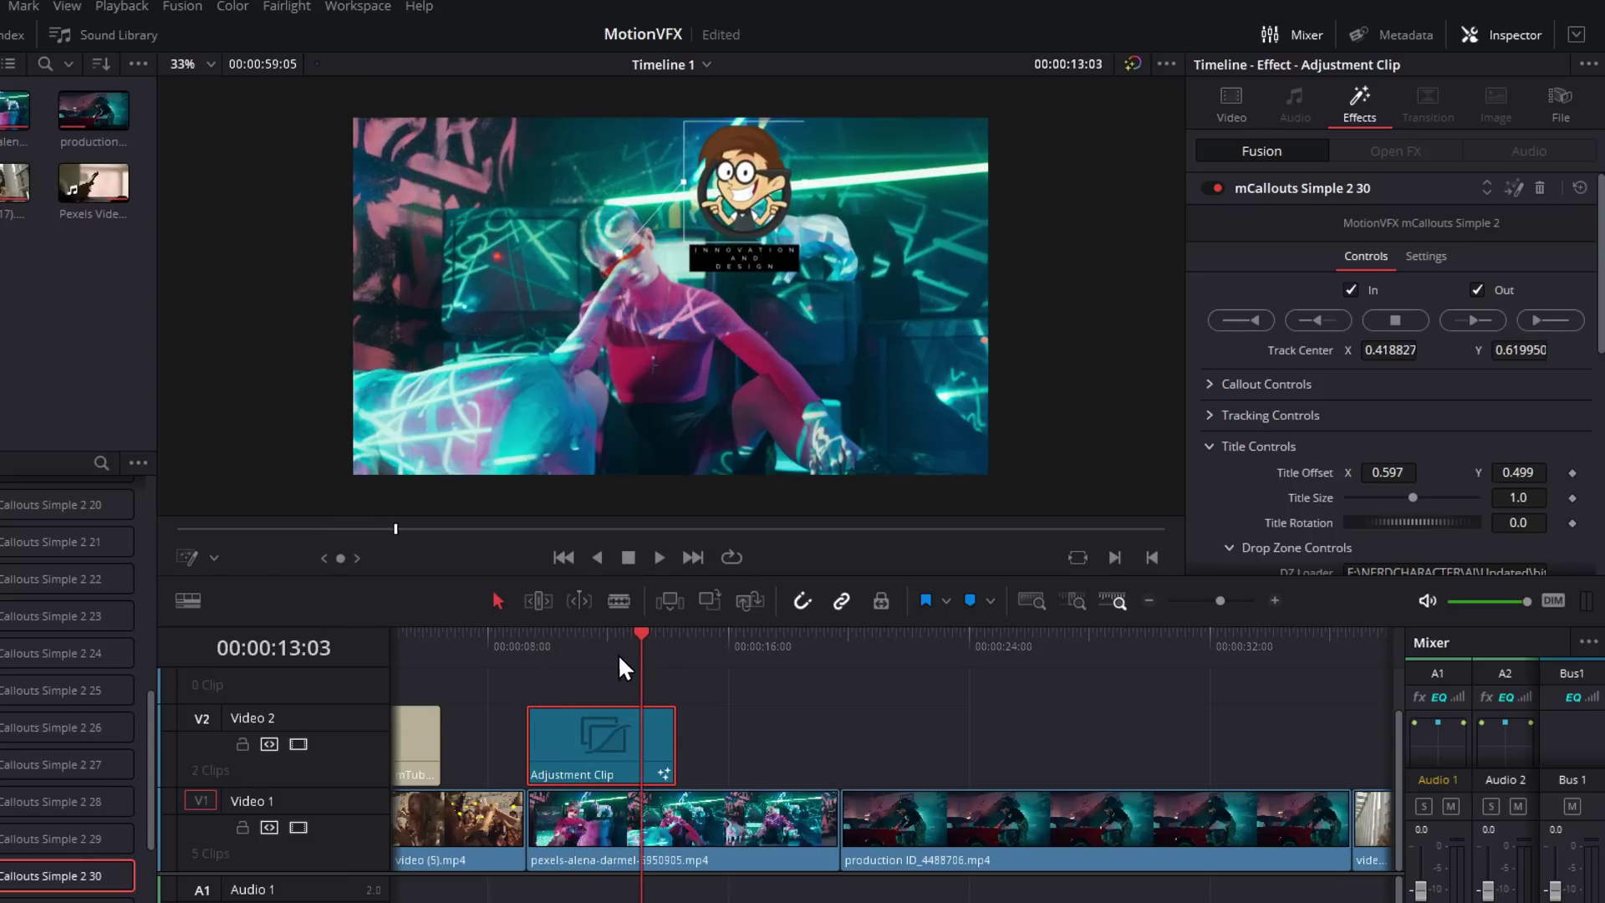
{"action": "mouse_move", "coordinate": [613, 654]}
{"action": "left_mouse_down"}
{"action": "mouse_move", "coordinate": [564, 644]}
{"action": "mouse_move", "coordinate": [631, 649]}
{"action": "left_mouse_up"}
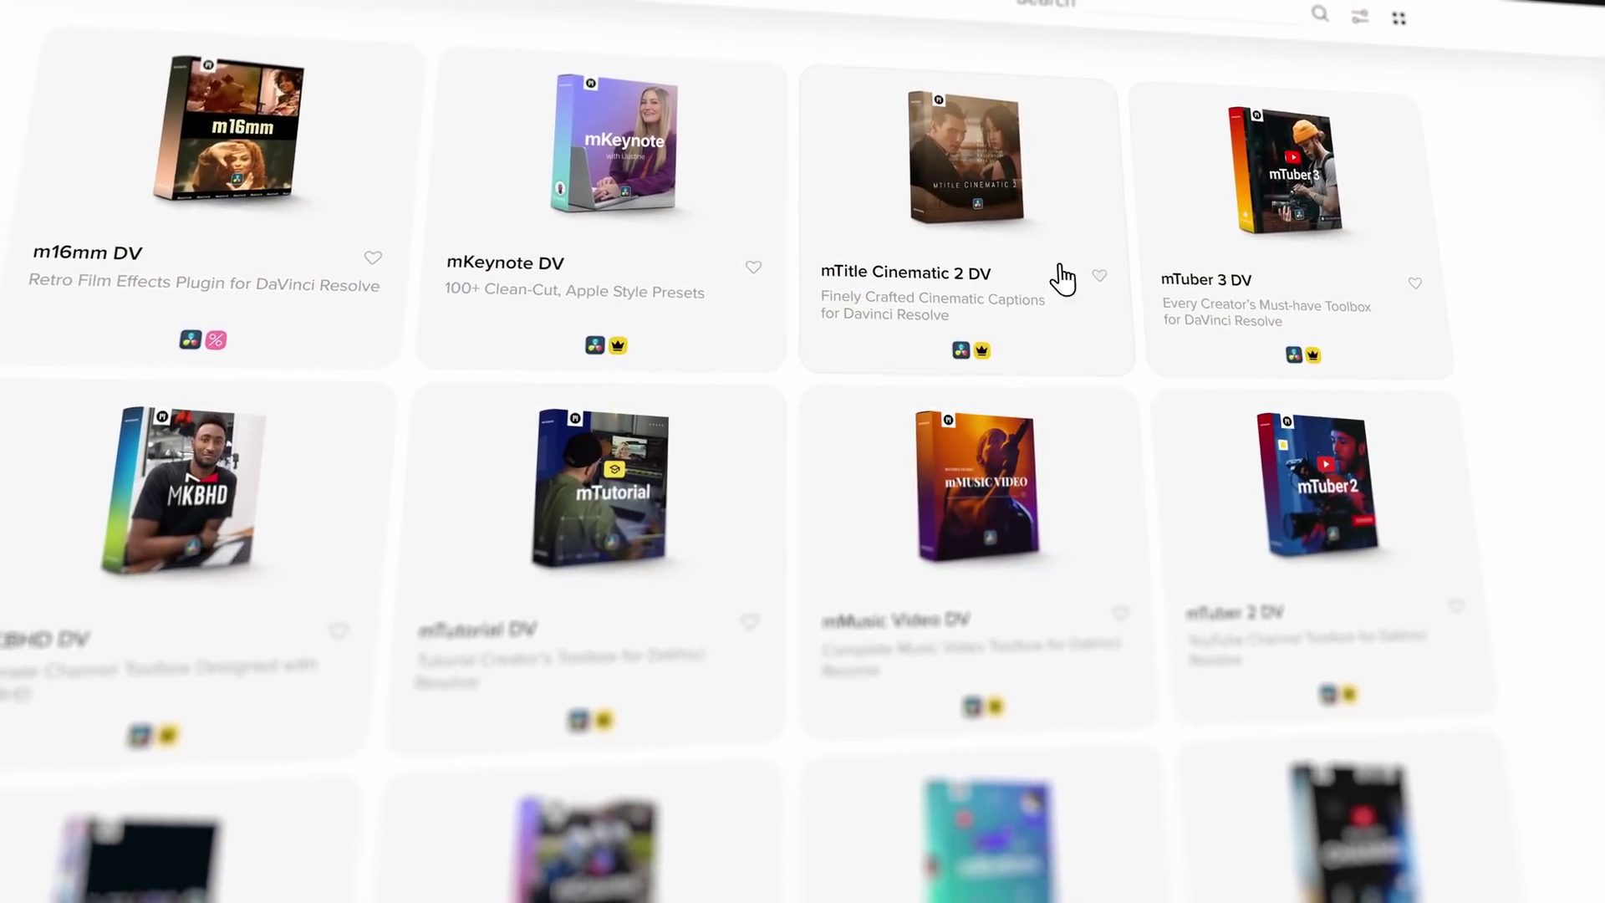
Step: Scroll the mMessage2 page past Incoming Calls, Inputs, Notifications and Overlays down to Reactions
{"action": "mouse_move", "coordinate": [866, 290]}
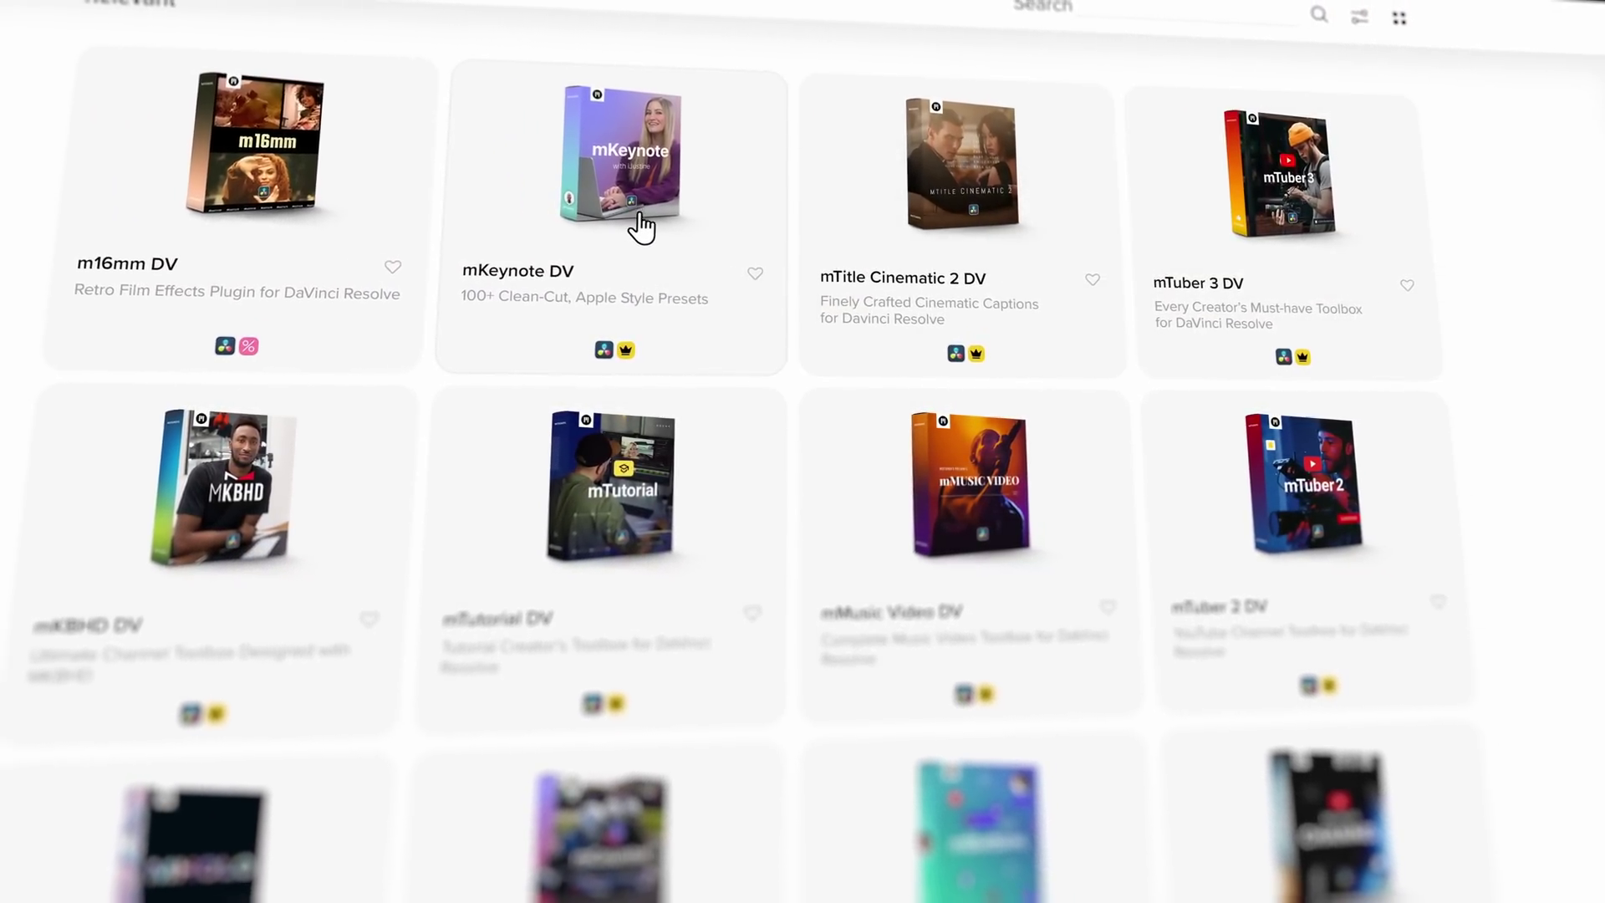
{"action": "mouse_move", "coordinate": [644, 223]}
{"action": "mouse_move", "coordinate": [294, 209]}
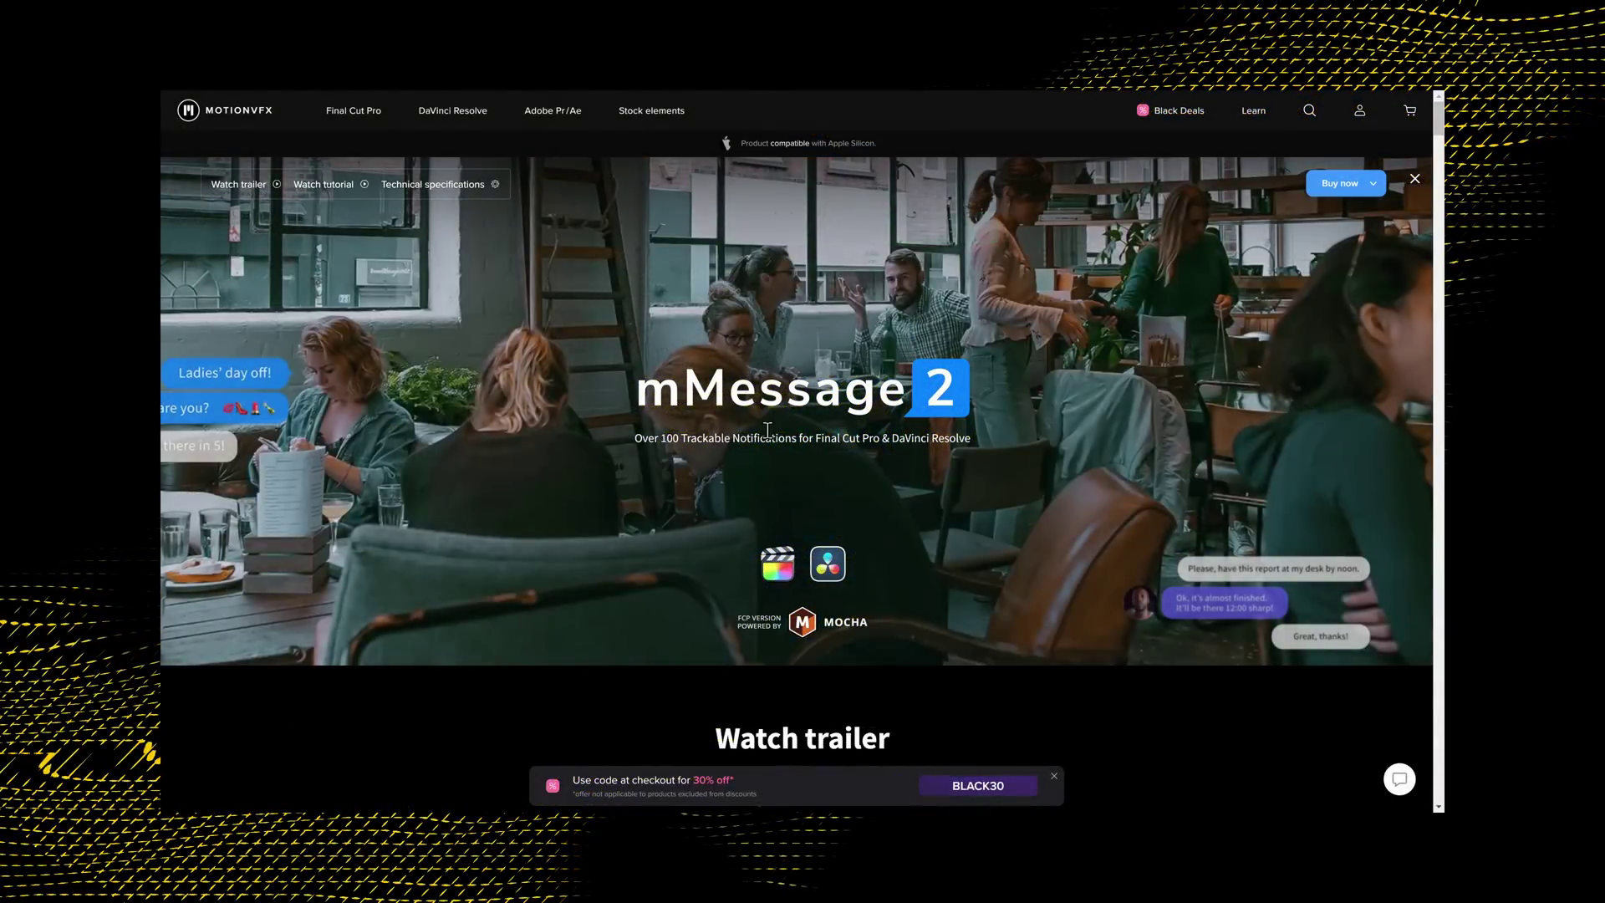
{"action": "scroll", "coordinate": [753, 443], "scroll_direction": "down", "scroll_amount": 10}
{"action": "scroll", "coordinate": [915, 419], "scroll_direction": "down", "scroll_amount": 20}
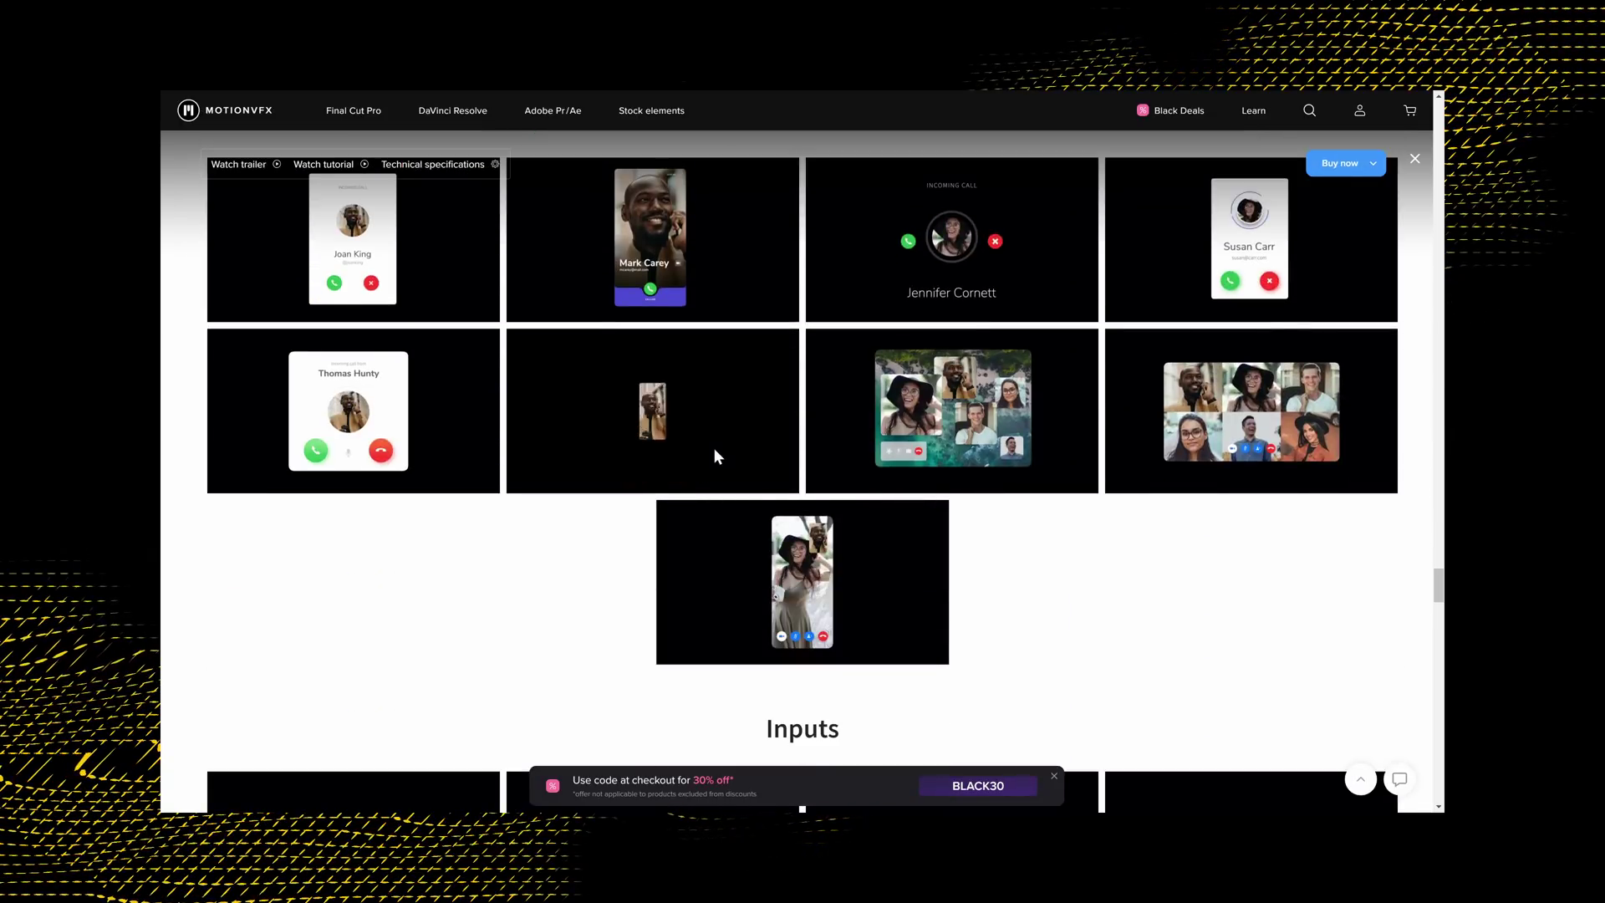
{"action": "scroll", "coordinate": [714, 448], "scroll_direction": "down", "scroll_amount": 7}
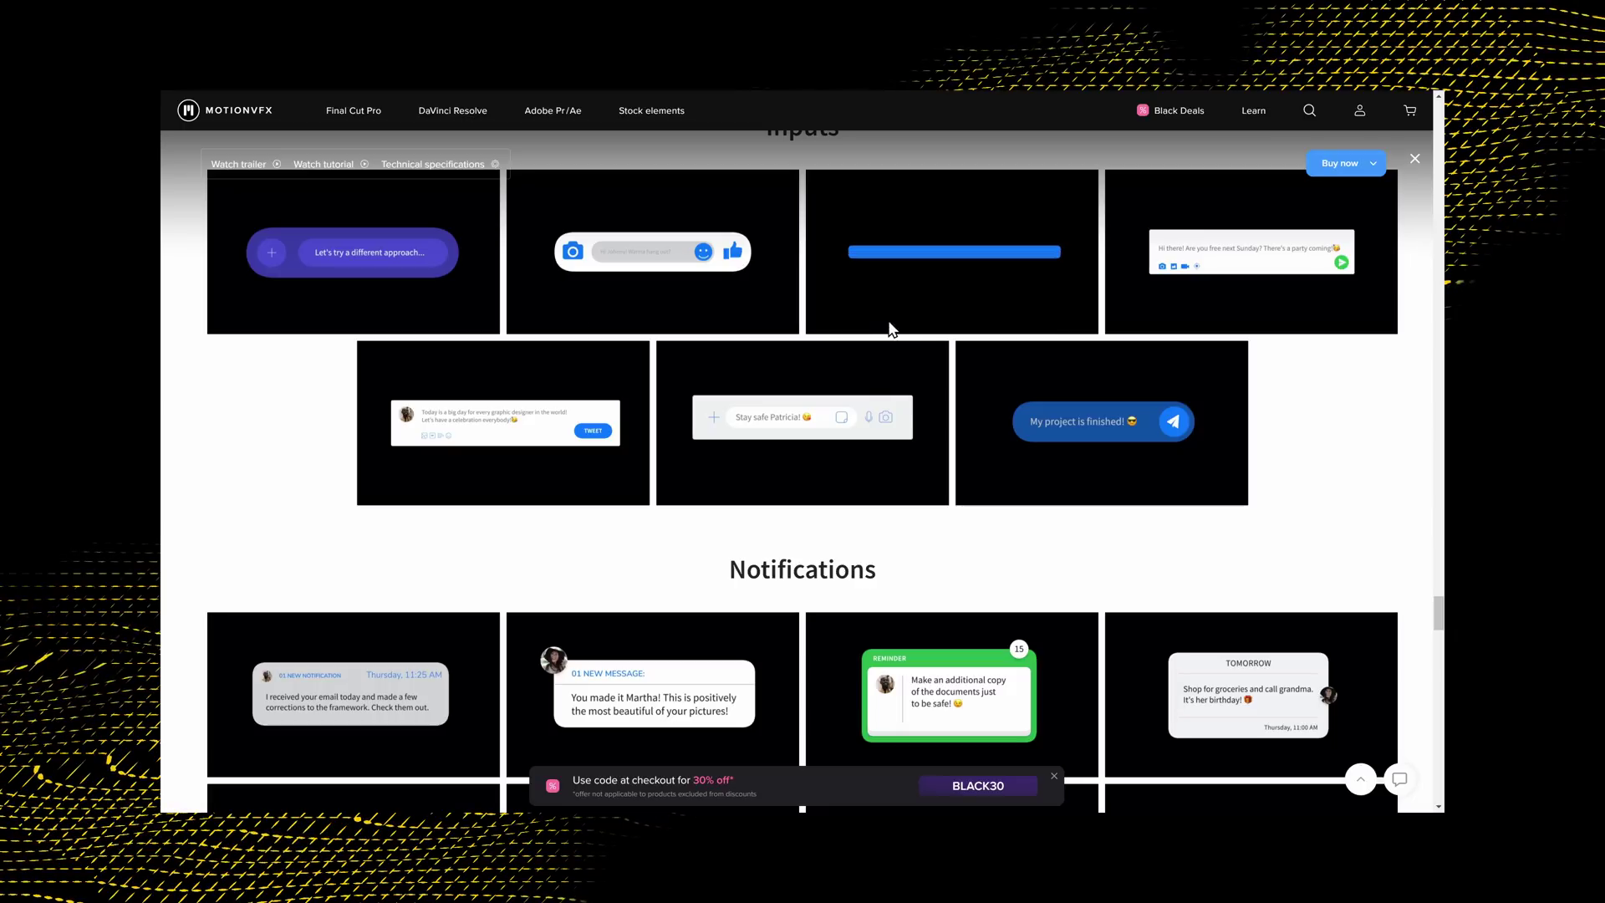
{"action": "scroll", "coordinate": [916, 269], "scroll_direction": "down", "scroll_amount": 13}
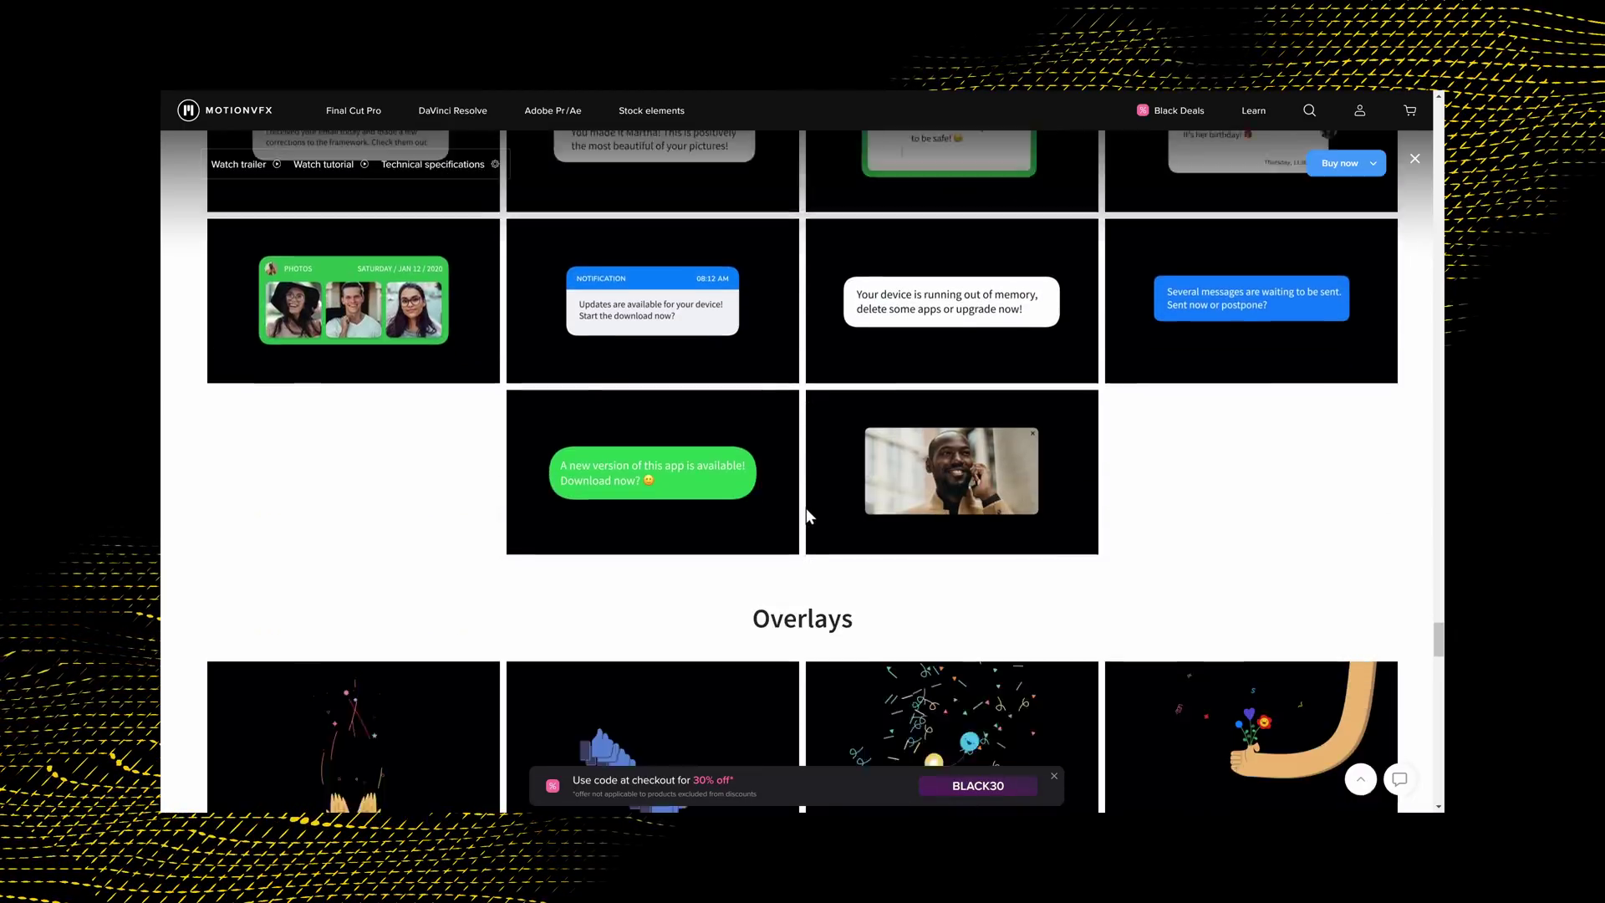
{"action": "scroll", "coordinate": [809, 479], "scroll_direction": "down", "scroll_amount": 6}
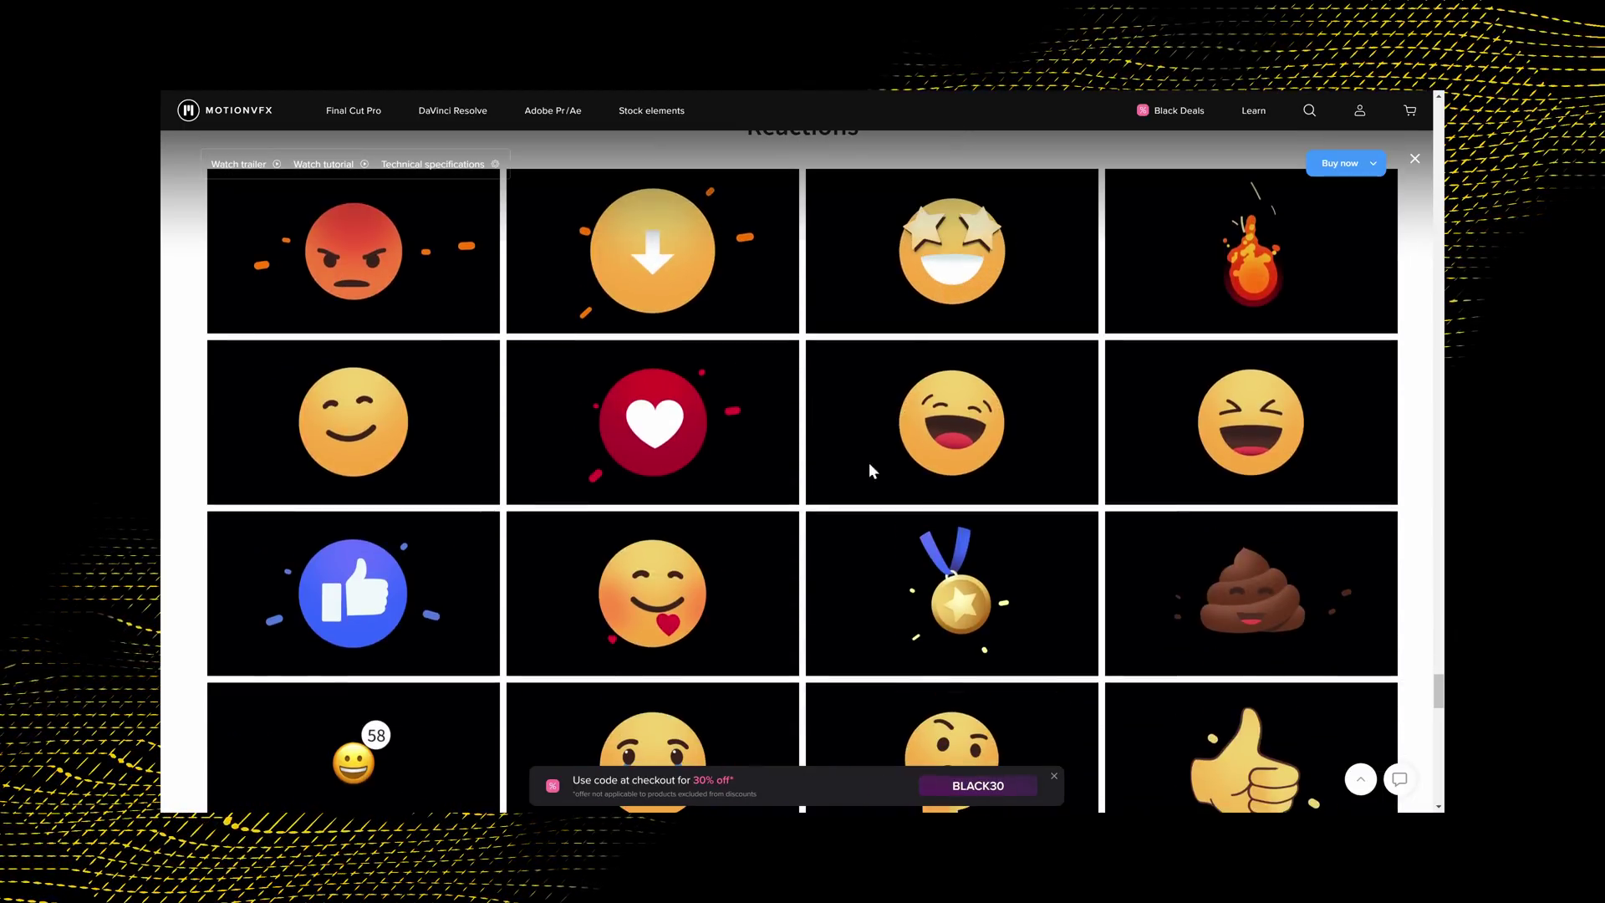
{"action": "scroll", "coordinate": [895, 459], "scroll_direction": "down", "scroll_amount": 8}
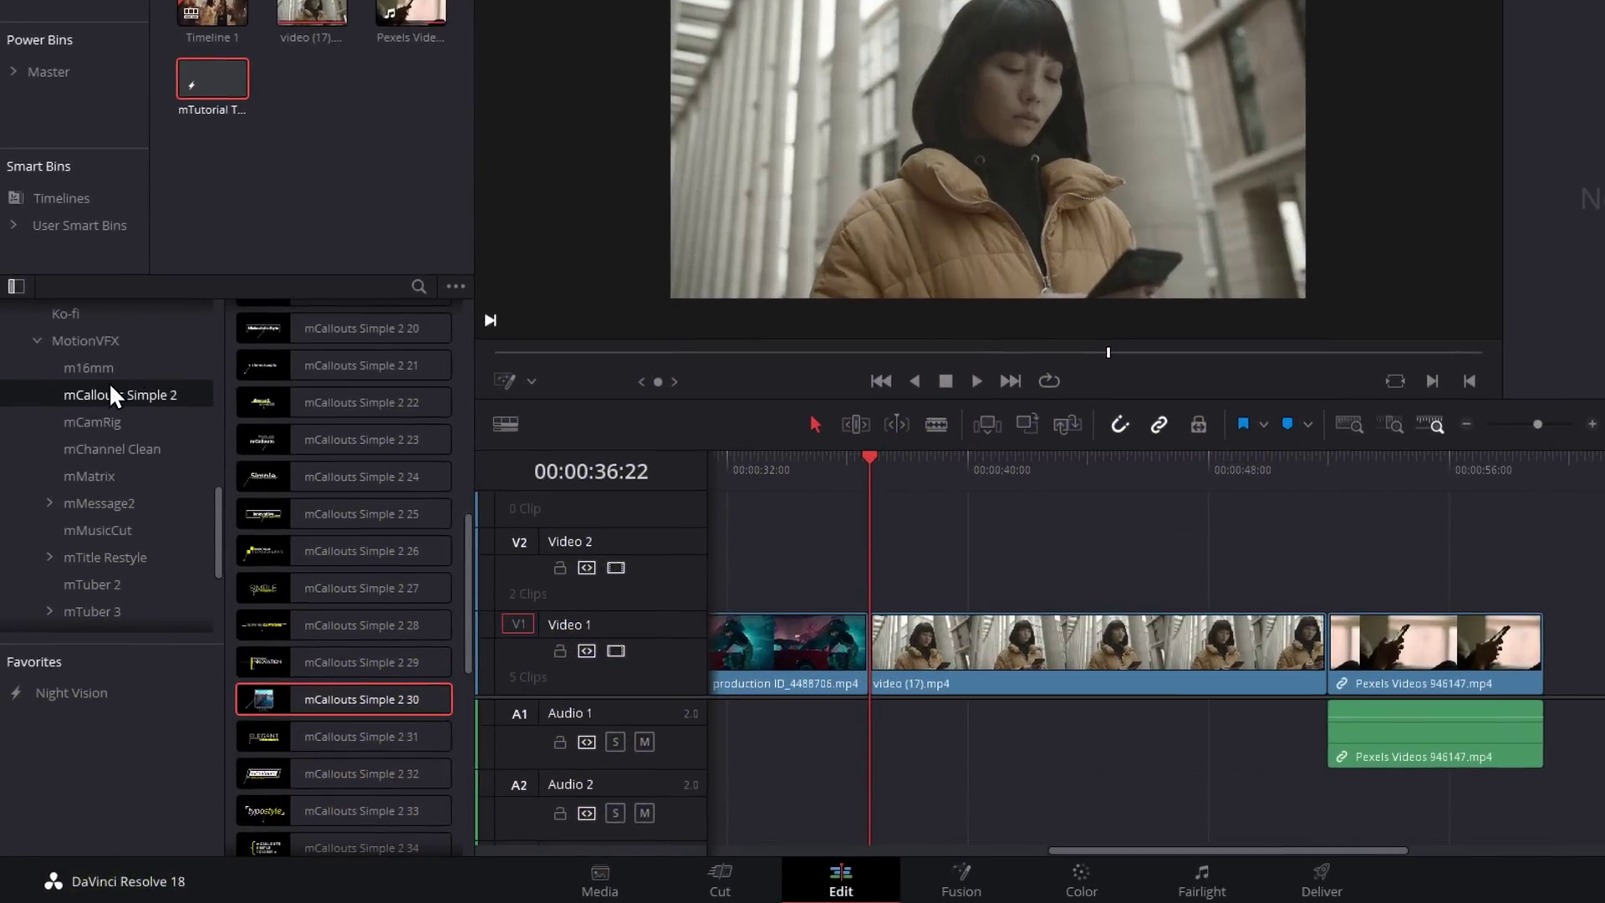
Step: Add an Adjustment Clip on Video 2 over the phone shot at around 37s
{"action": "left_click", "coordinate": [47, 501]}
{"action": "left_click", "coordinate": [87, 504]}
{"action": "scroll", "coordinate": [99, 504], "scroll_direction": "down", "scroll_amount": 2}
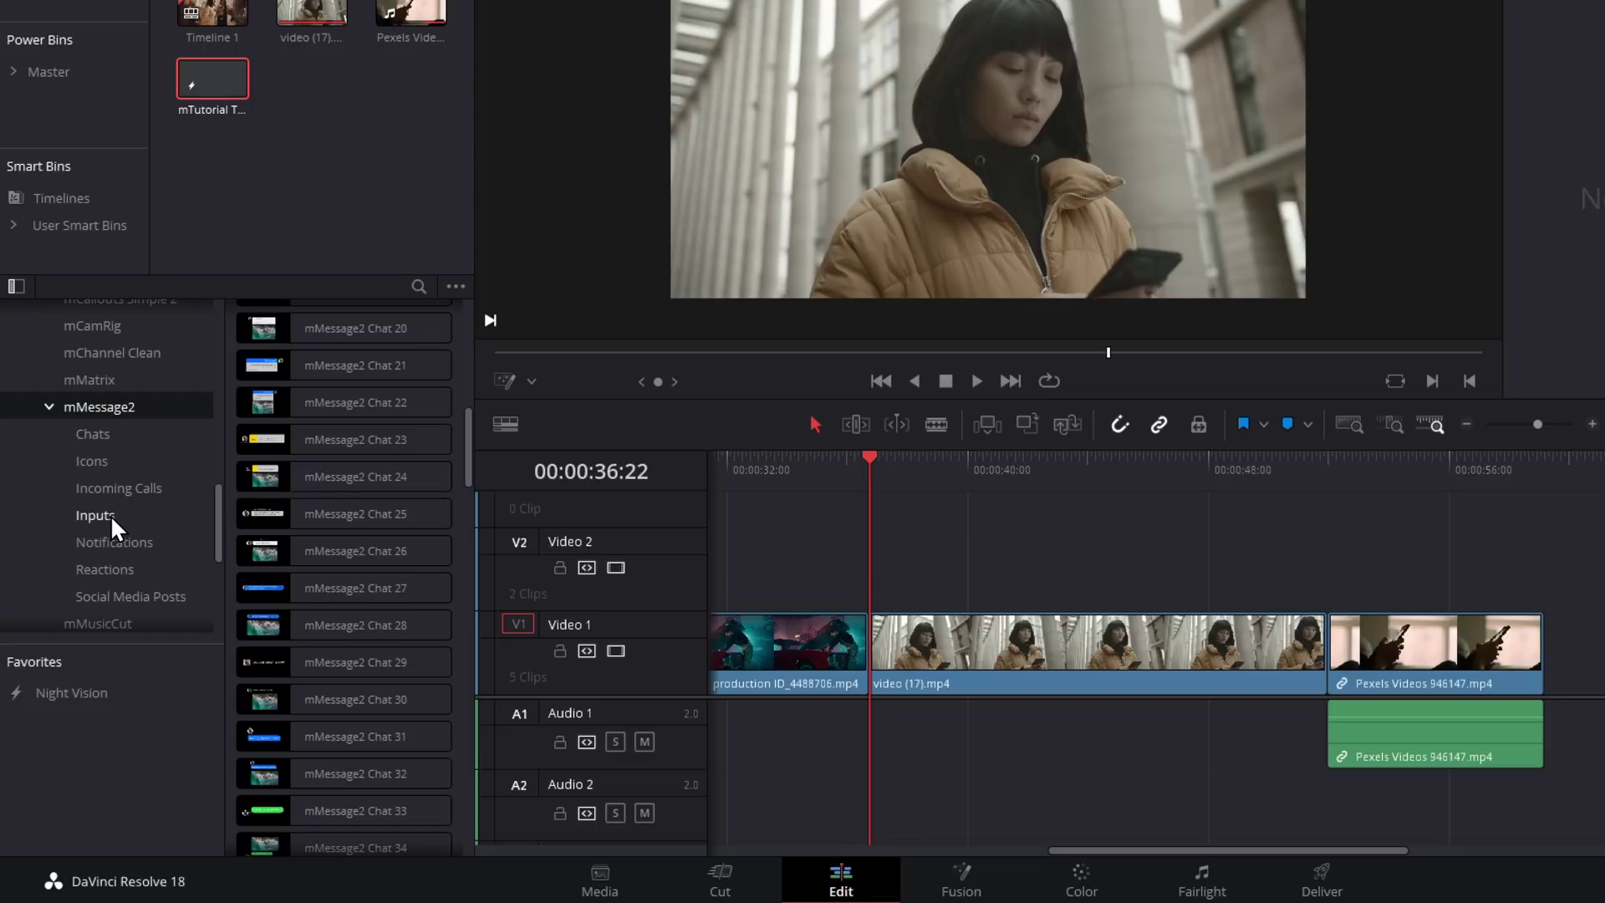
{"action": "scroll", "coordinate": [151, 547], "scroll_direction": "up", "scroll_amount": 3}
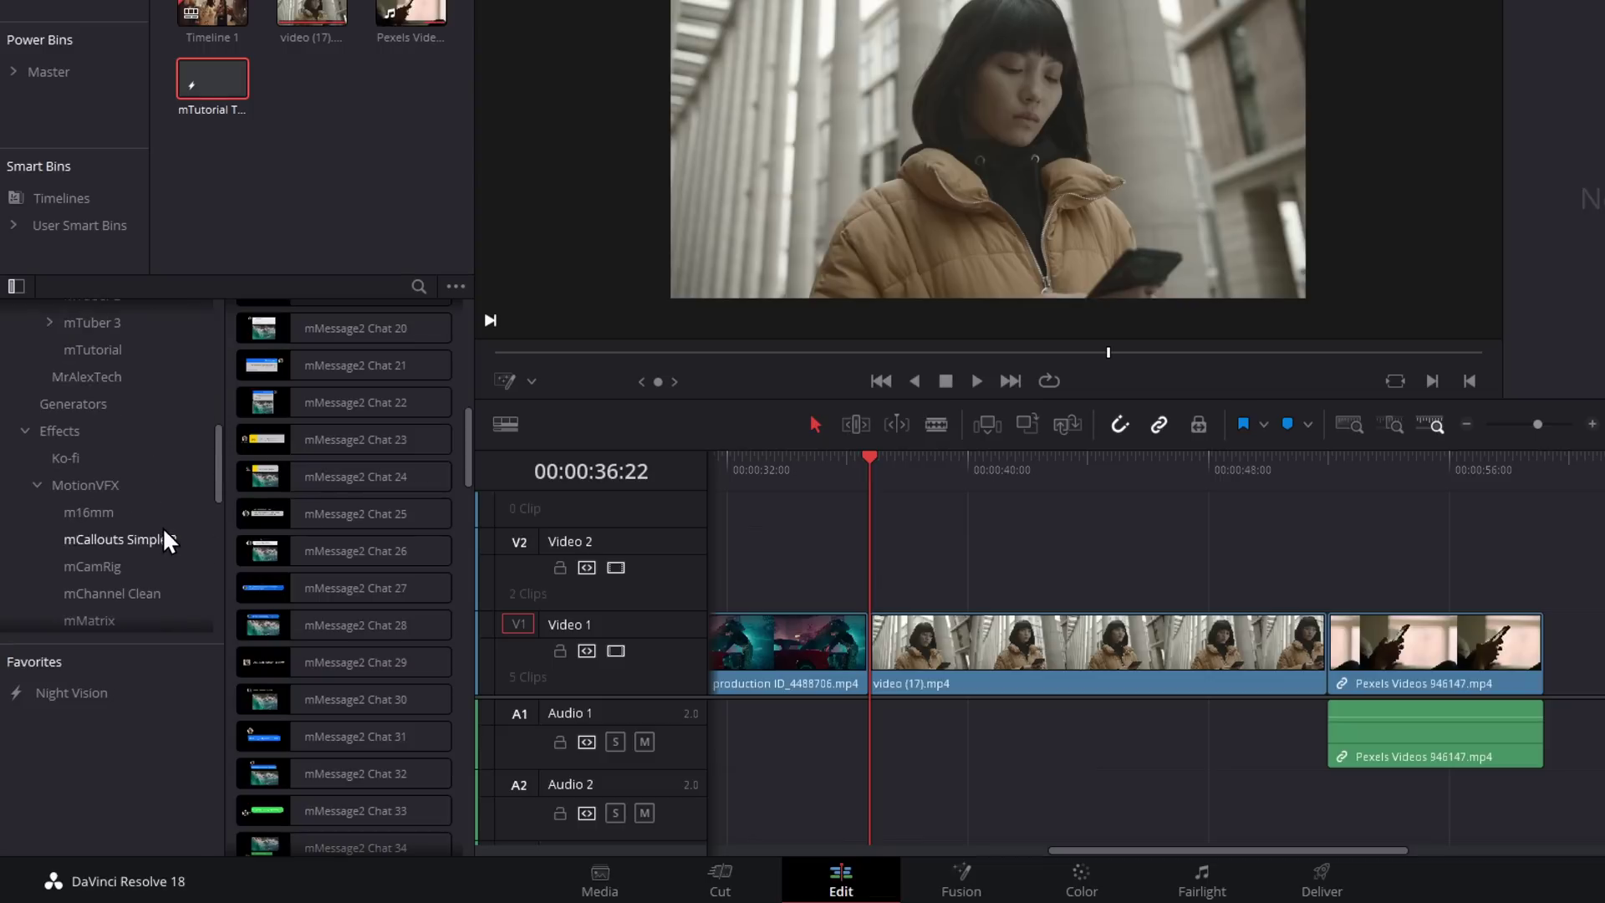
{"action": "left_click", "coordinate": [61, 430]}
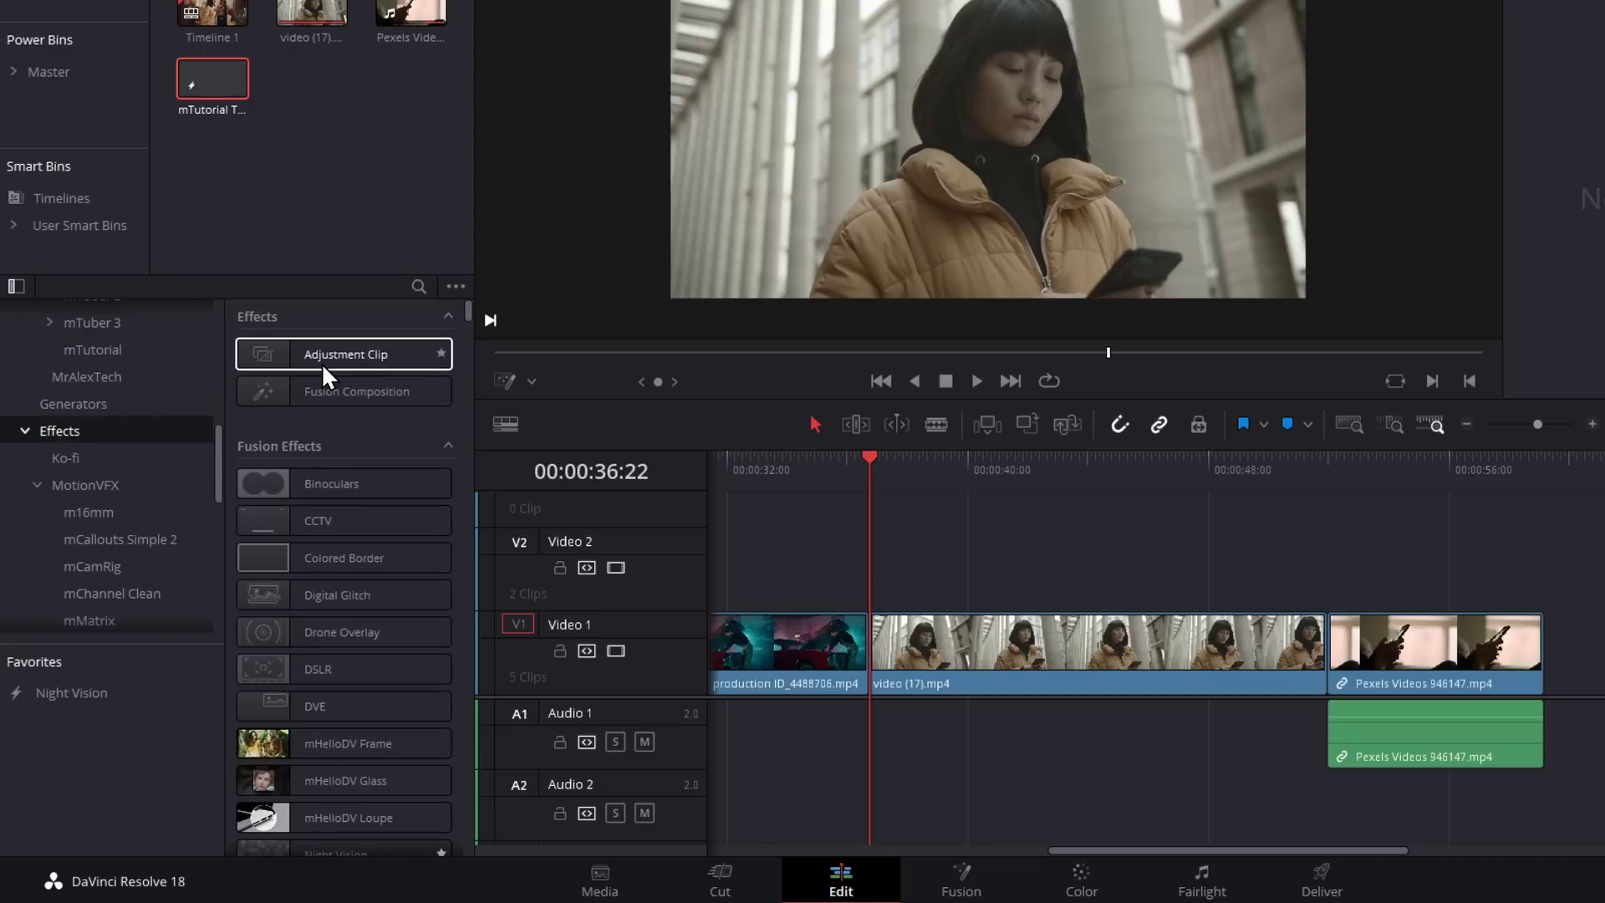
{"action": "left_click_drag", "start_coordinate": [321, 363], "coordinate": [894, 568]}
Step: Apply mMessage2 Notification 02 to the Adjustment Clip and move the playhead into it
{"action": "left_click", "coordinate": [891, 466]}
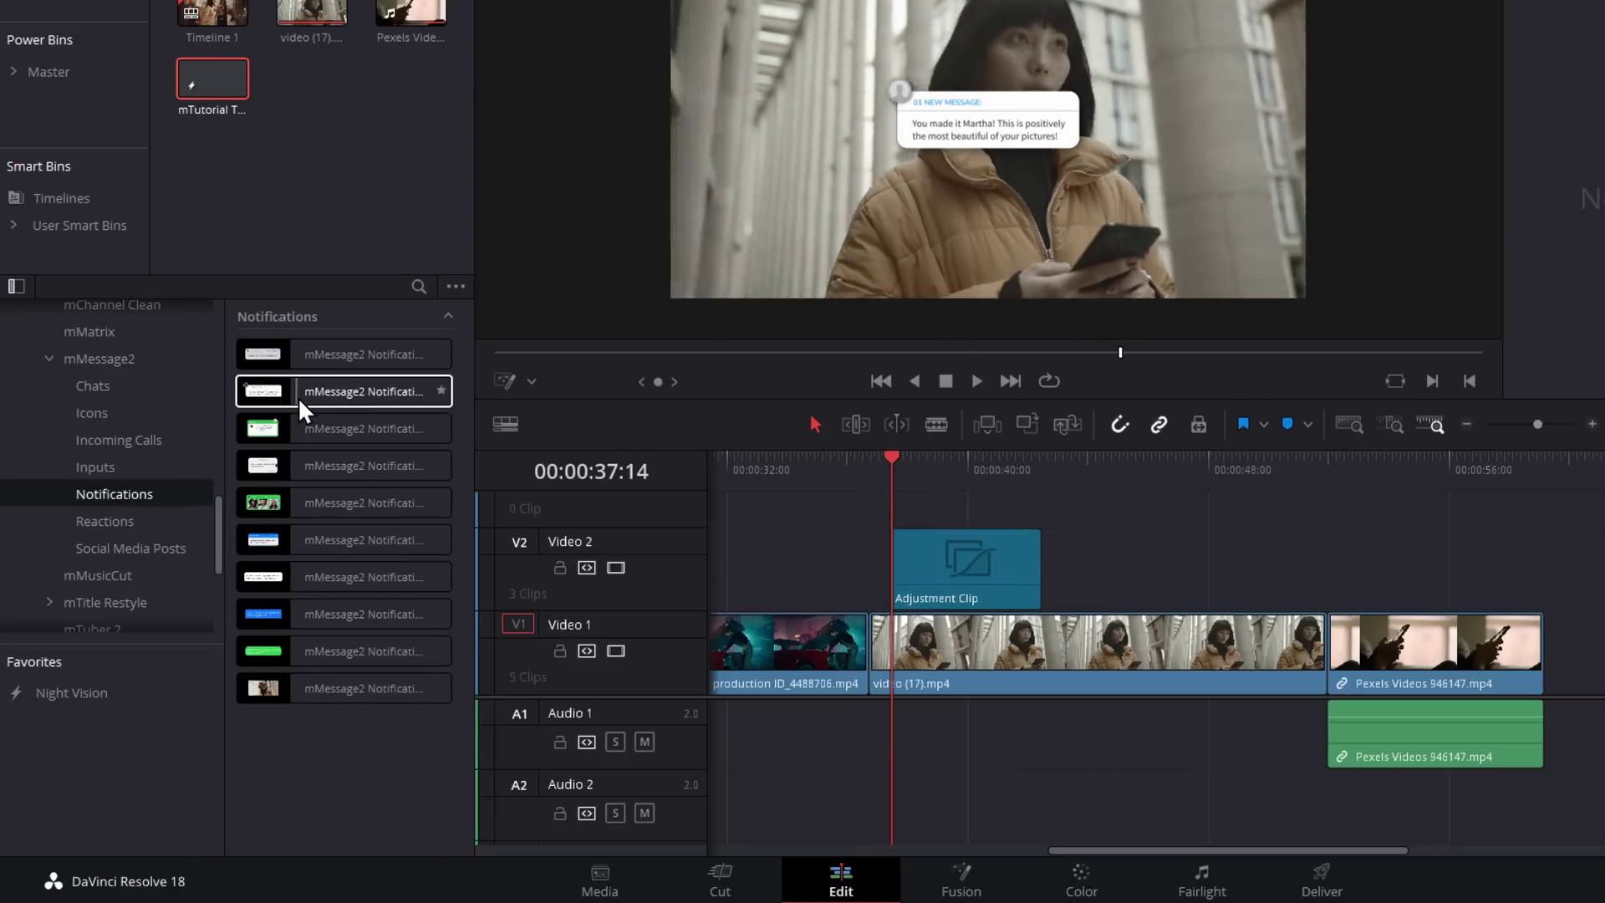
{"action": "left_click", "coordinate": [308, 391]}
{"action": "left_click_drag", "start_coordinate": [307, 390], "coordinate": [946, 560]}
{"action": "left_click", "coordinate": [815, 604]}
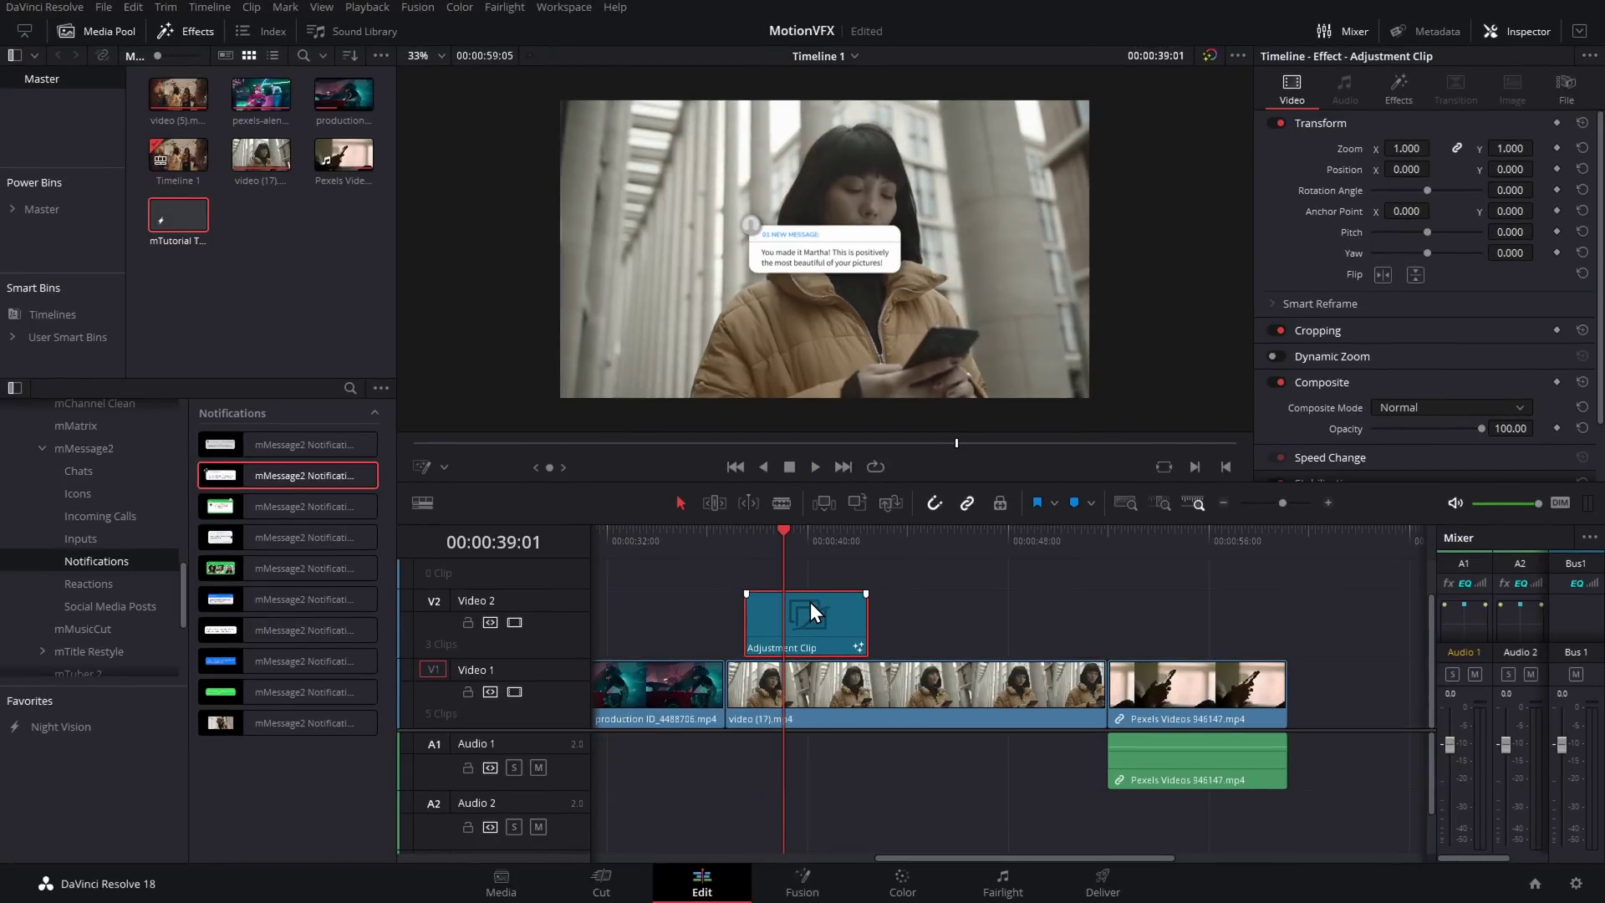
Step: Select the Adjustment Clip and expand Notification 02's Text Controls and Tracking Controls in the Inspector
{"action": "left_click", "coordinate": [810, 602]}
{"action": "left_click", "coordinate": [1401, 95]}
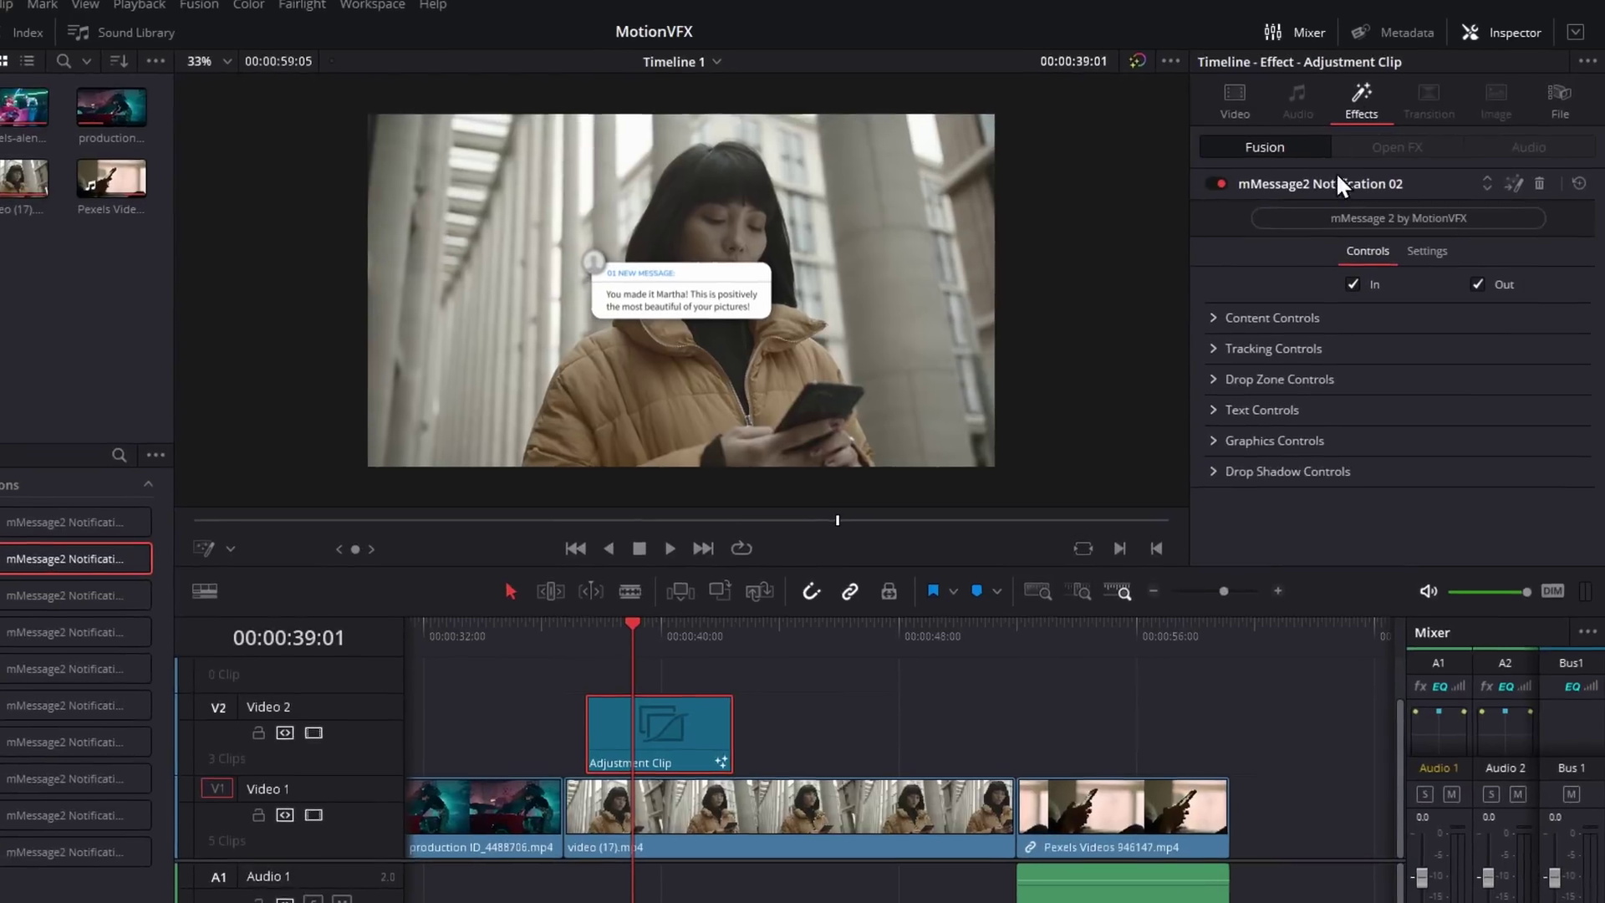
{"action": "left_click", "coordinate": [1213, 413]}
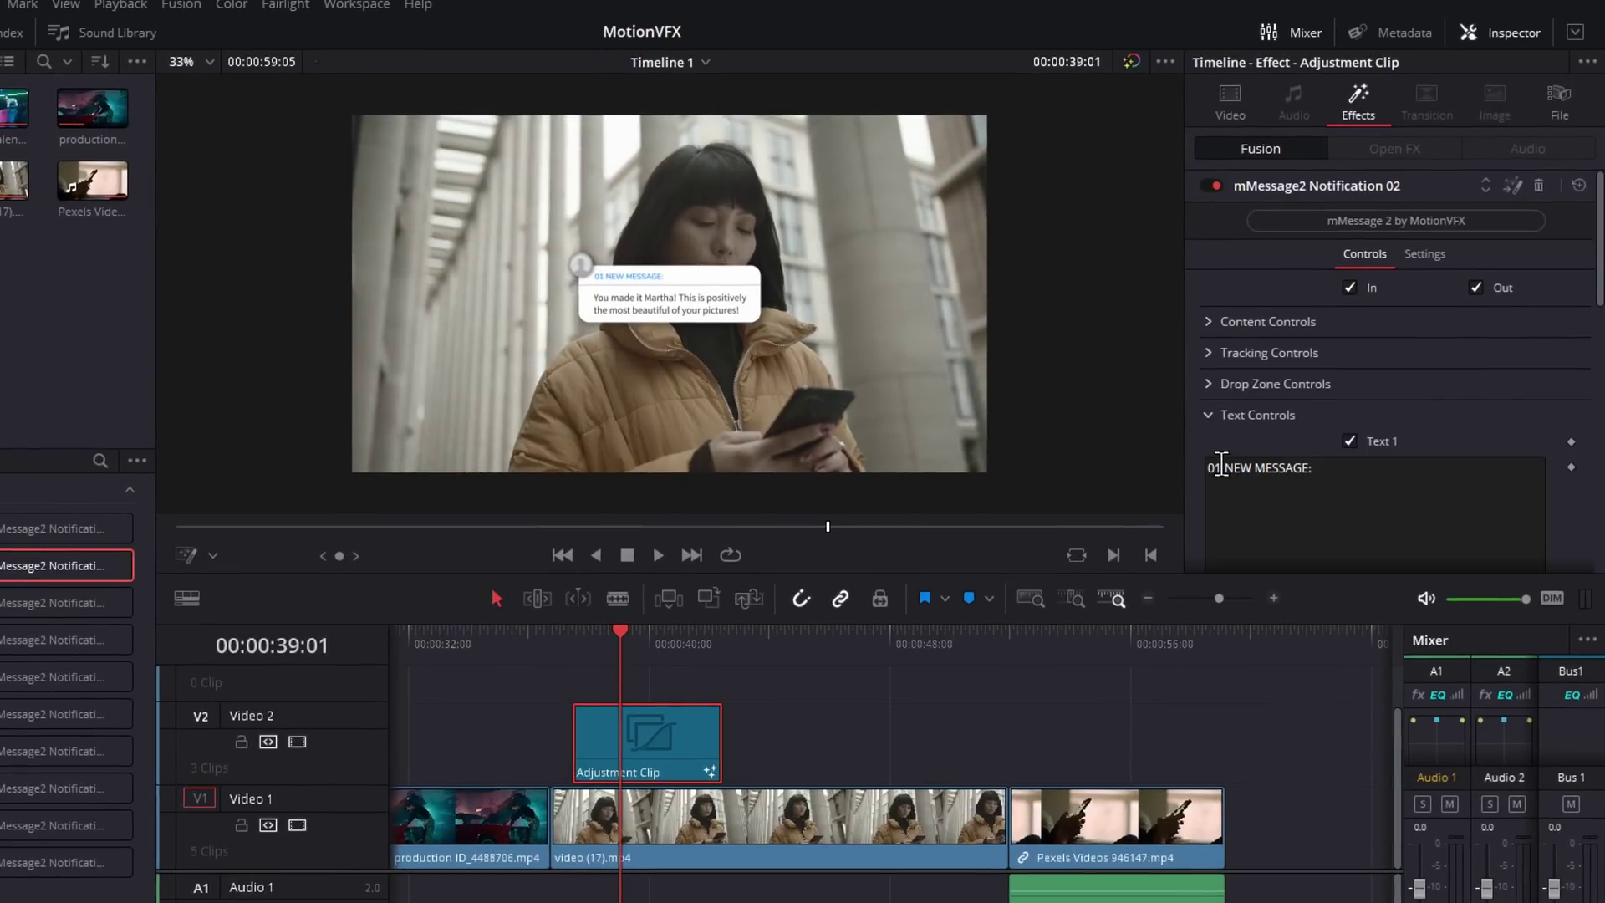
{"action": "scroll", "coordinate": [1342, 477], "scroll_direction": "down", "scroll_amount": 6}
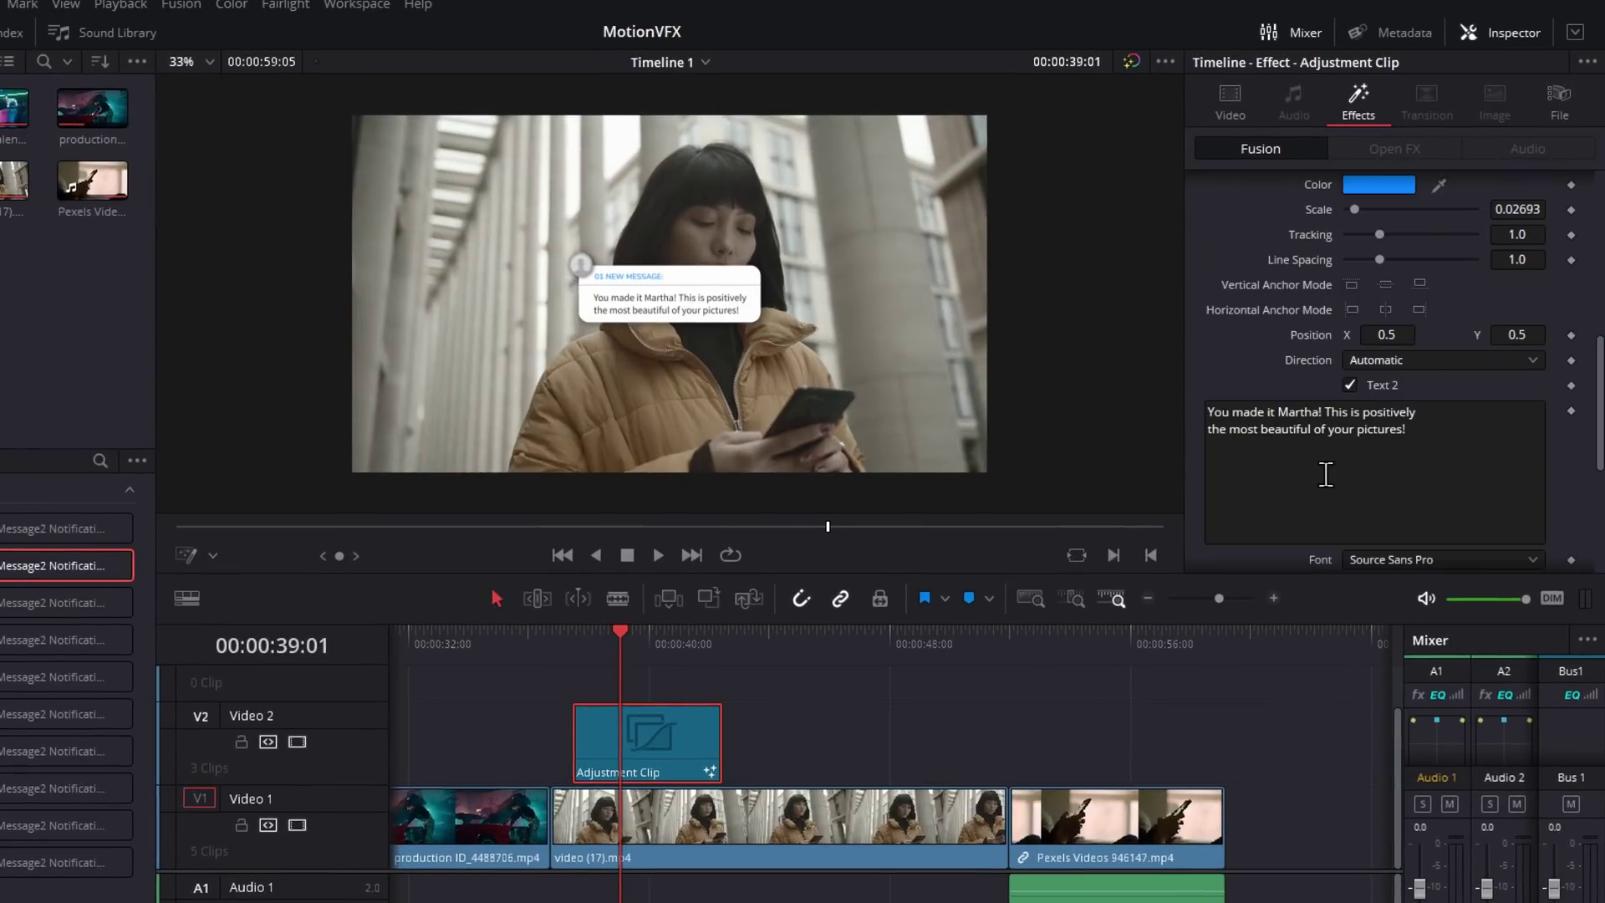
{"action": "scroll", "coordinate": [1371, 433], "scroll_direction": "up", "scroll_amount": 6}
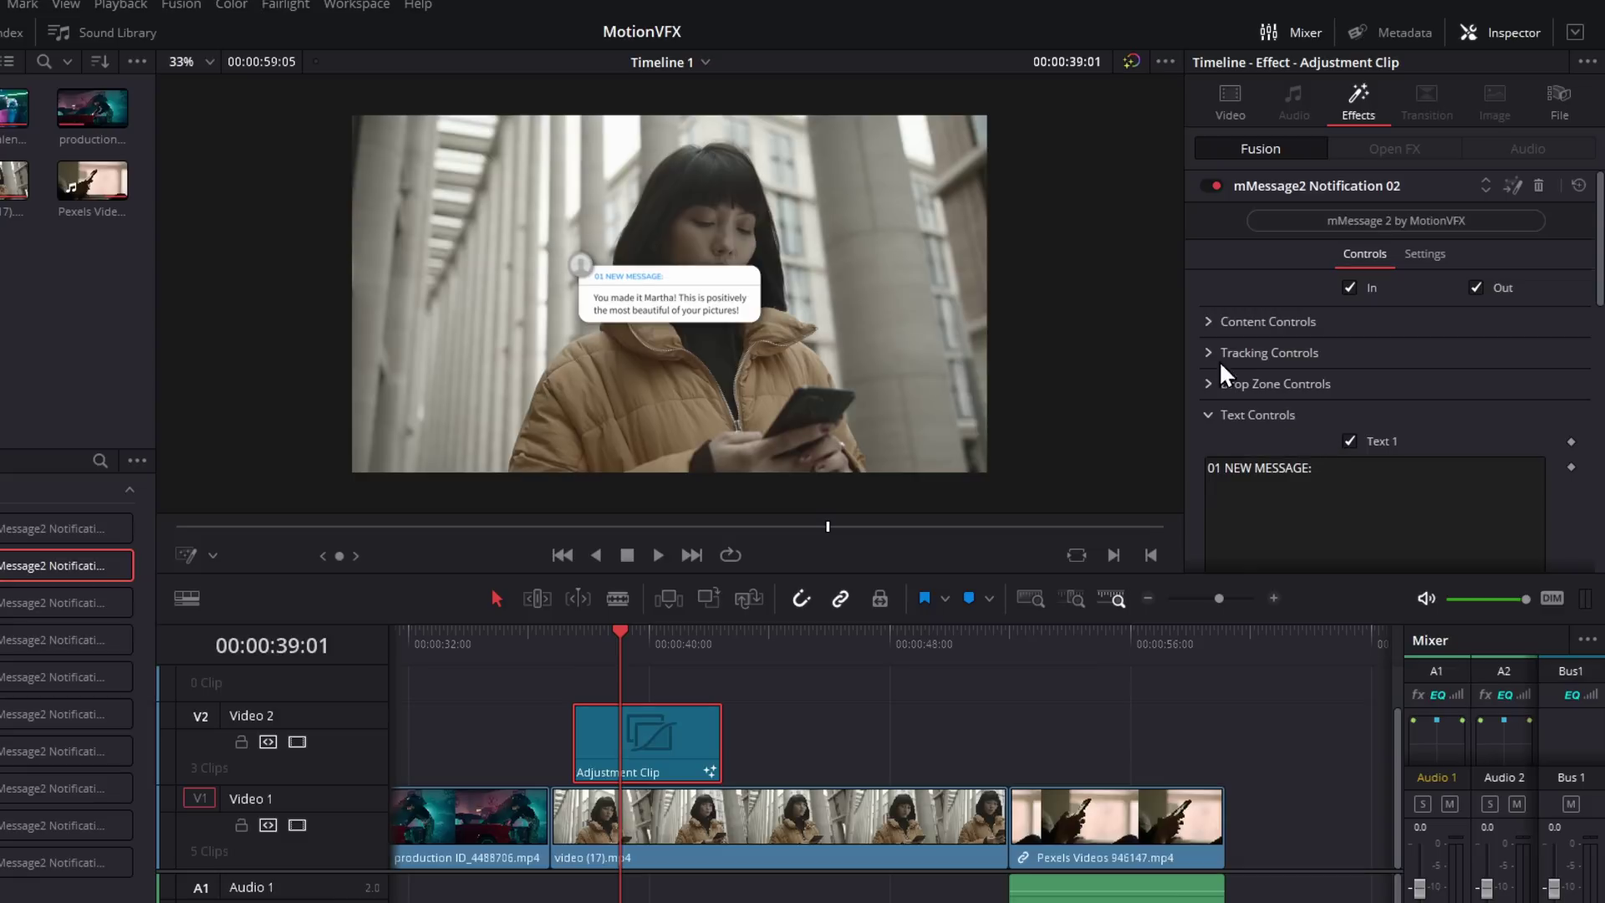
{"action": "left_click", "coordinate": [1209, 353]}
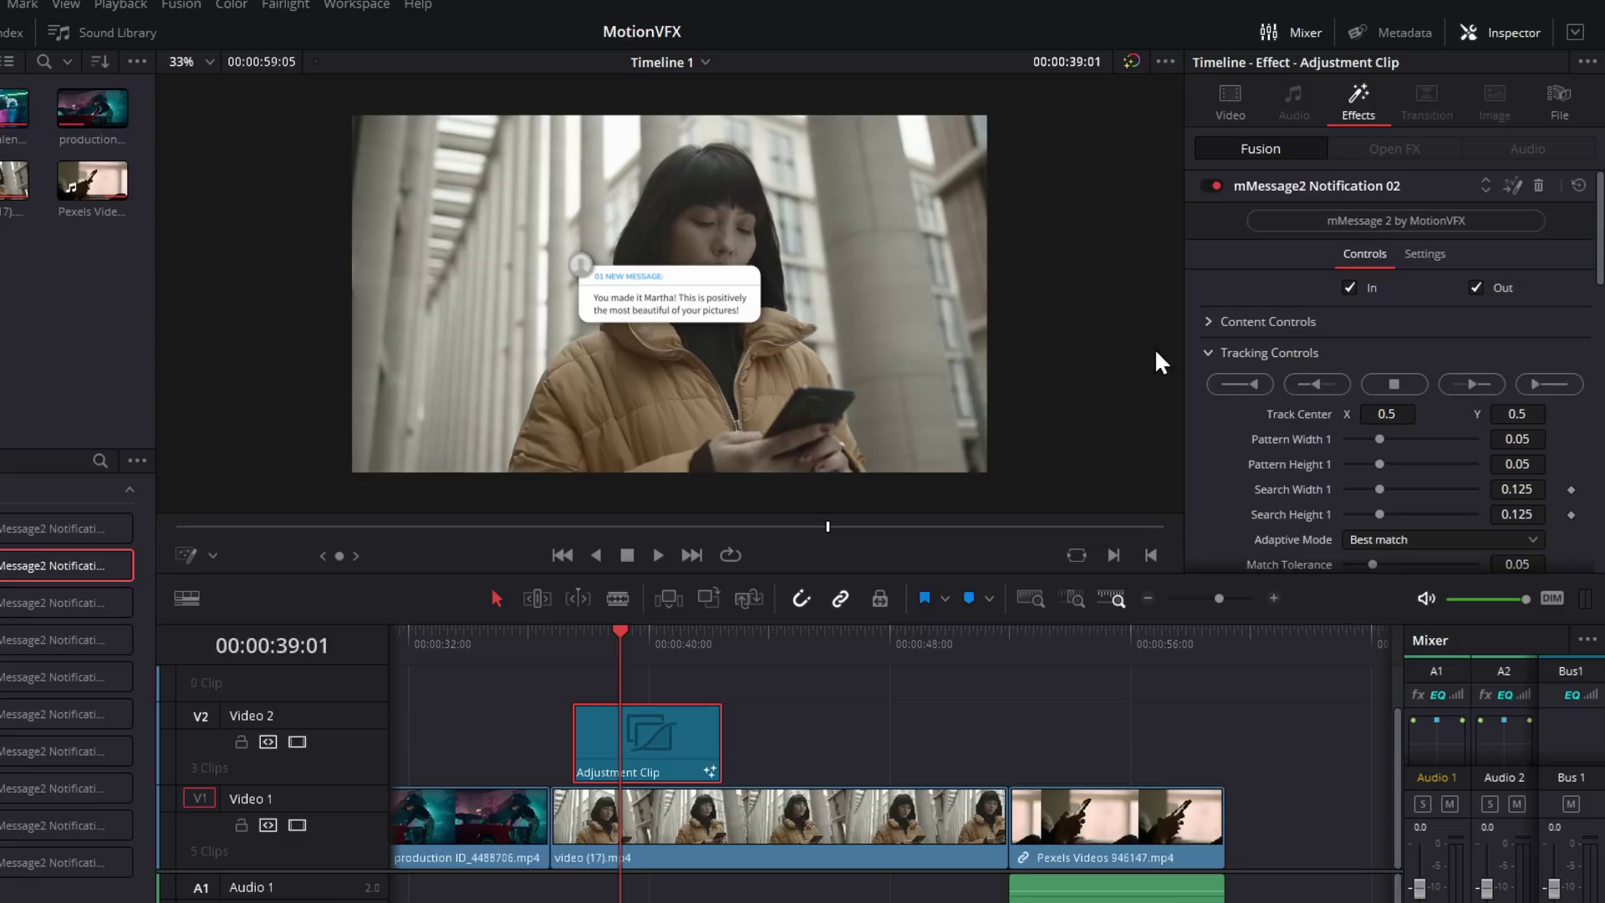
Step: From the clip start, drag Tracker 1 onto the phone in her hand and track forward
{"action": "key", "text": "Up"}
{"action": "left_click", "coordinate": [180, 553]}
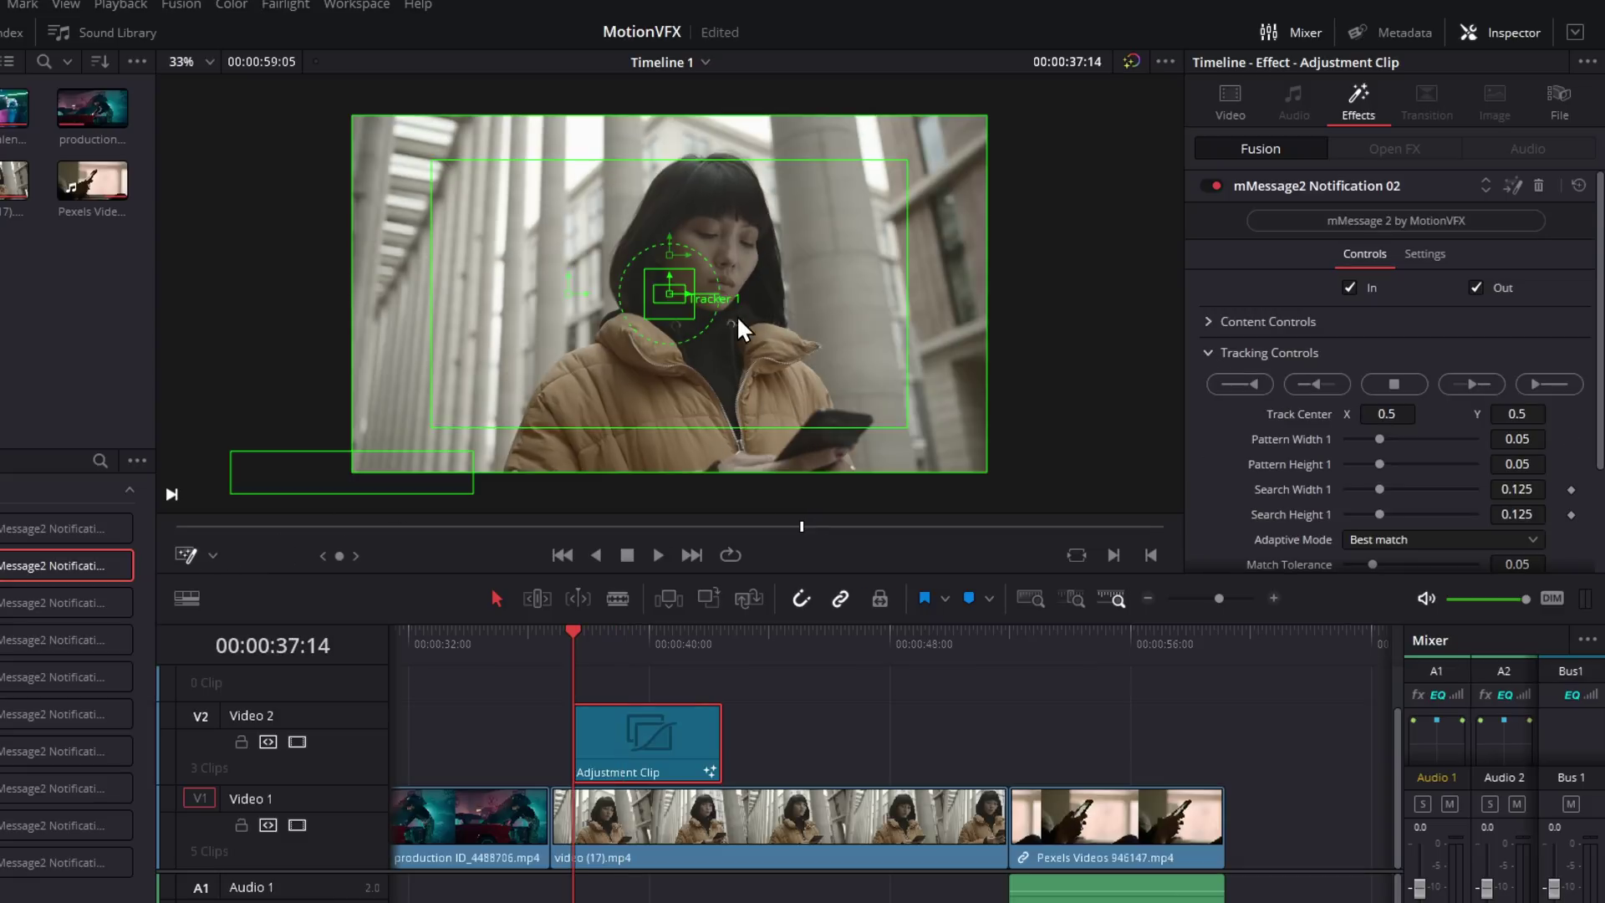
{"action": "left_click_drag", "start_coordinate": [658, 290], "coordinate": [665, 292]}
{"action": "left_click_drag", "start_coordinate": [747, 359], "coordinate": [791, 402]}
{"action": "left_click", "coordinate": [790, 403]}
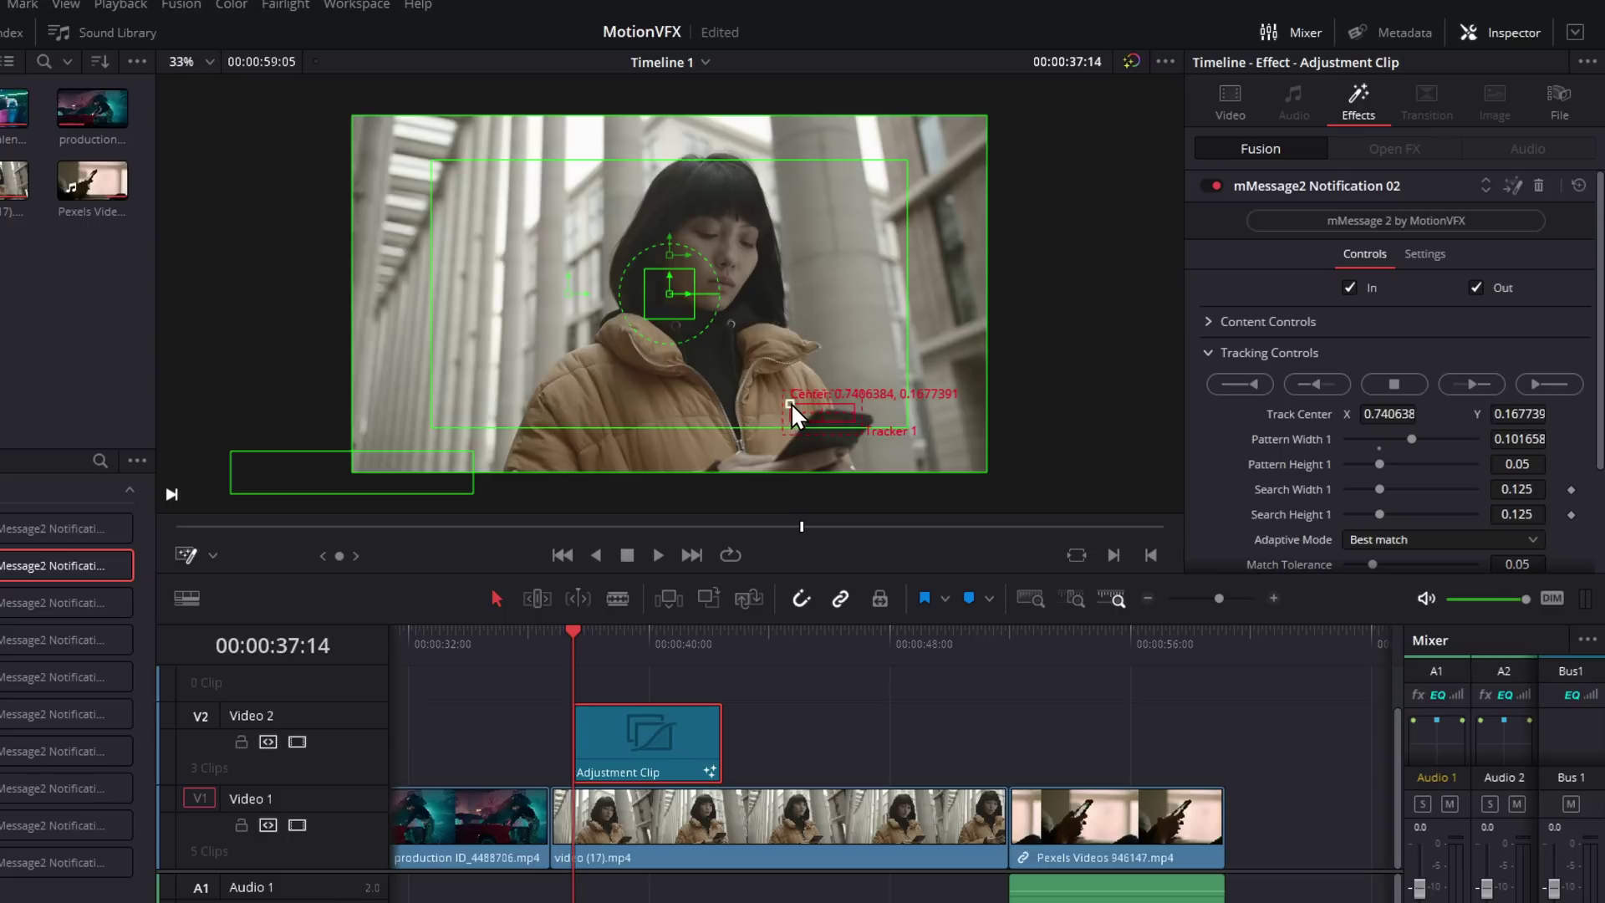
{"action": "left_click", "coordinate": [1562, 383]}
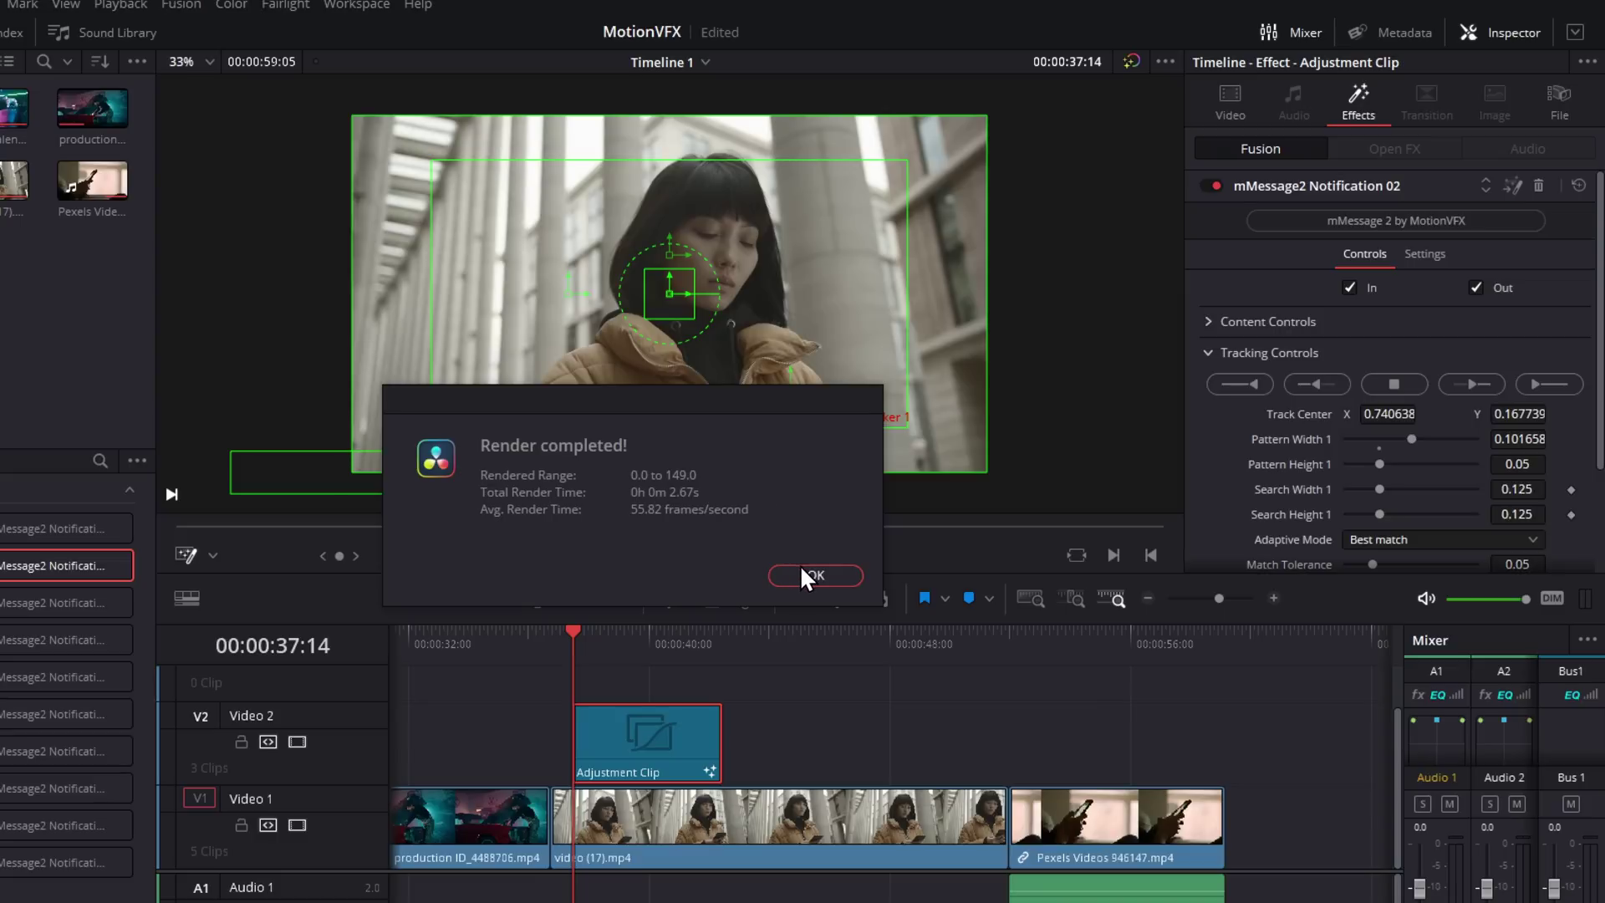
Step: Dismiss the tracking-completed message, play back the tracked notification, and return to the clip start
{"action": "left_click", "coordinate": [803, 573]}
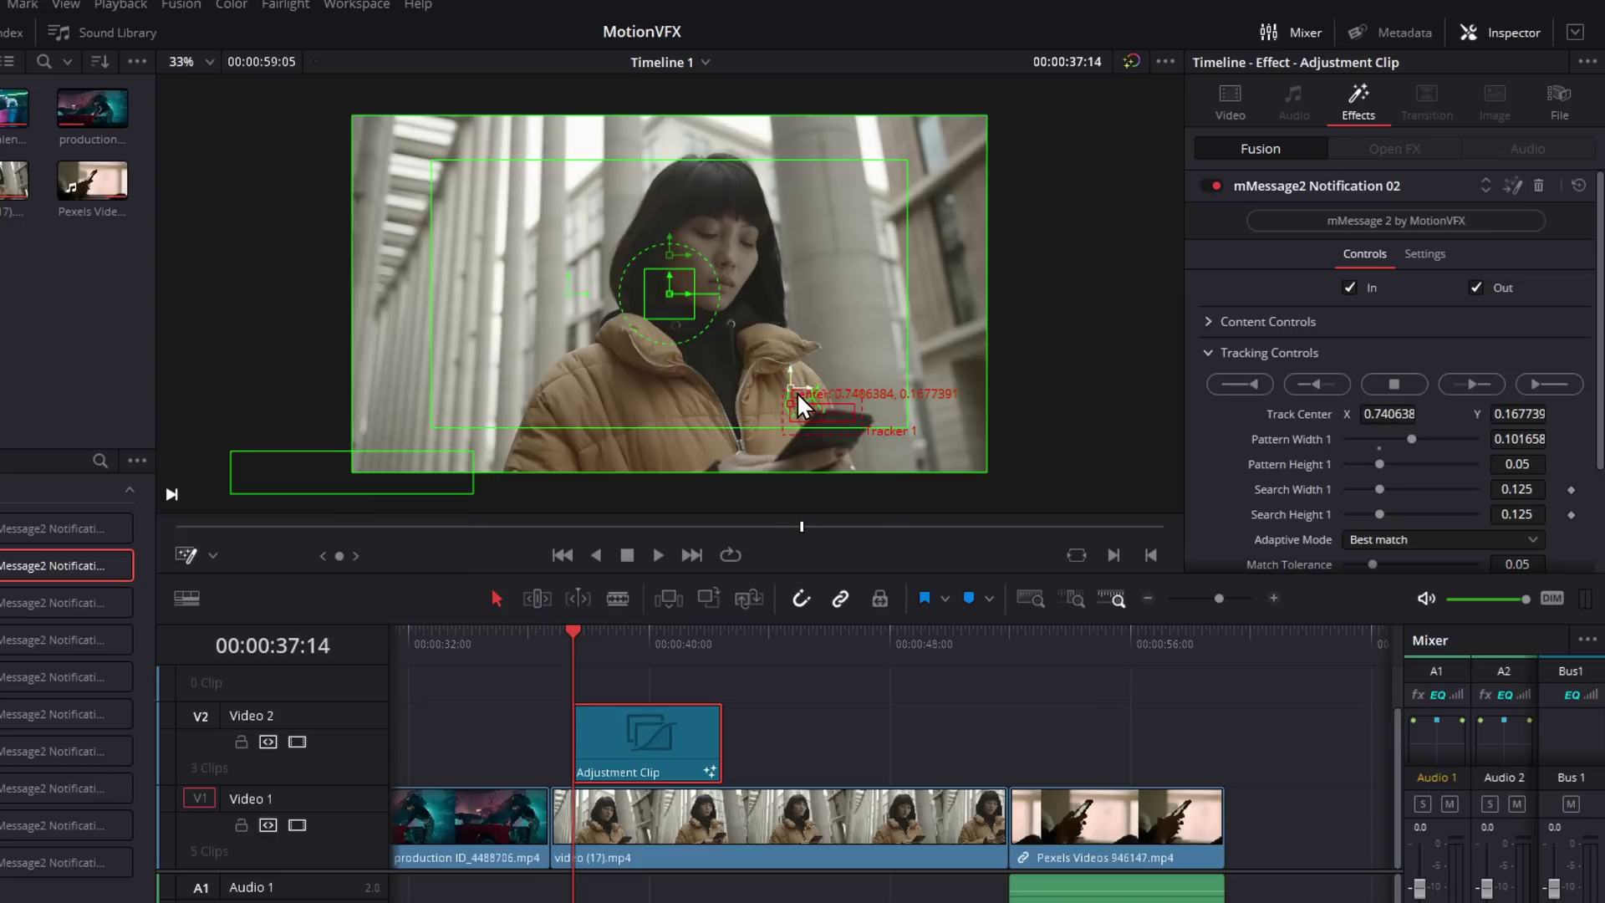
{"action": "key", "text": "space"}
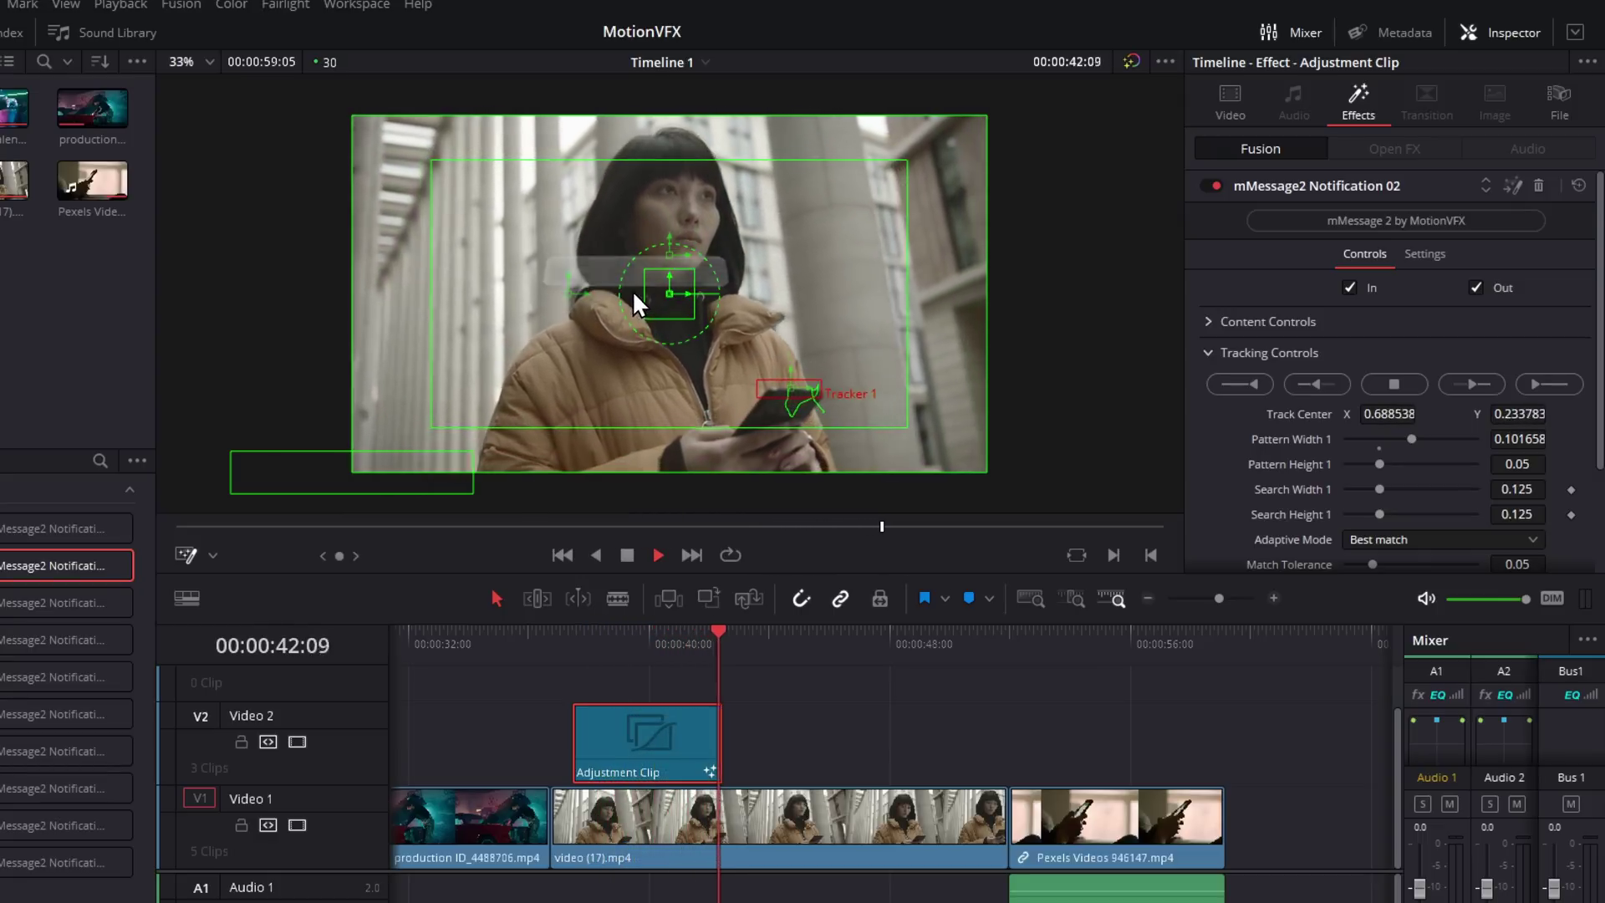
{"action": "key", "text": "space"}
{"action": "left_click", "coordinate": [592, 643]}
{"action": "key", "text": "Up"}
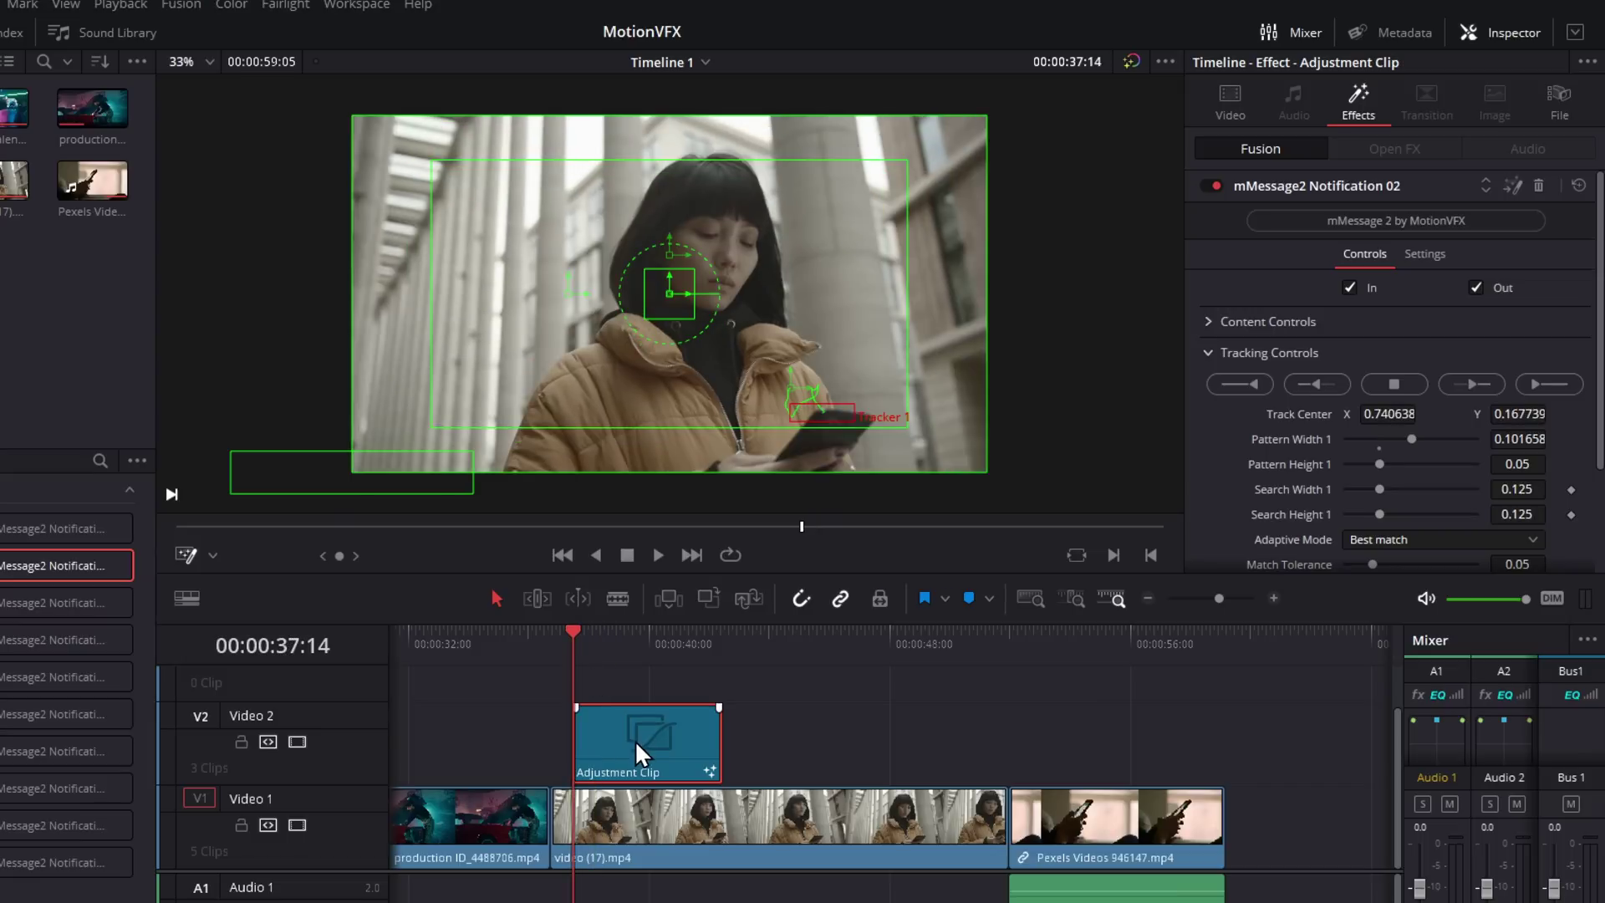
Step: Set the notification's Content Position to X 0.847, Y 0.304 and play from the clip start
{"action": "left_click", "coordinate": [632, 644]}
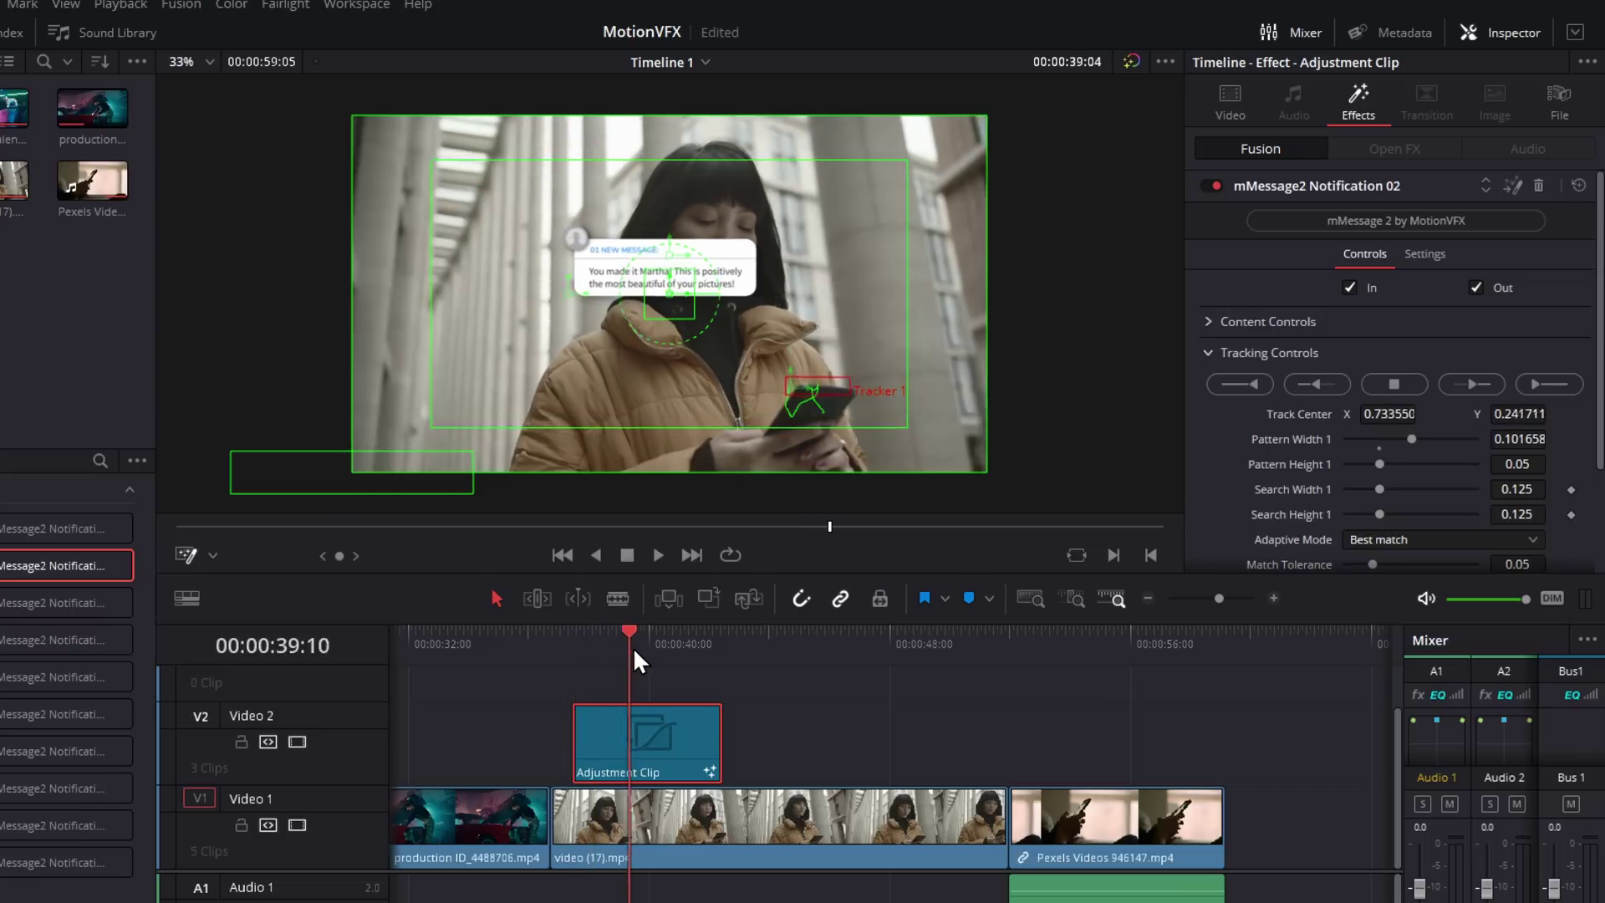
{"action": "left_click", "coordinate": [1209, 322]}
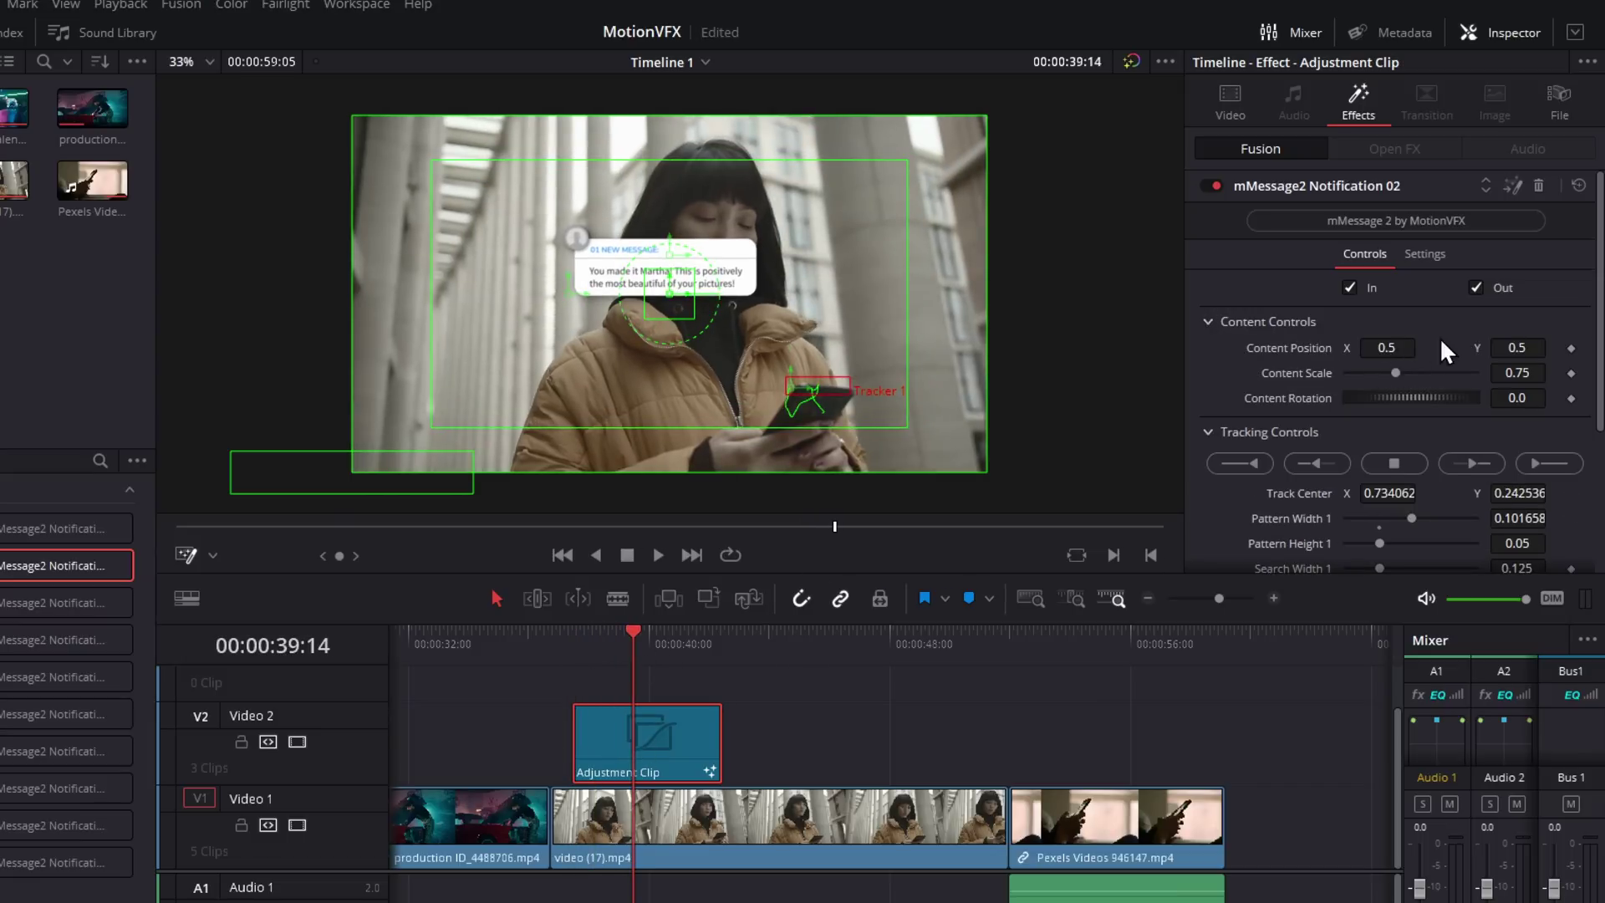
{"action": "left_click_drag", "start_coordinate": [1394, 355], "coordinate": [1361, 351]}
{"action": "left_click_drag", "start_coordinate": [1525, 338], "coordinate": [1505, 341]}
{"action": "left_click", "coordinate": [574, 642]}
{"action": "key", "text": "space"}
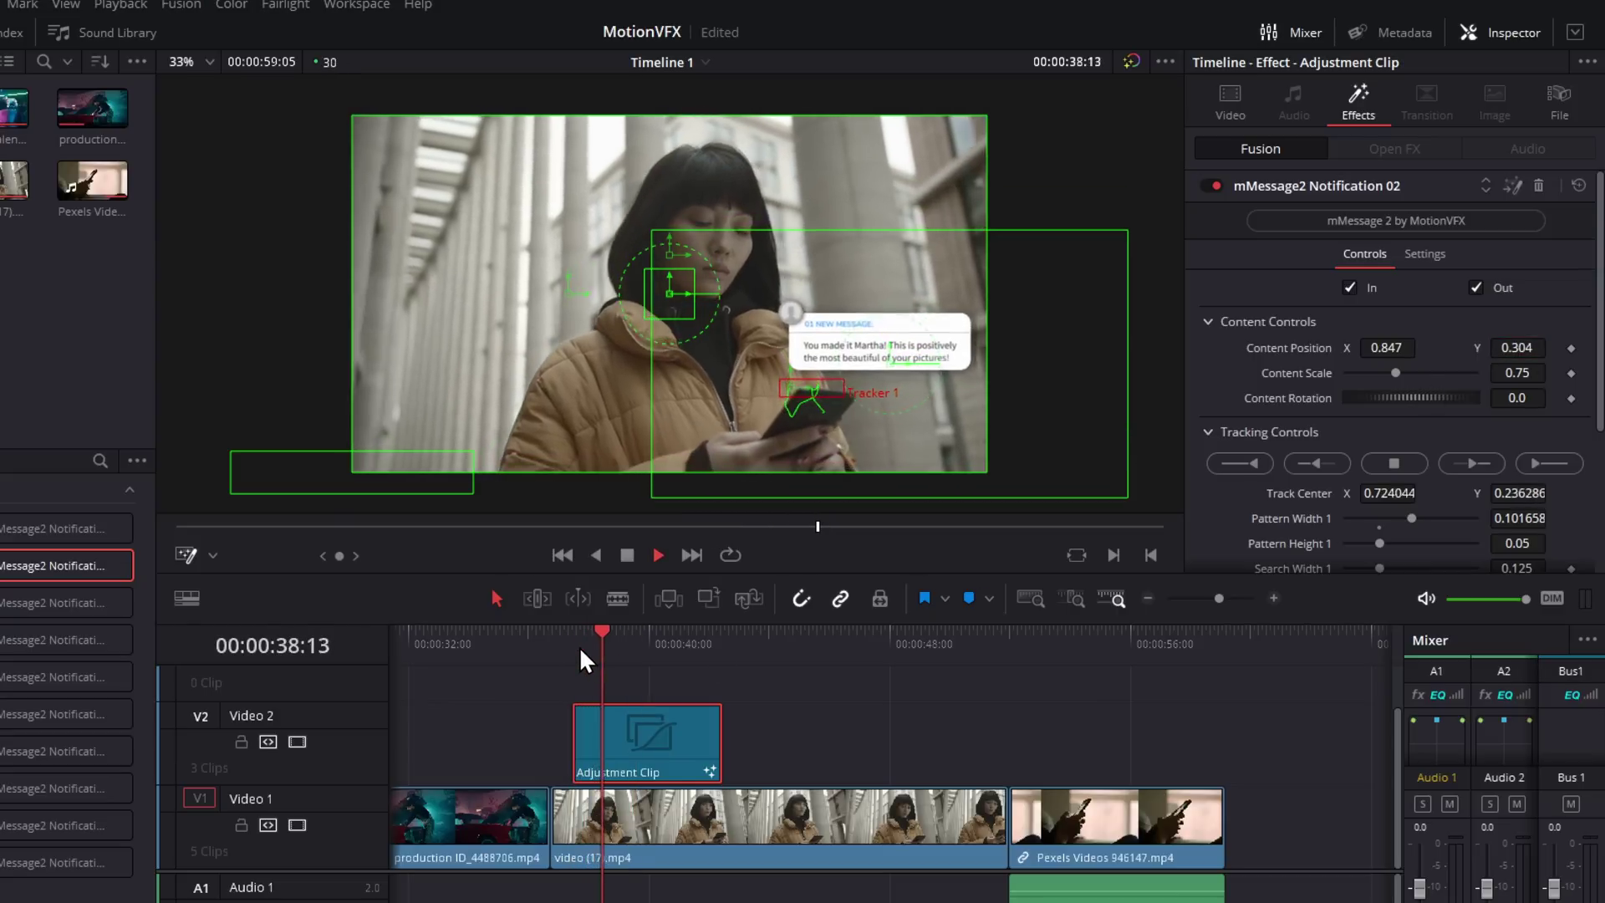